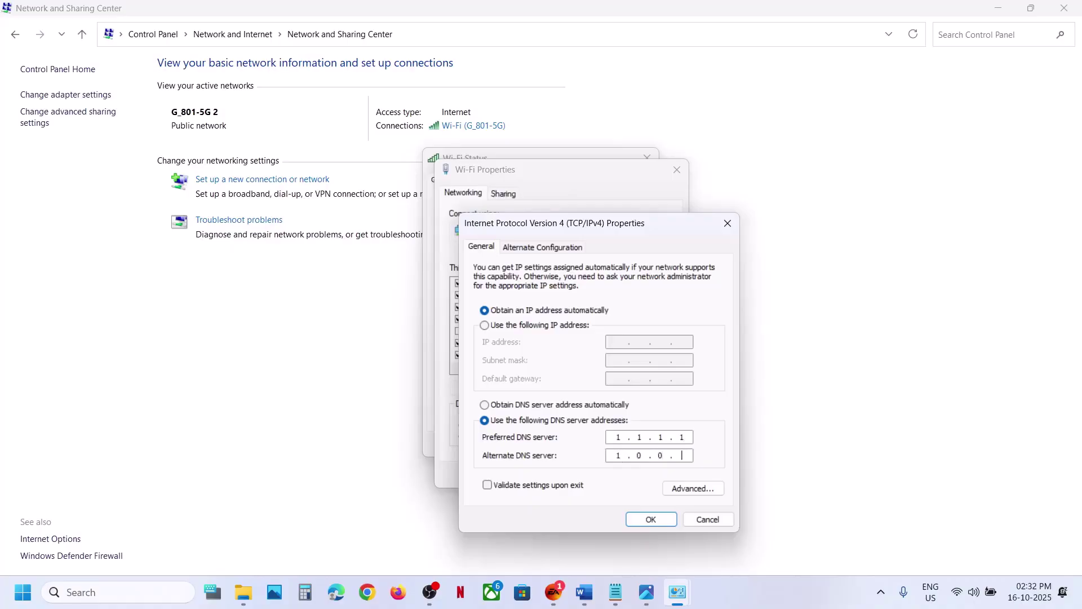
# Step: Apply Cloudflare DNS servers 1.1.1.1 and 1.0.0.1 to the Wi-Fi connection's IPv4 settings, checking them against the Connection Failed notes in Word
pyautogui.click(585, 592)
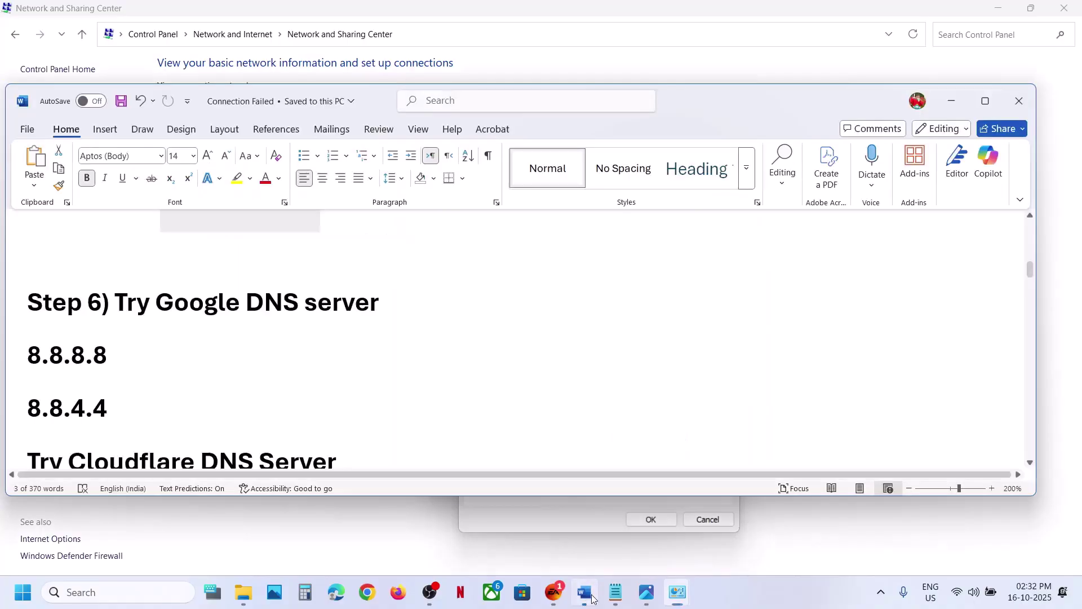
pyautogui.scroll(-3, 395, 390)
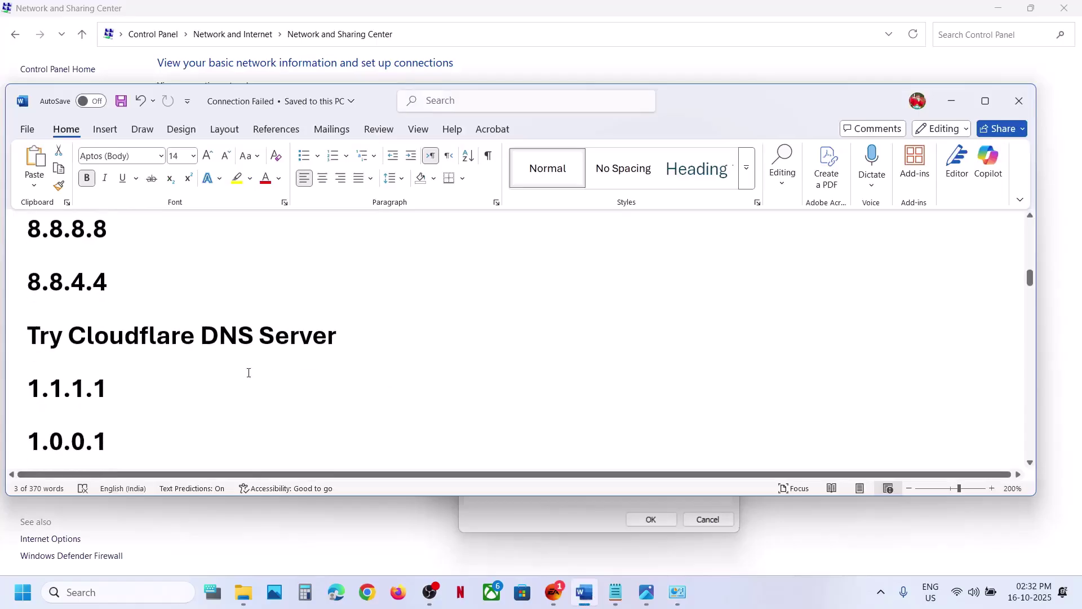
pyautogui.moveTo(359, 335); pyautogui.dragTo(68, 337)
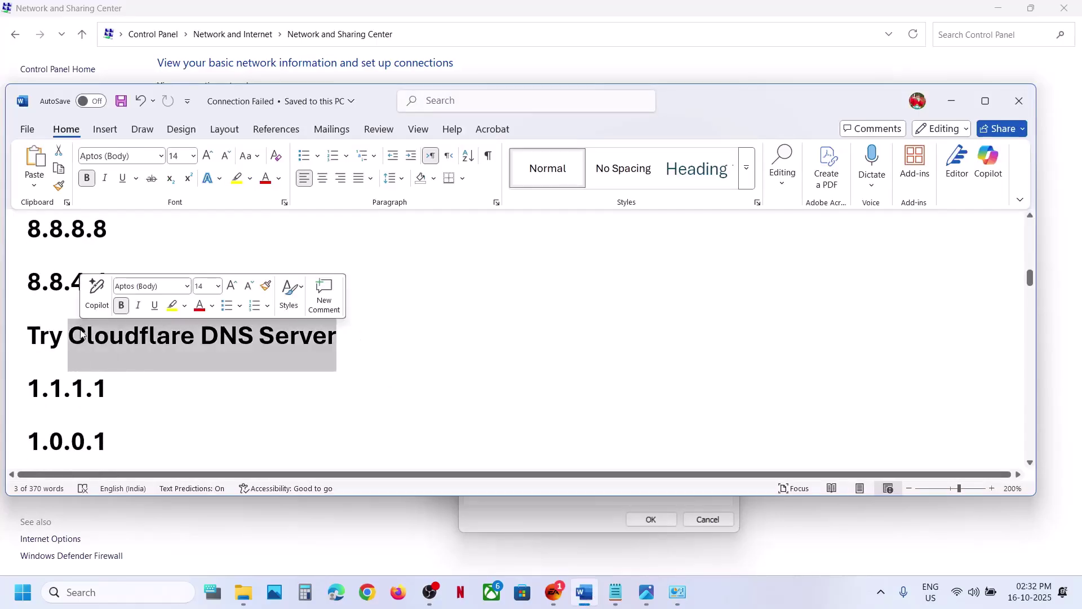
pyautogui.click(524, 502)
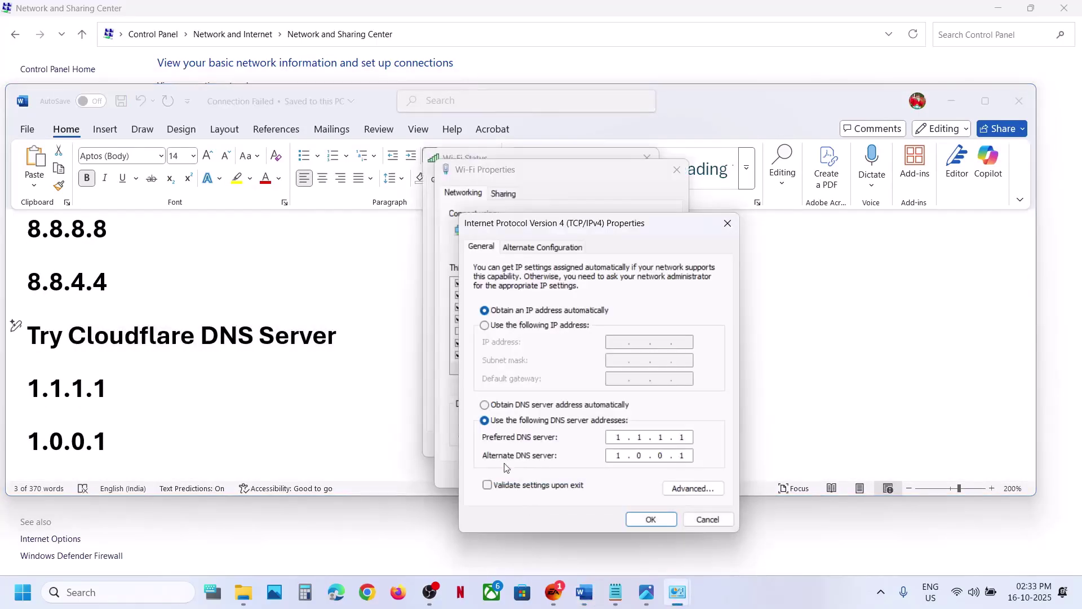
pyautogui.click(642, 517)
pyautogui.click(596, 475)
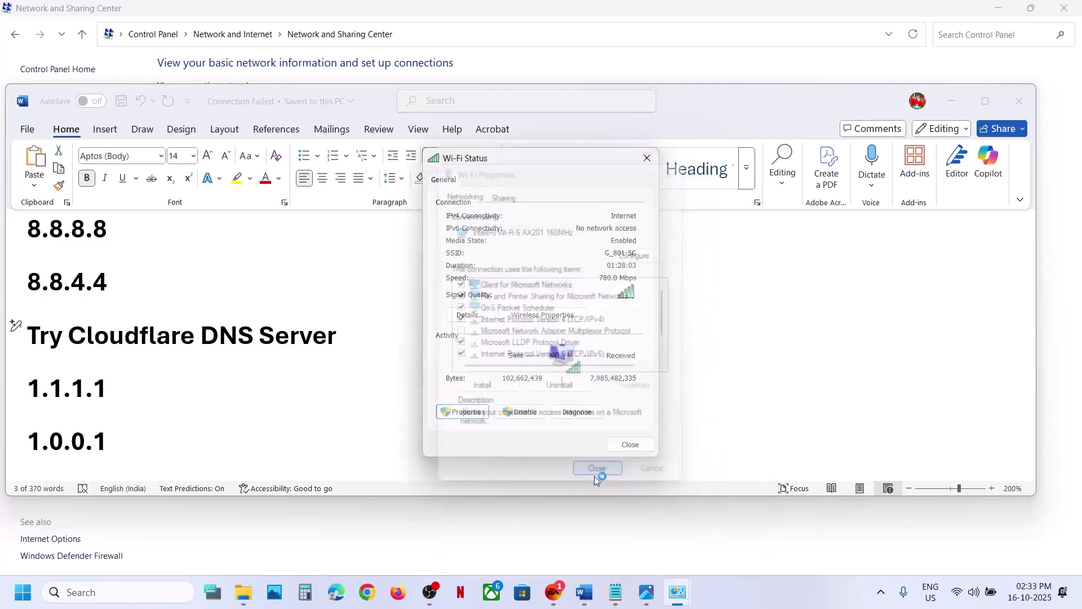
# Step: Run network diagnostics on the Wi-Fi connection, and close the troubleshooter and the Wi-Fi status window
pyautogui.click(574, 412)
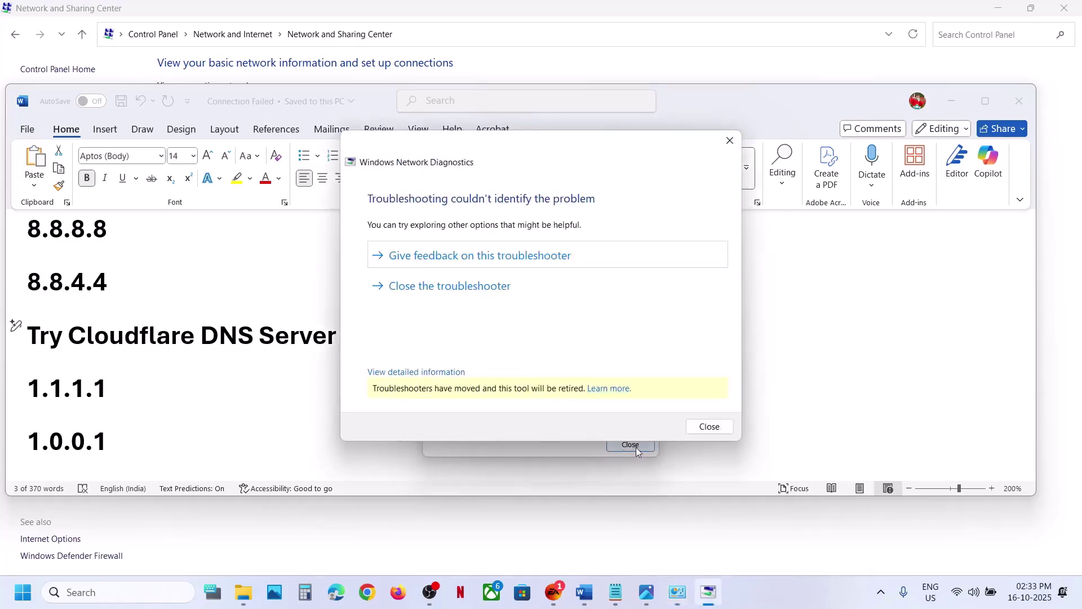
pyautogui.click(708, 426)
pyautogui.click(648, 444)
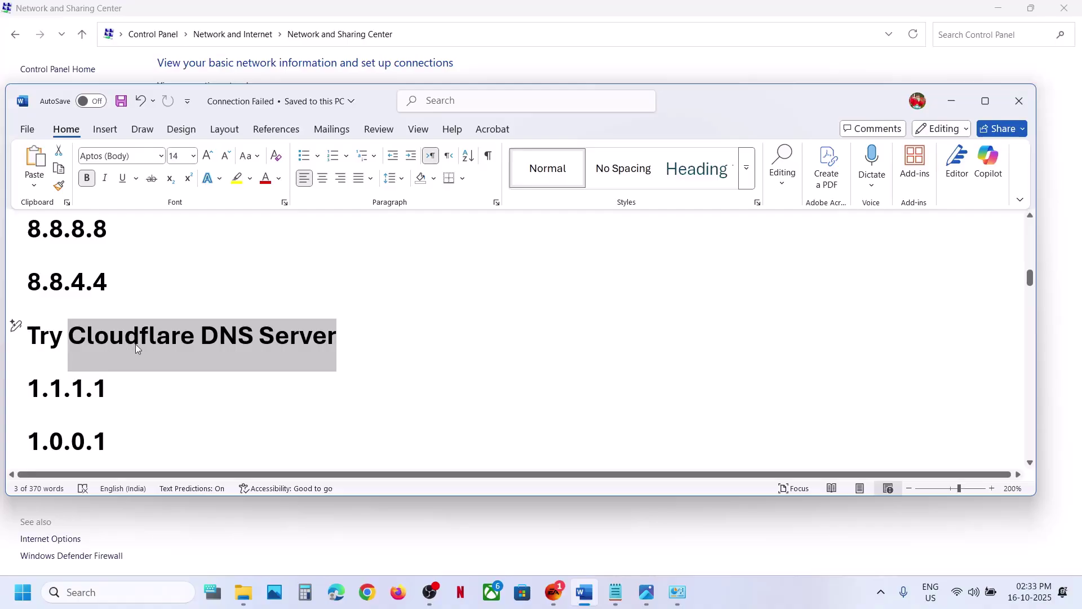
# Step: Review the Cloudflare DNS addresses and highlight the Step 7 instruction to uncheck IPv6 in the Word notes
pyautogui.click(135, 389)
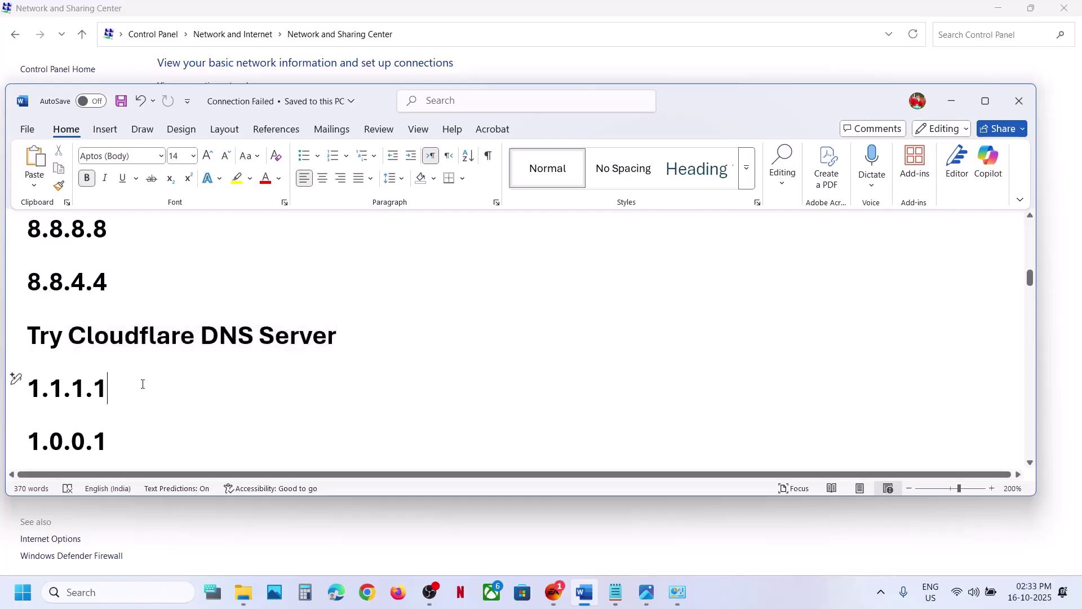
pyautogui.scroll(-2, 161, 372)
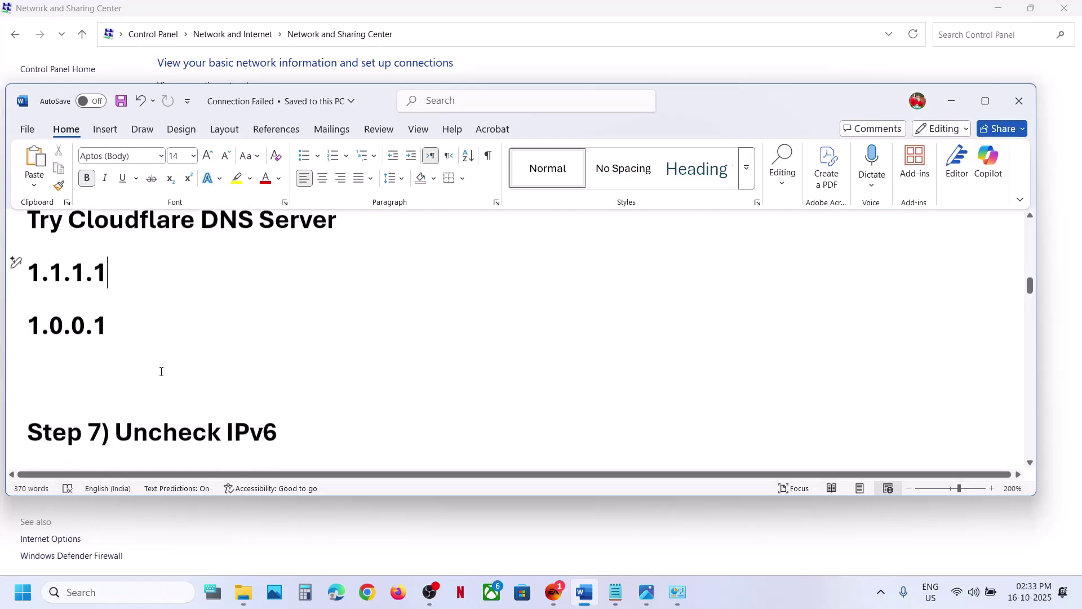
pyautogui.scroll(1, 161, 371)
pyautogui.moveTo(108, 392); pyautogui.dragTo(29, 285)
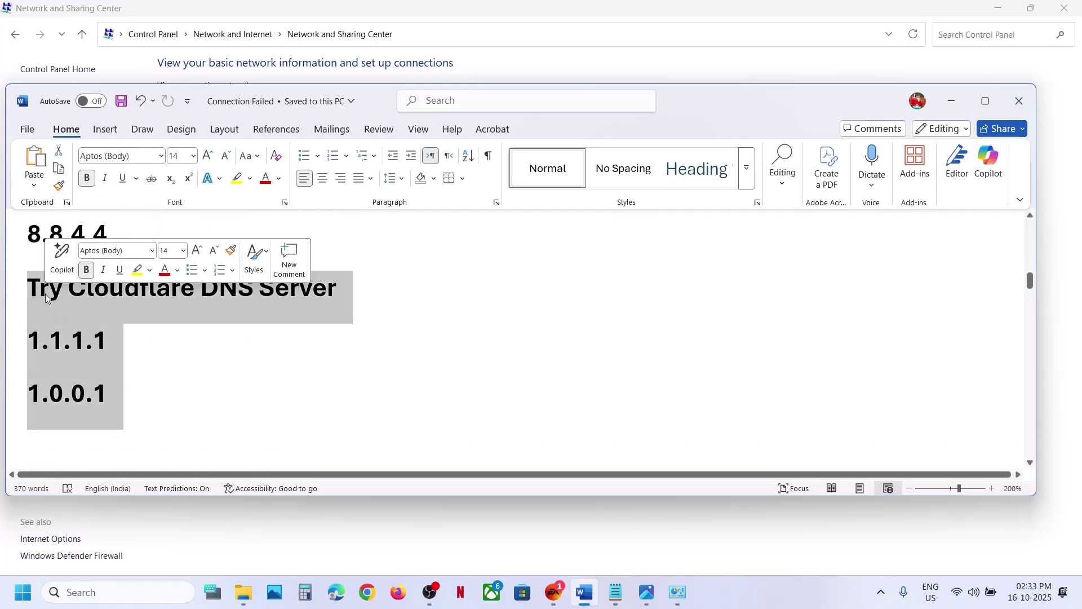
pyautogui.scroll(-2, 122, 354)
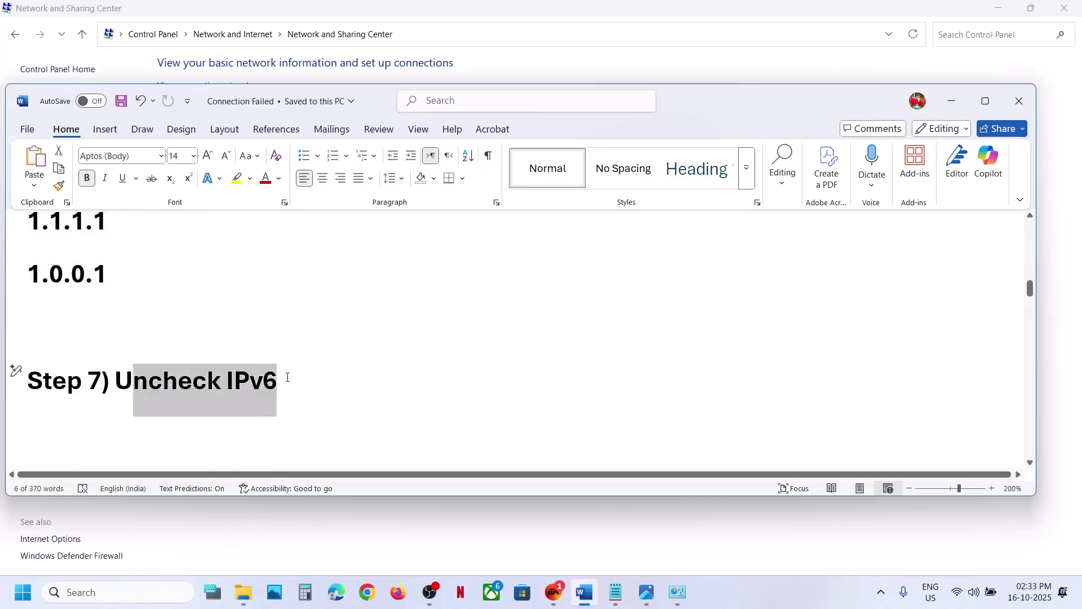
pyautogui.moveTo(133, 383); pyautogui.dragTo(312, 382)
# Step: Disable Internet Protocol Version 6 (TCP/IPv6) for the Wi-Fi connection, and briefly check the Battlefield 6 page in the EA app
pyautogui.click(678, 591)
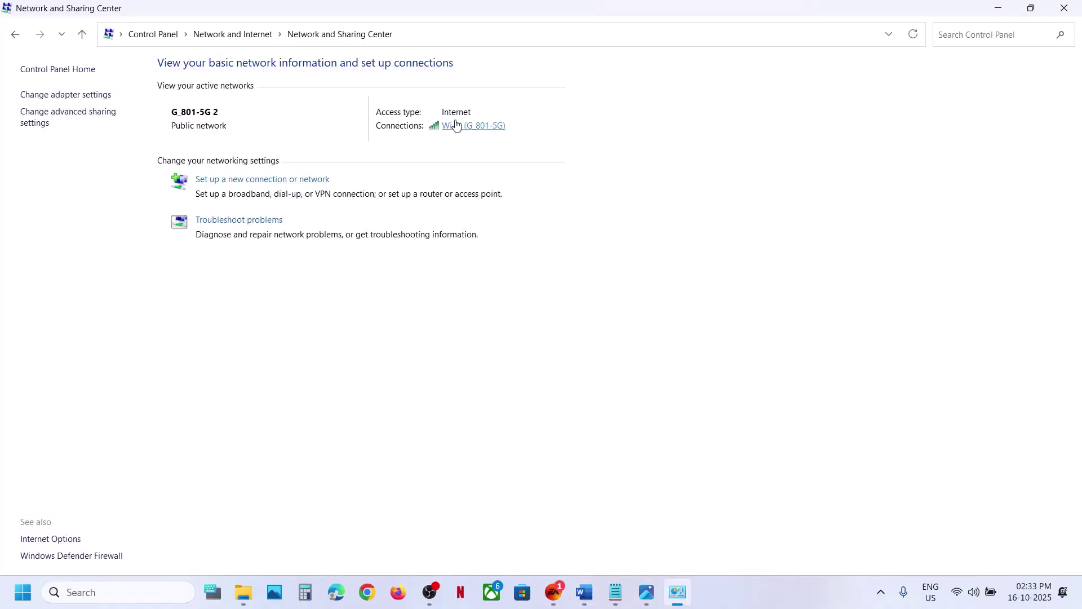
pyautogui.click(456, 125)
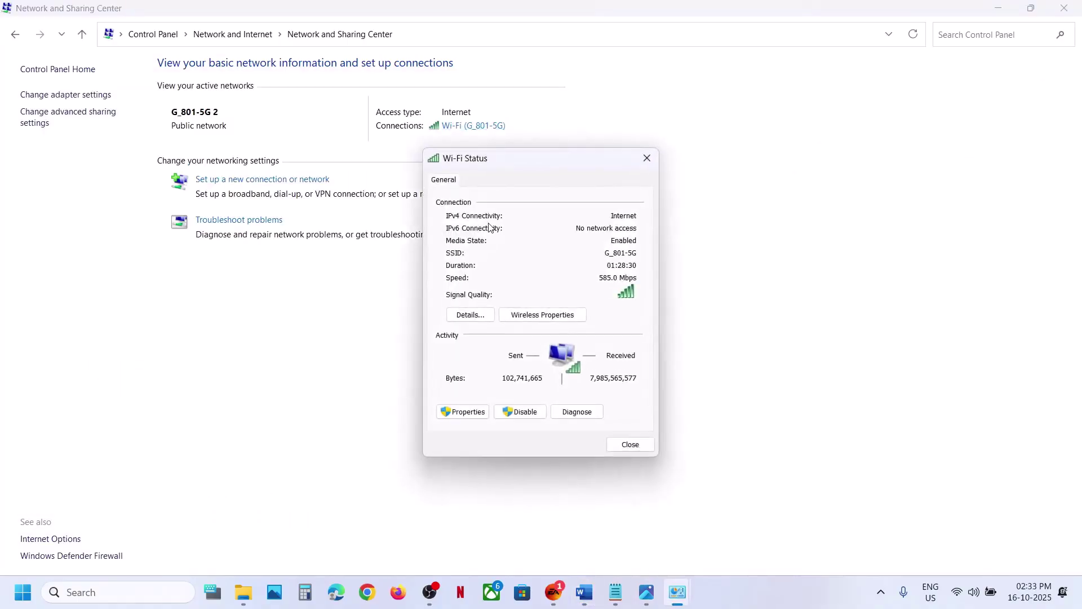
pyautogui.click(466, 412)
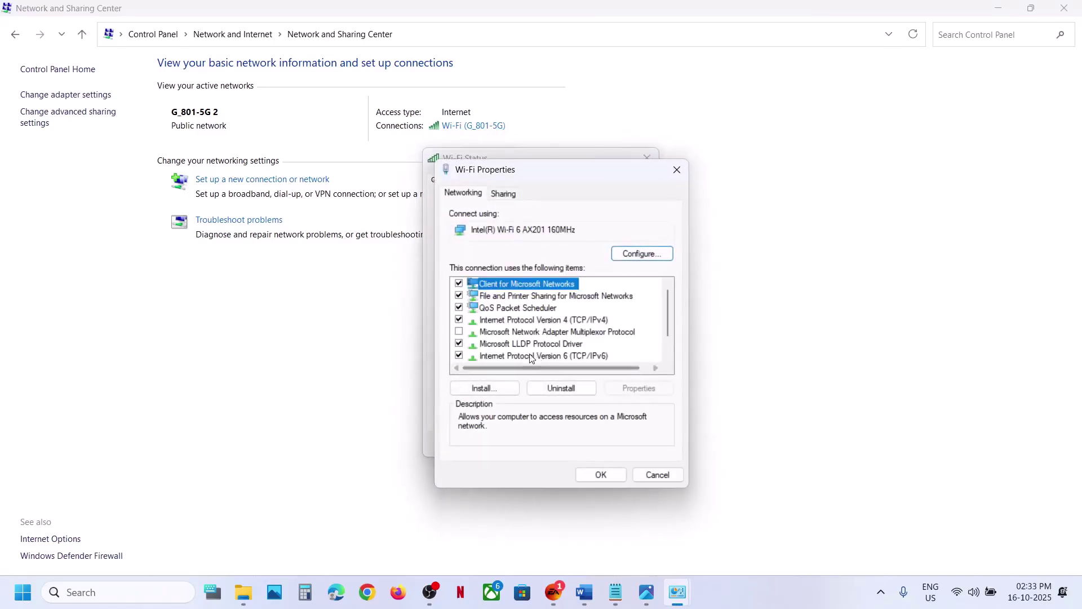
pyautogui.click(508, 356)
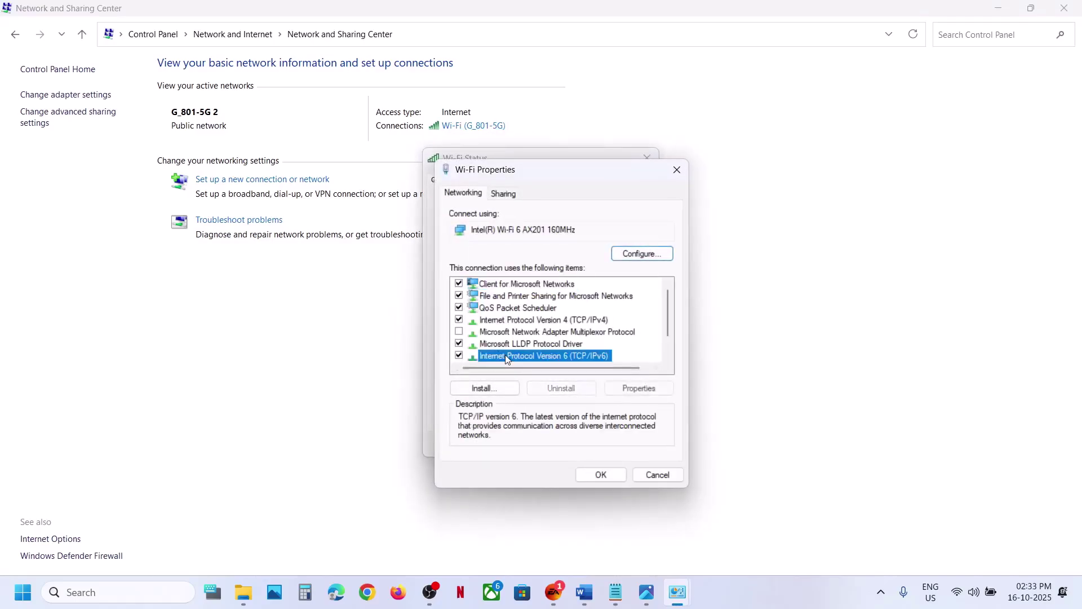
pyautogui.click(669, 355)
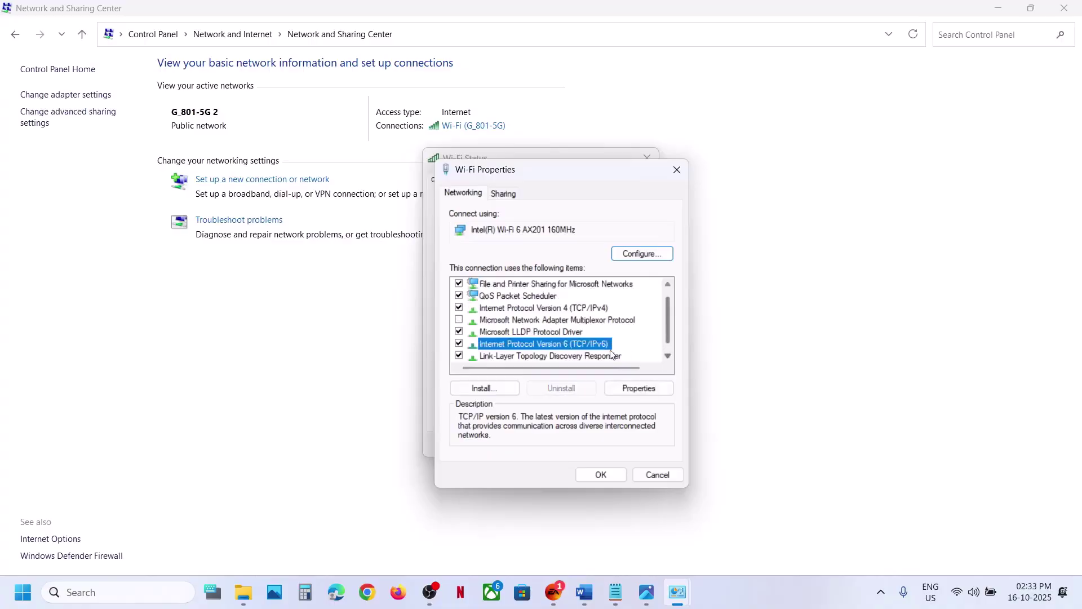
pyautogui.click(460, 344)
pyautogui.click(602, 479)
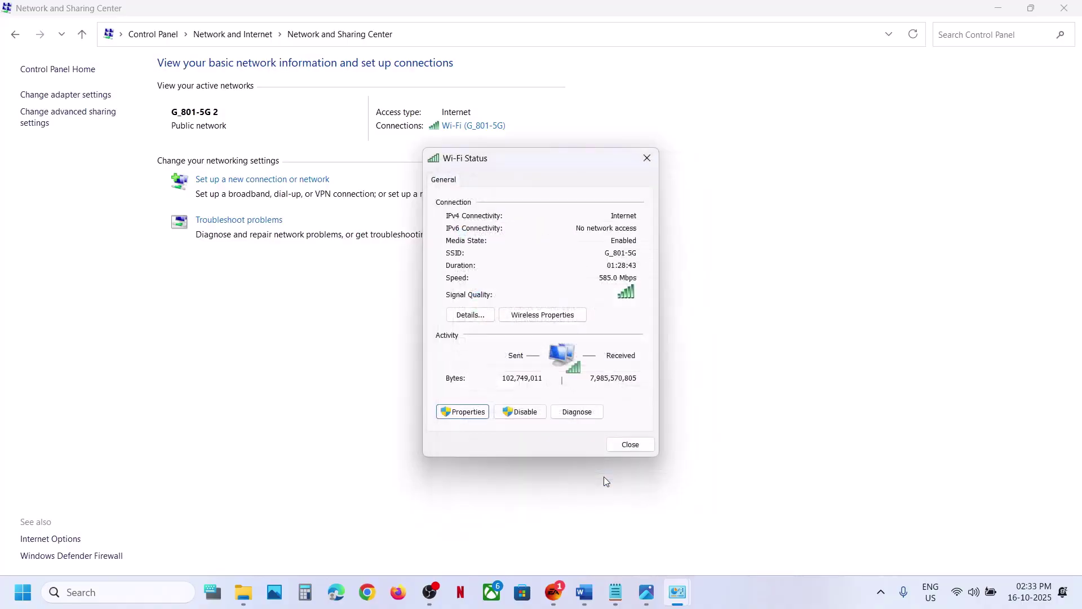
pyautogui.click(554, 593)
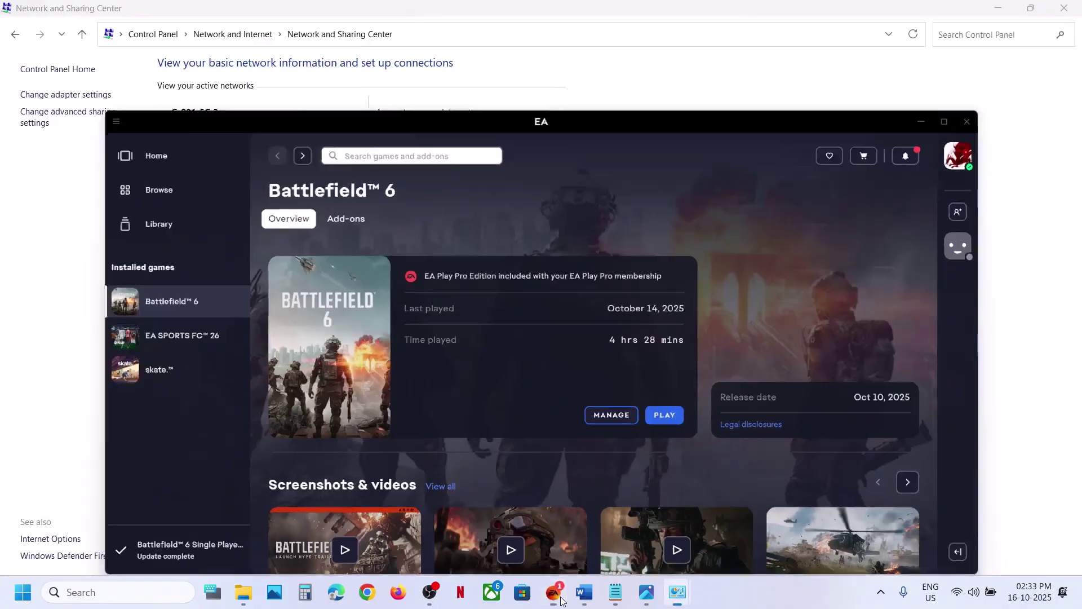
pyautogui.click(556, 593)
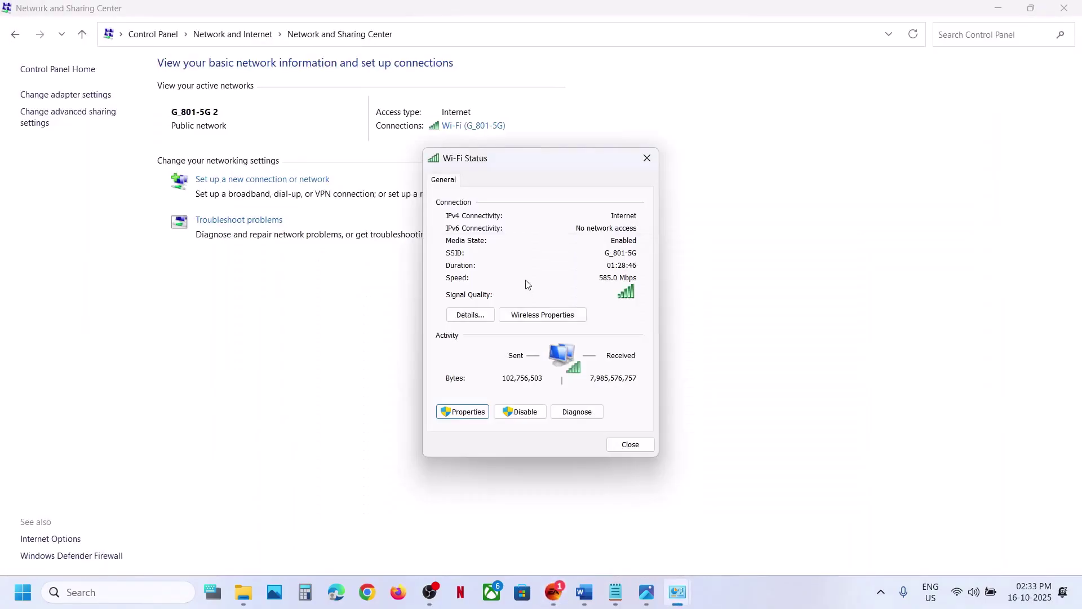
# Step: Re-enable Internet Protocol Version 6 (TCP/IPv6) in the Wi-Fi connection's properties
pyautogui.click(462, 411)
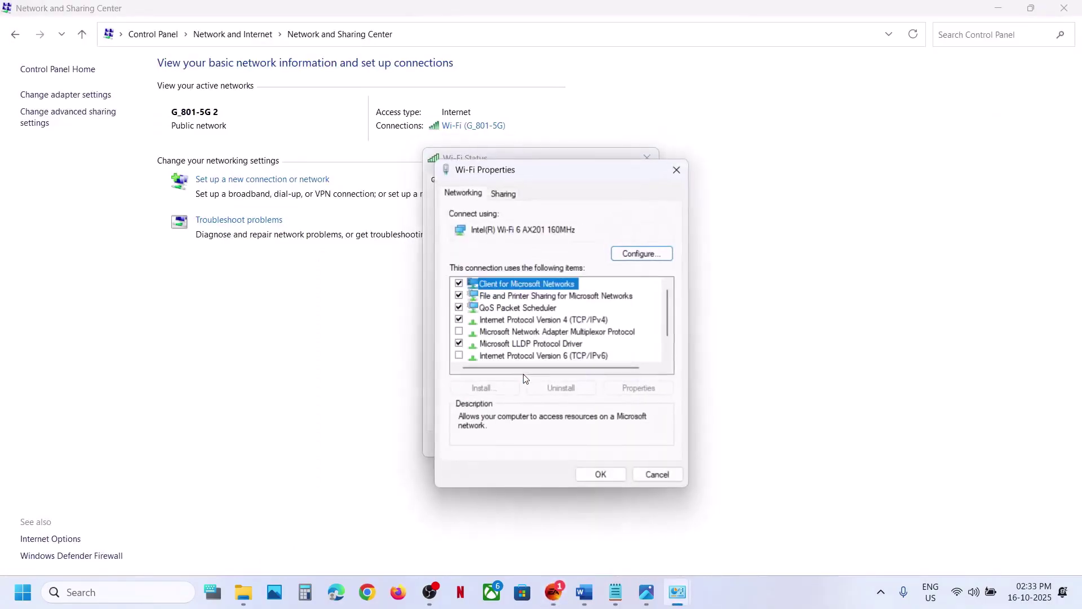
pyautogui.click(460, 355)
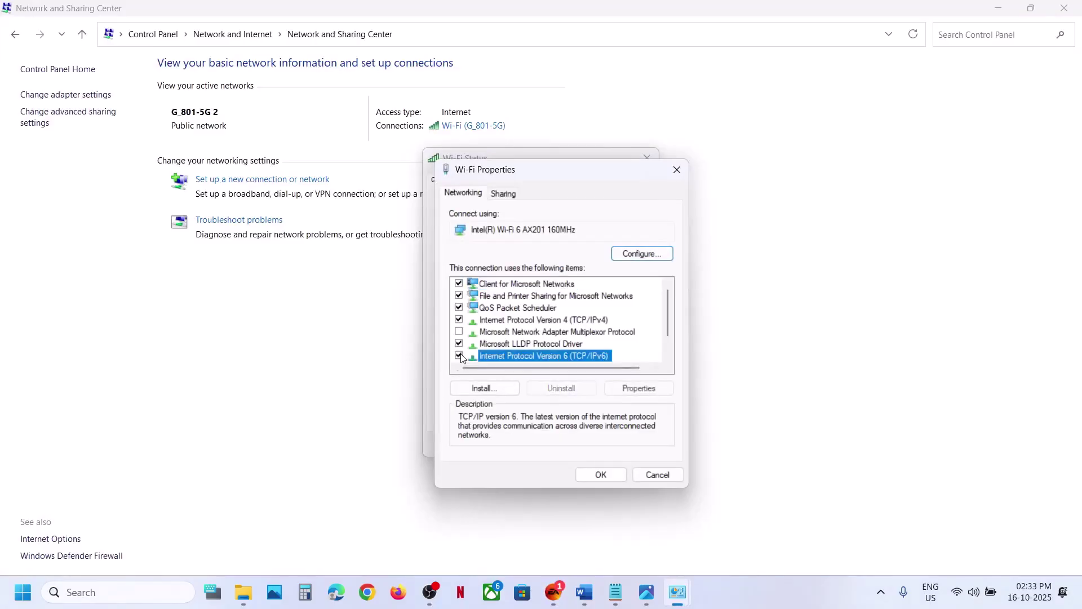
pyautogui.click(606, 475)
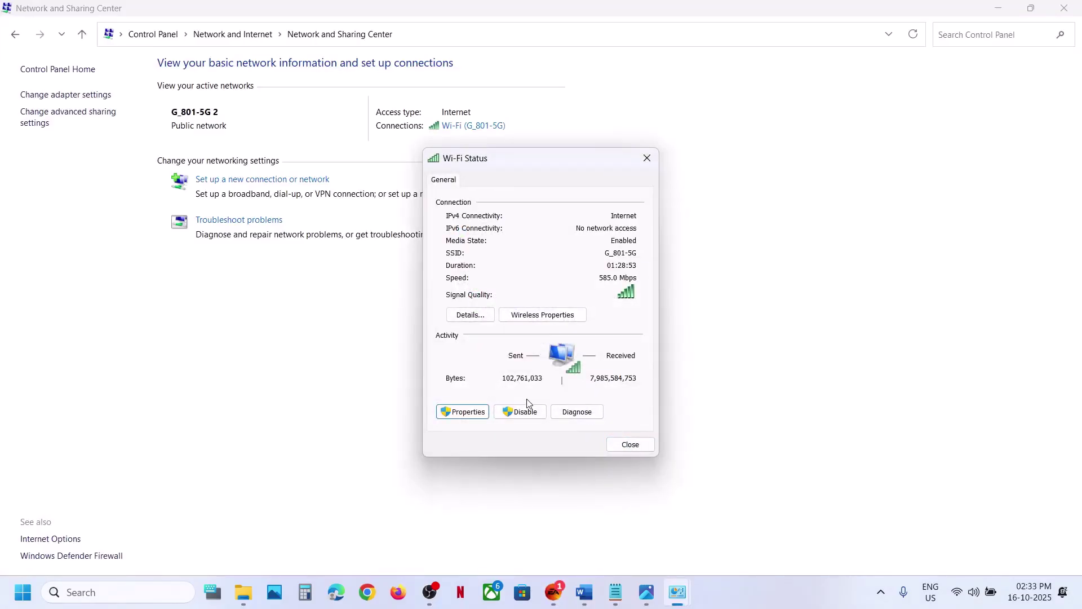
# Step: Set the Wi-Fi connection's IPv4 settings to obtain the DNS server address automatically, and close Network and Sharing Center
pyautogui.click(471, 413)
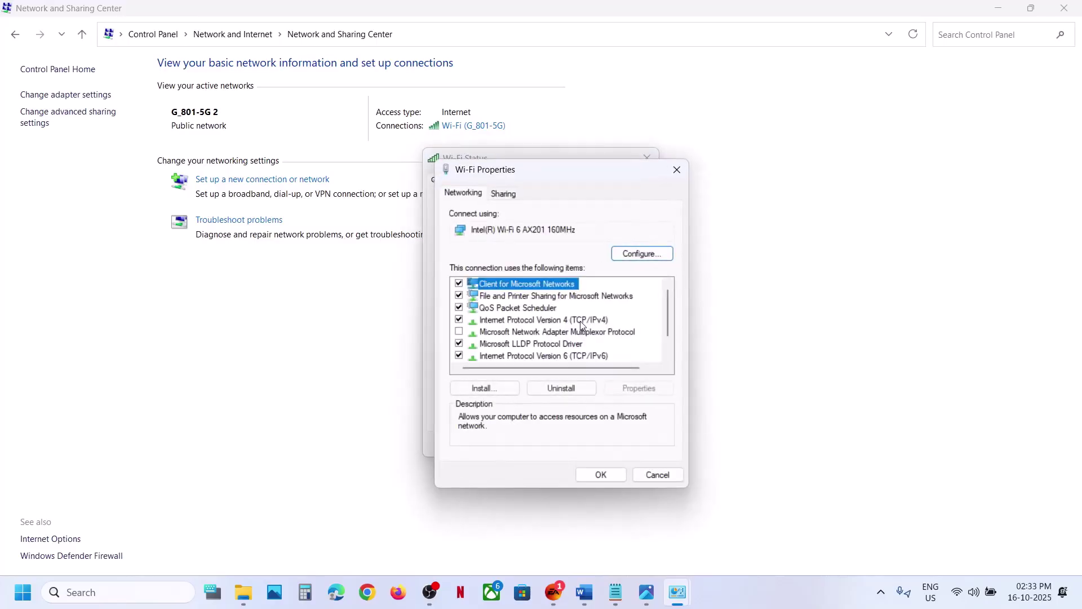
pyautogui.click(524, 323)
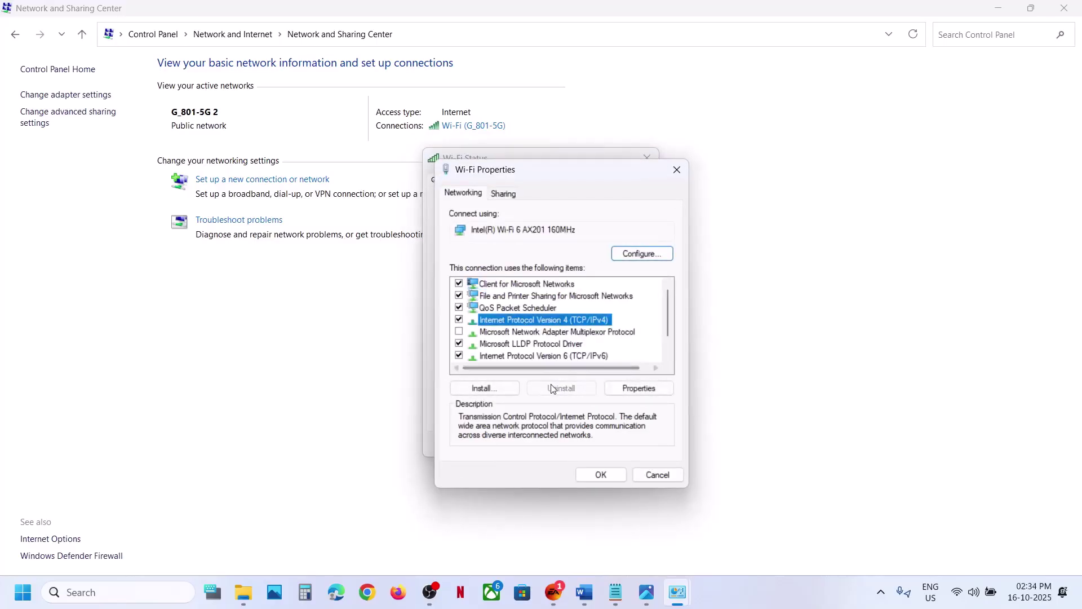
pyautogui.click(638, 390)
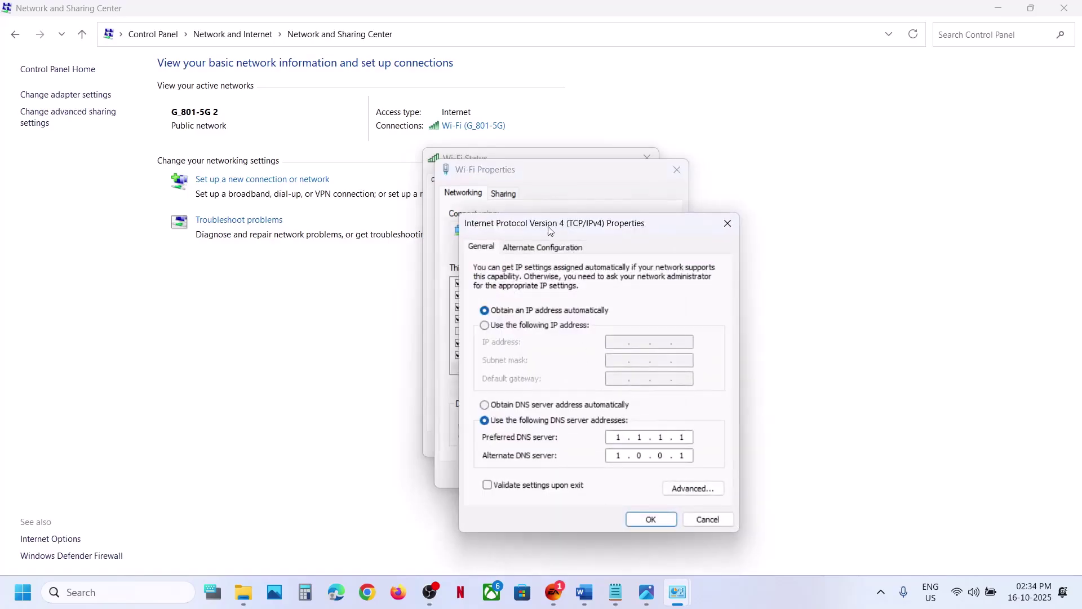
pyautogui.click(484, 405)
pyautogui.click(651, 519)
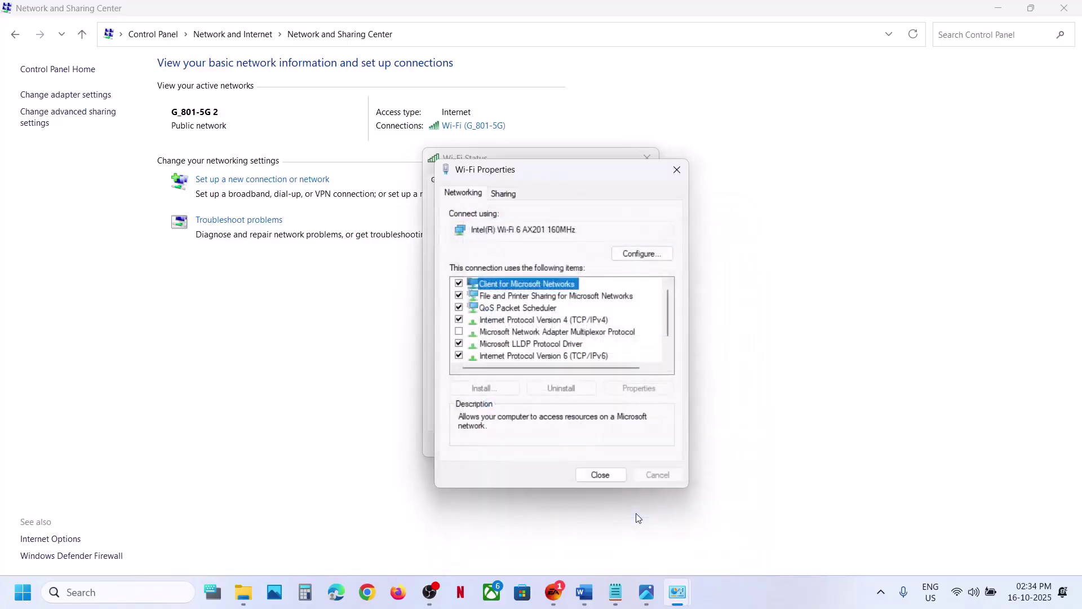
pyautogui.click(599, 476)
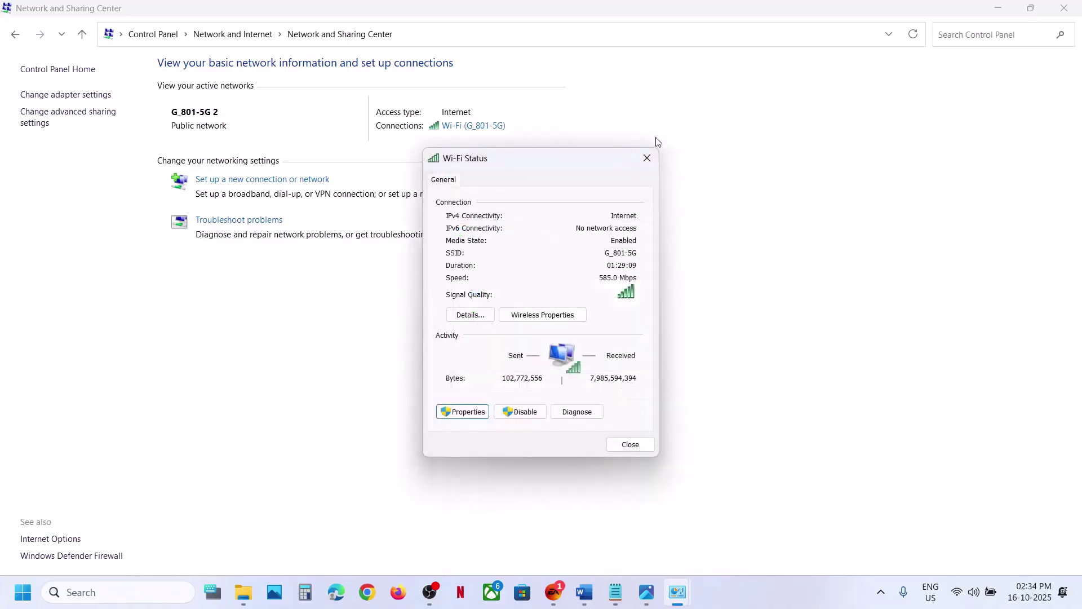
pyautogui.click(647, 157)
pyautogui.click(1076, 9)
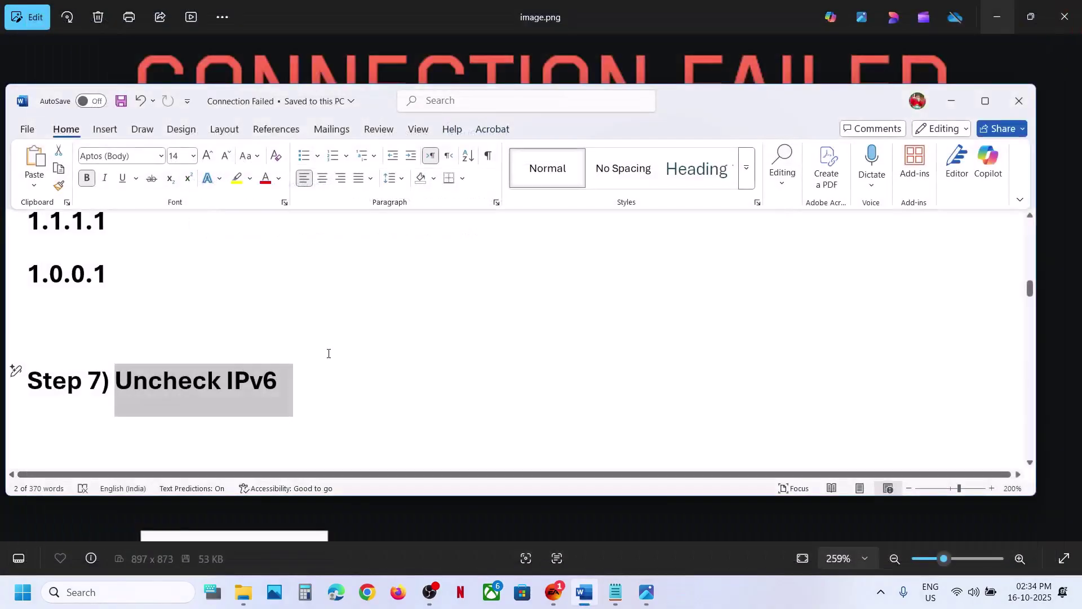
# Step: Highlight the Step 8 instruction on uninstalling Riot Games and Vanguard in the notes, and exit the Vanguard background app
pyautogui.scroll(-4, 326, 354)
pyautogui.scroll(1, 326, 353)
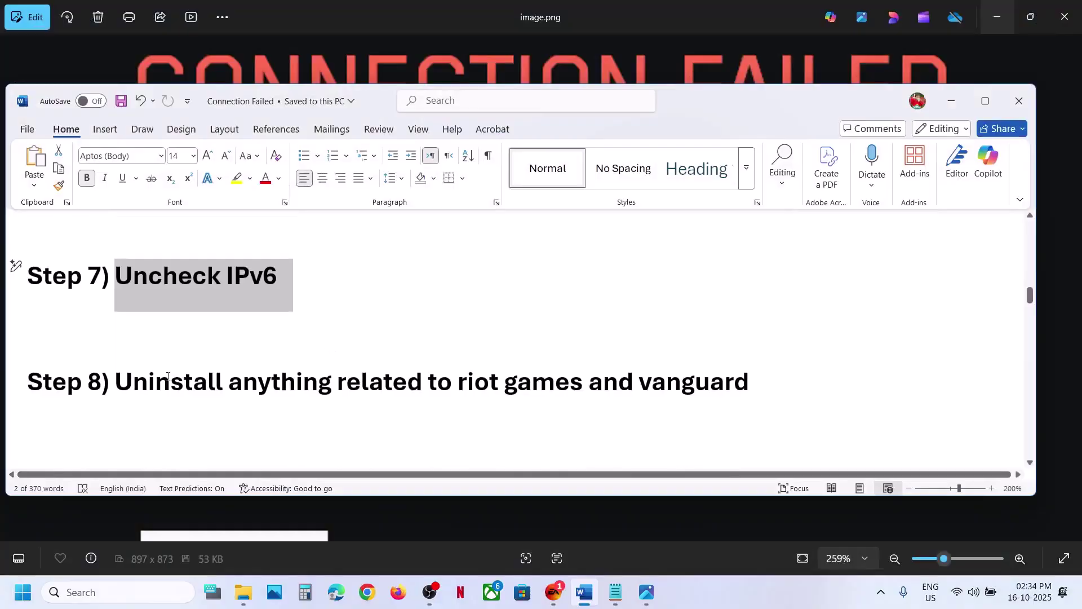
pyautogui.moveTo(167, 376); pyautogui.dragTo(750, 384)
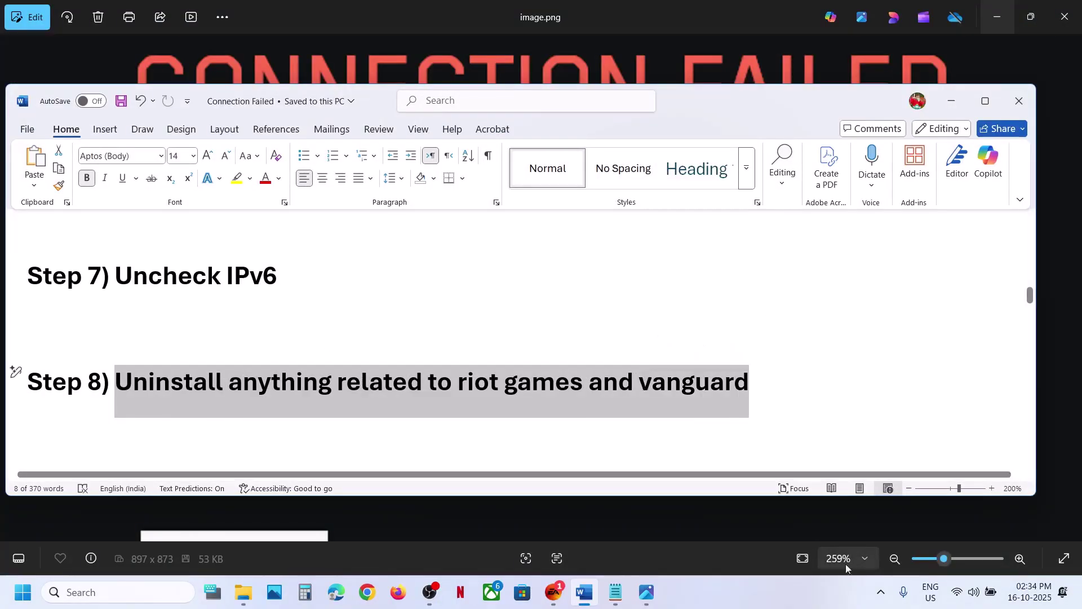
pyautogui.click(881, 591)
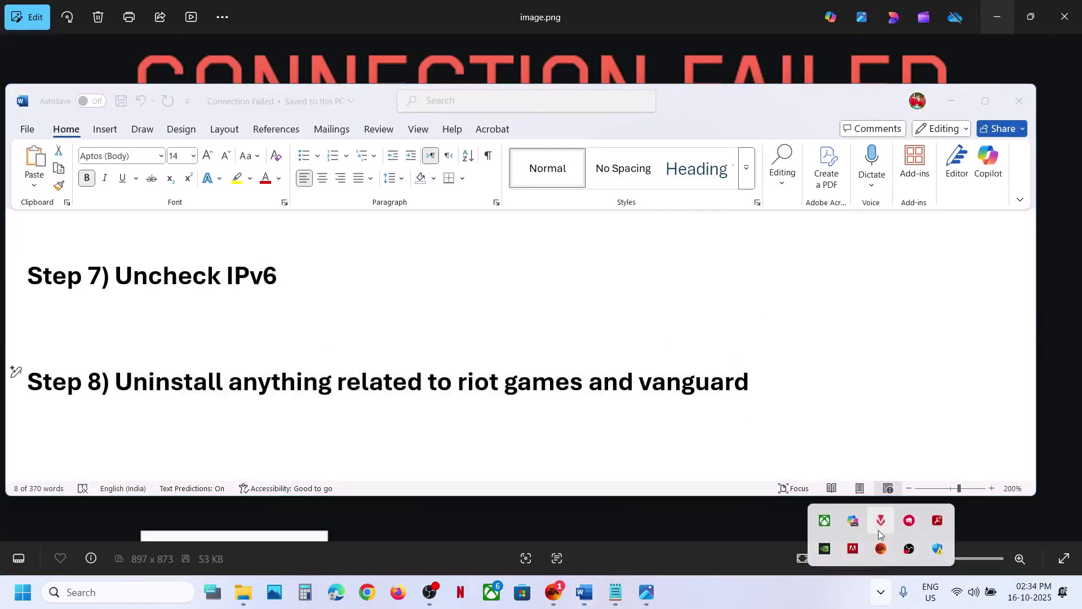
pyautogui.rightClick(879, 530)
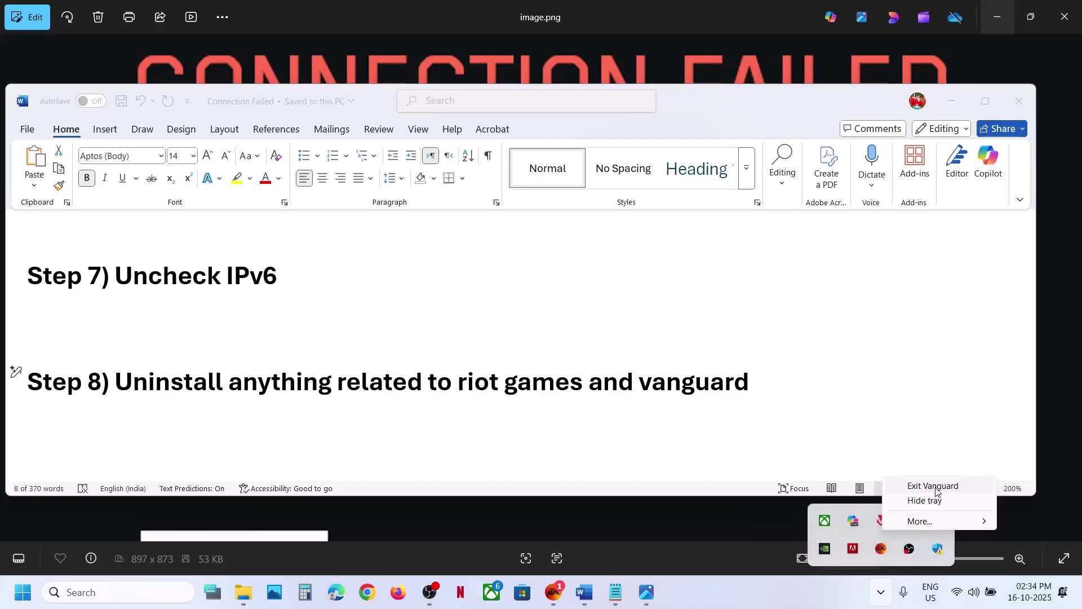
pyautogui.click(935, 487)
pyautogui.click(536, 365)
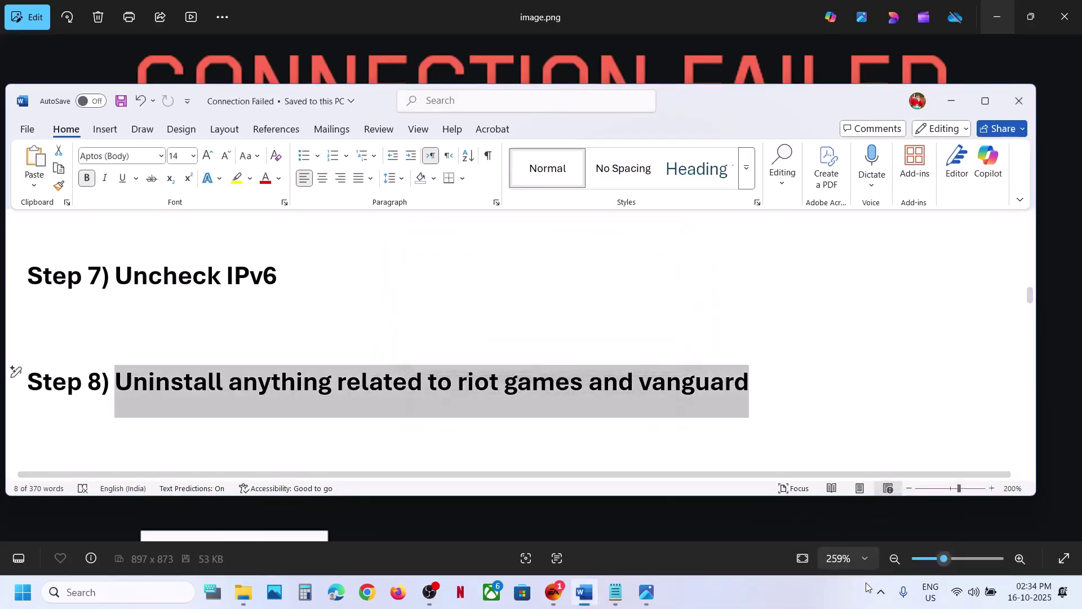
# Step: Exit the Riot Games client running in the background
pyautogui.click(881, 592)
pyautogui.rightClick(883, 524)
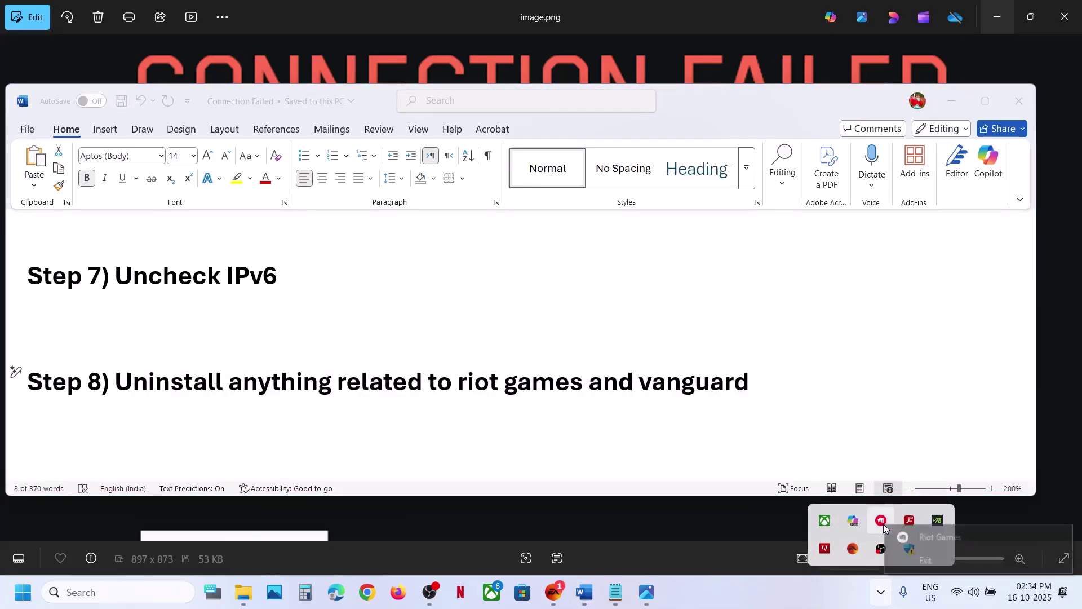
pyautogui.click(925, 560)
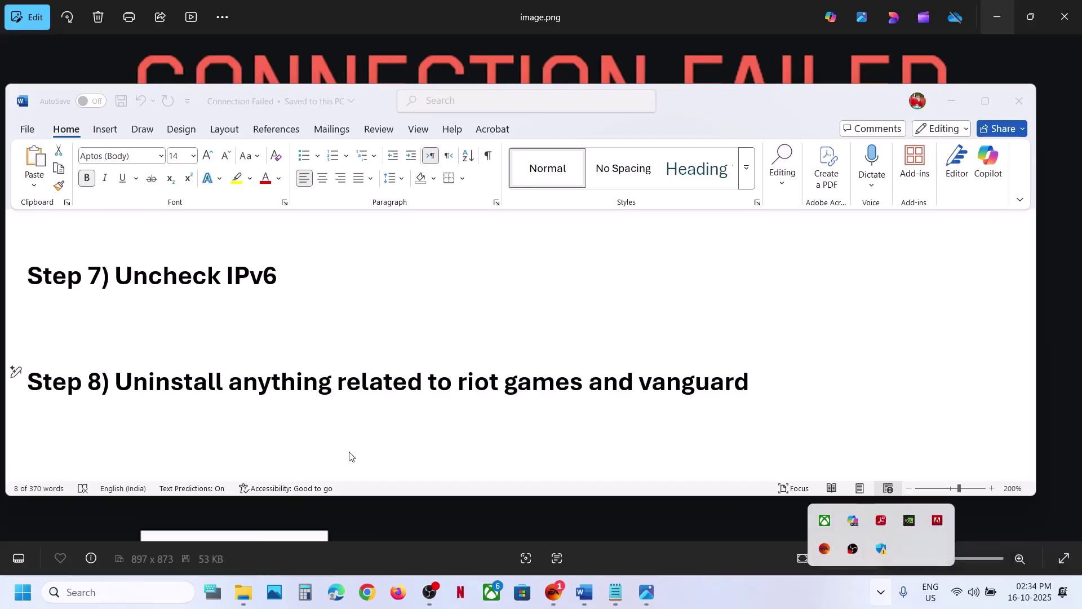
# Step: Highlight the Step 8 instruction on removing Riot Games and Vanguard and the Step 9 instruction on switching networks in the notes
pyautogui.click(174, 394)
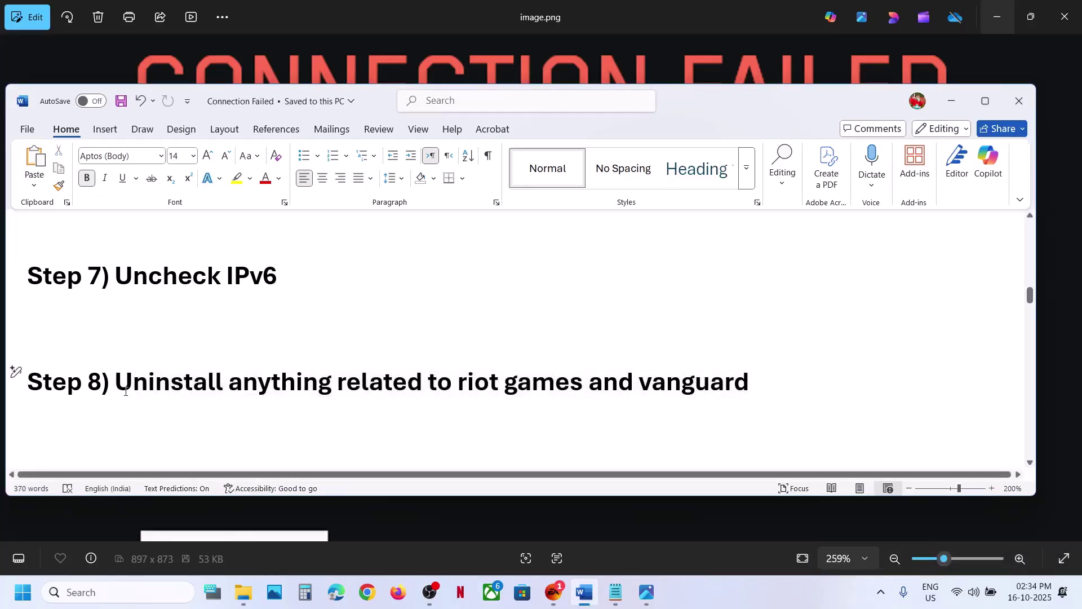
pyautogui.moveTo(125, 391); pyautogui.dragTo(592, 442)
pyautogui.scroll(-3, 225, 395)
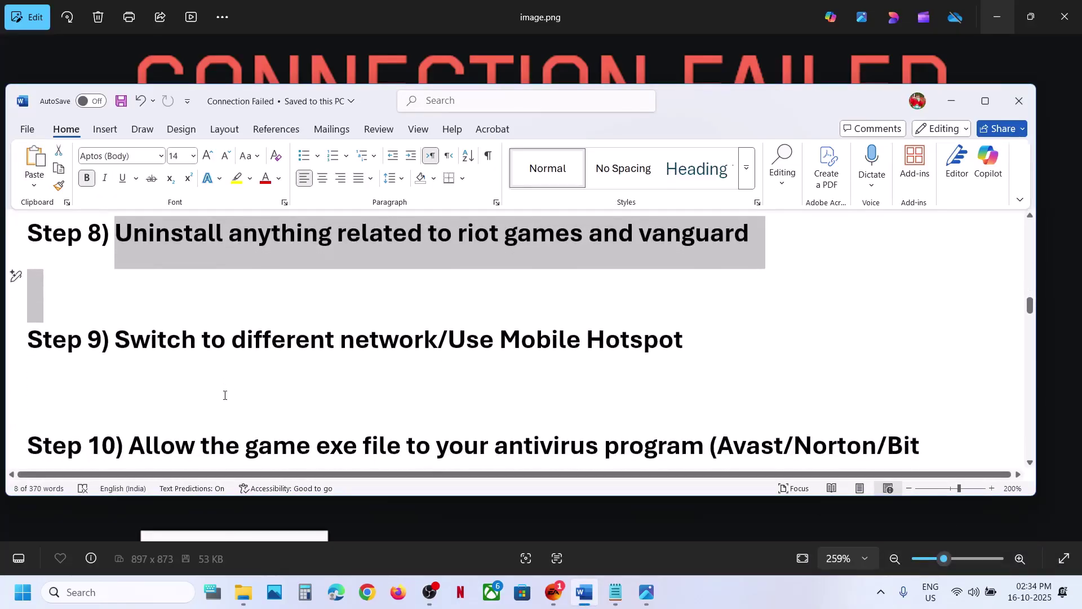
pyautogui.scroll(1, 224, 394)
pyautogui.moveTo(116, 379); pyautogui.dragTo(385, 377)
# Step: Switch the PC's Wi-Fi connection to the G_801-4G network
pyautogui.click(956, 592)
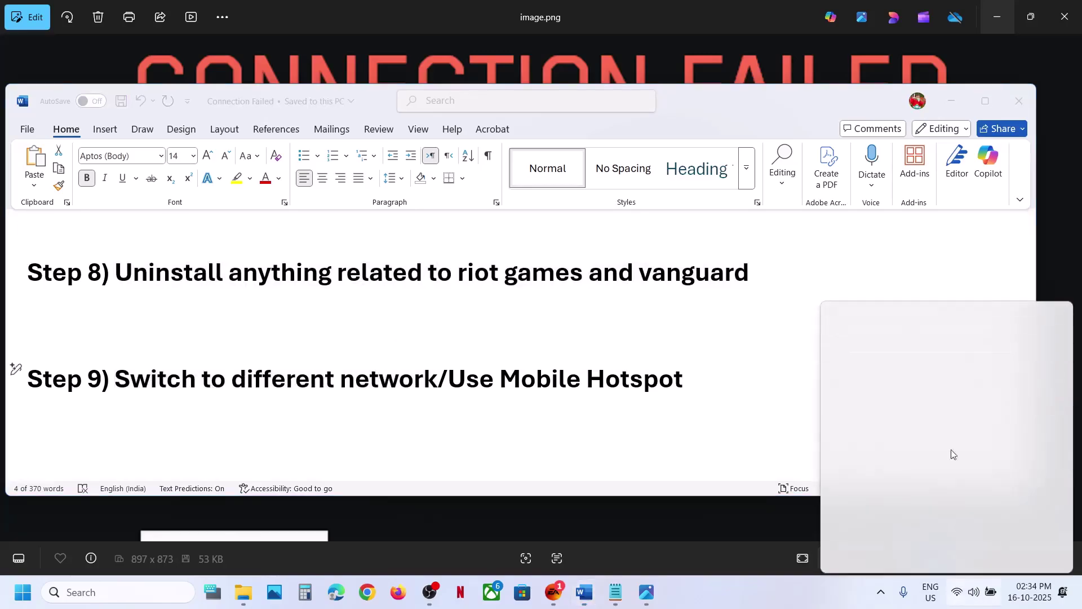
pyautogui.click(898, 336)
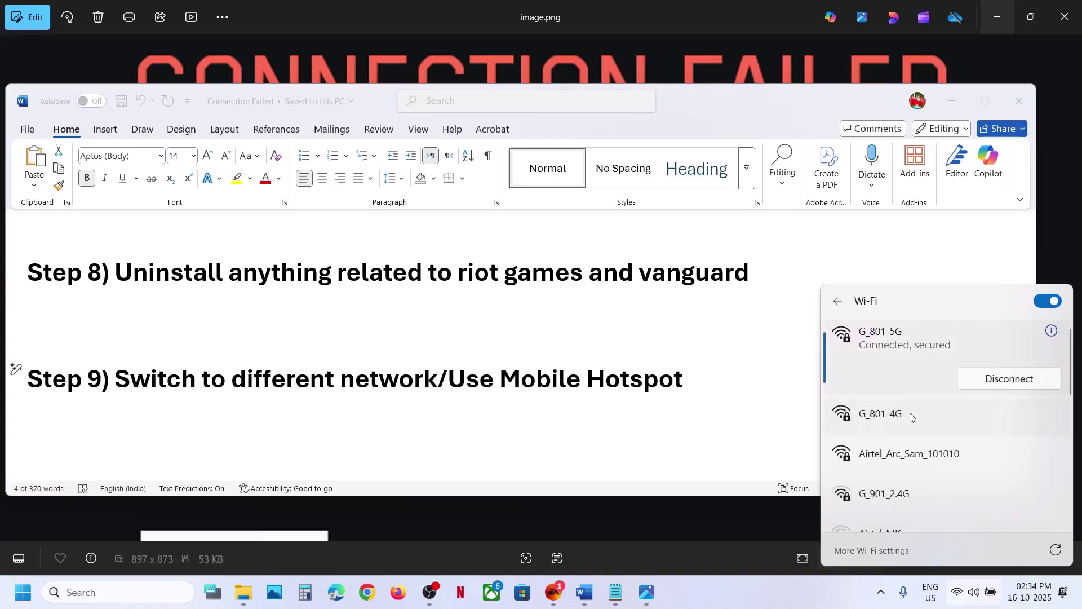
pyautogui.click(910, 414)
pyautogui.click(1014, 444)
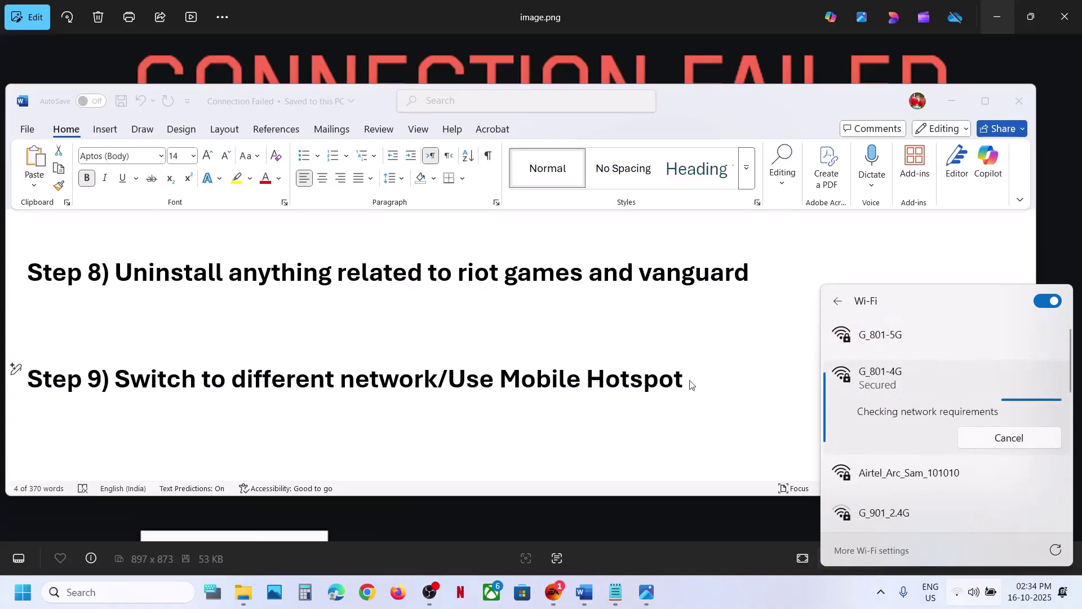
# Step: Highlight "Mobile Hotspot" in Step 9 of the notes, and turn on Mobile Data and Personal Hotspot on the phone
pyautogui.click(580, 370)
pyautogui.moveTo(510, 383); pyautogui.dragTo(683, 383)
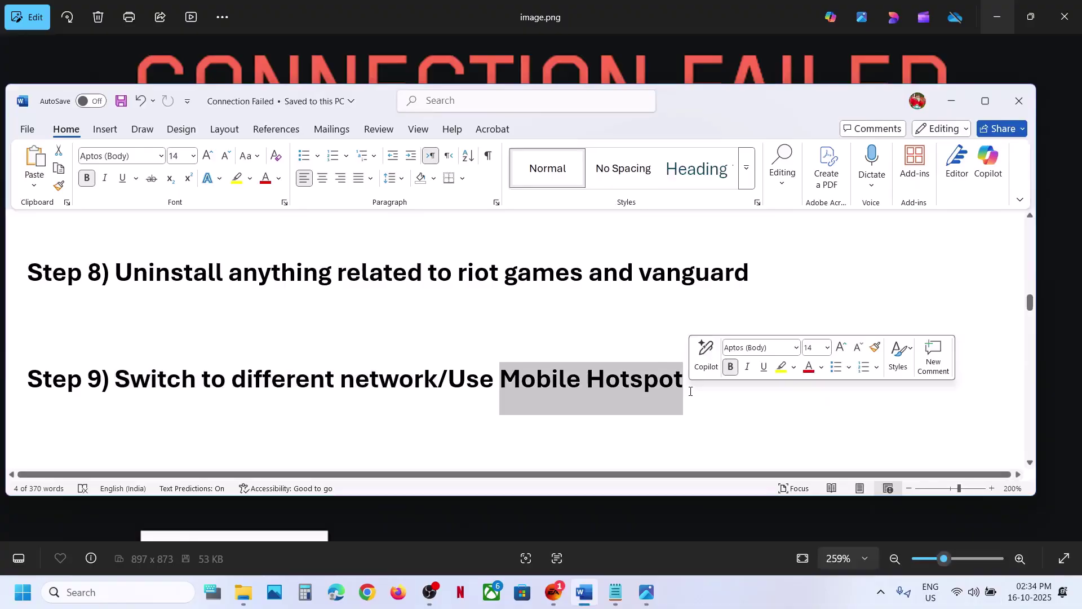
pyautogui.click(726, 595)
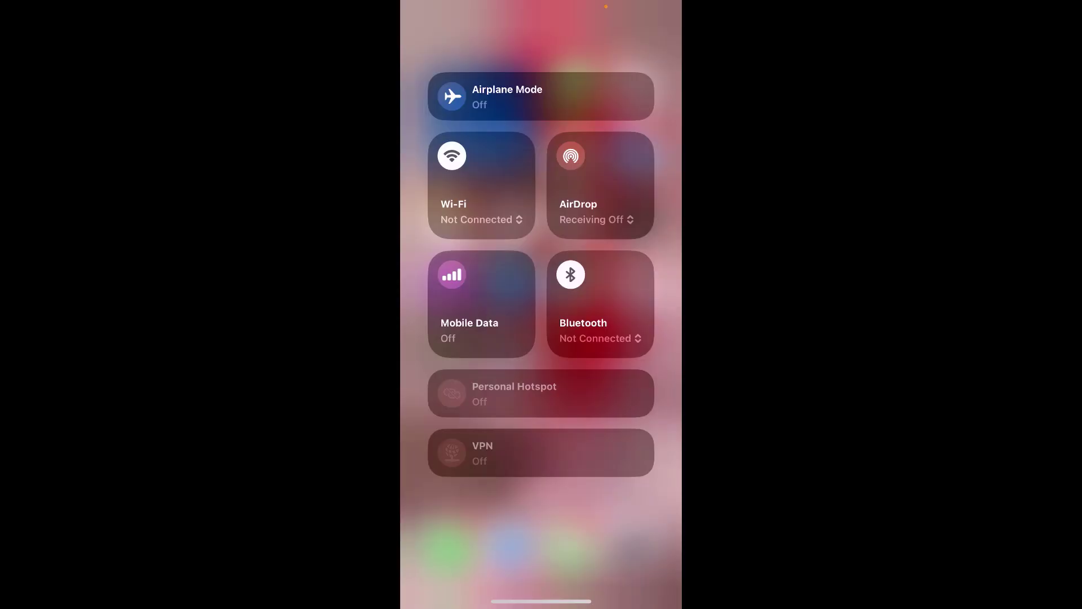
pyautogui.click(451, 274)
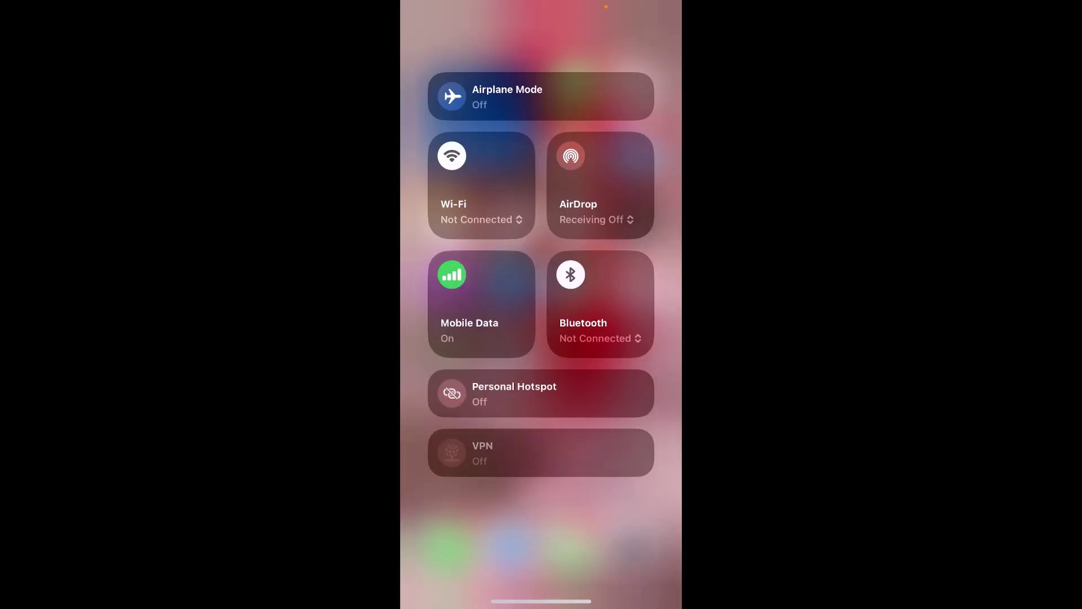
pyautogui.click(452, 393)
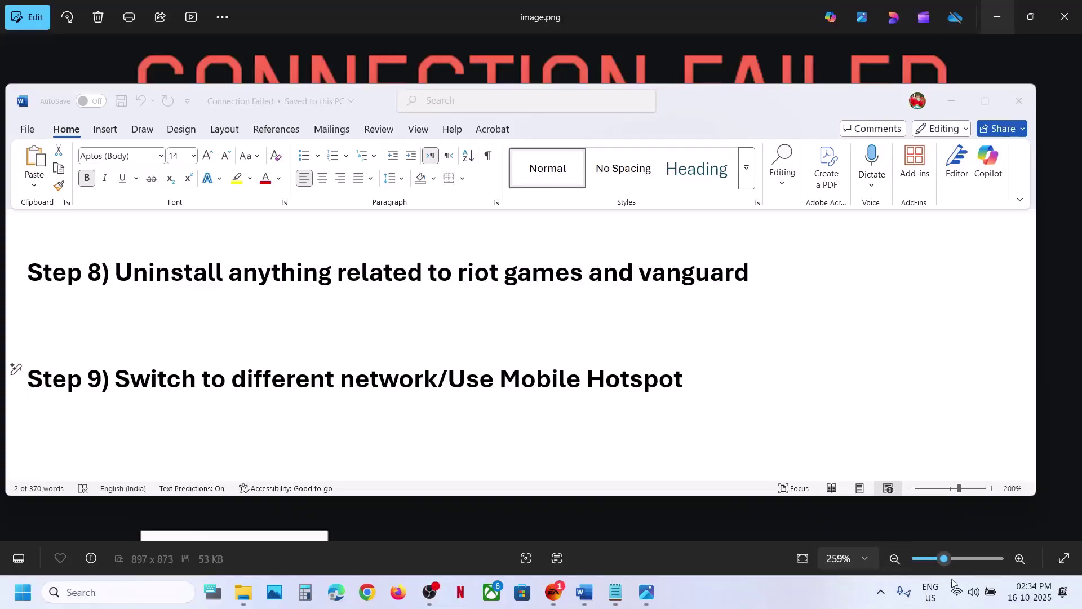
# Step: Look through the PC's available Wi-Fi networks for the phone's hotspot, and highlight "Mobile Hotspot" in Step 9 again
pyautogui.click(957, 590)
pyautogui.click(899, 329)
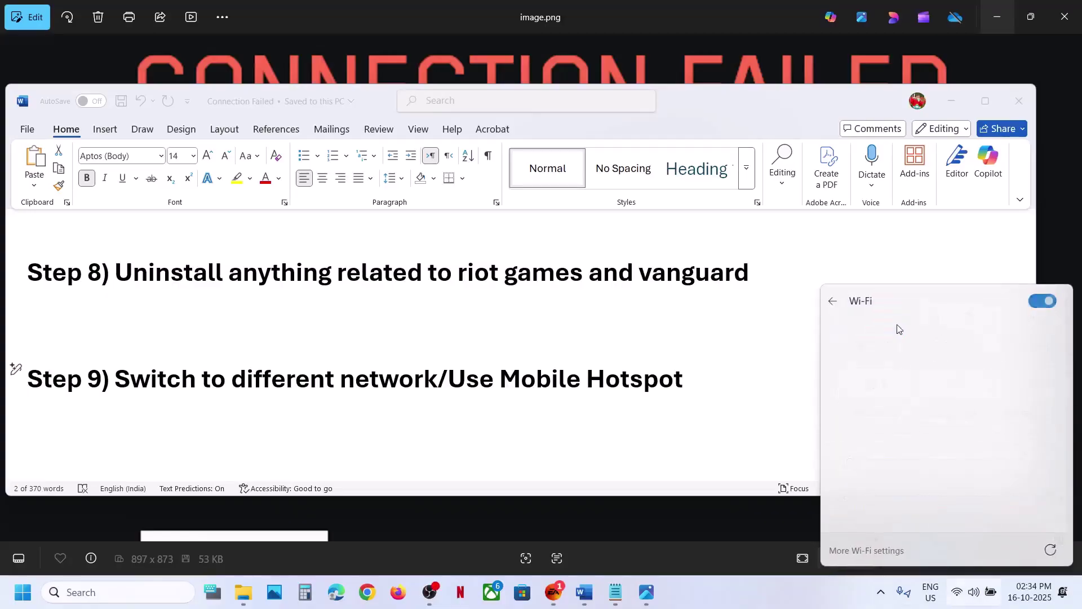
pyautogui.scroll(-3, 911, 473)
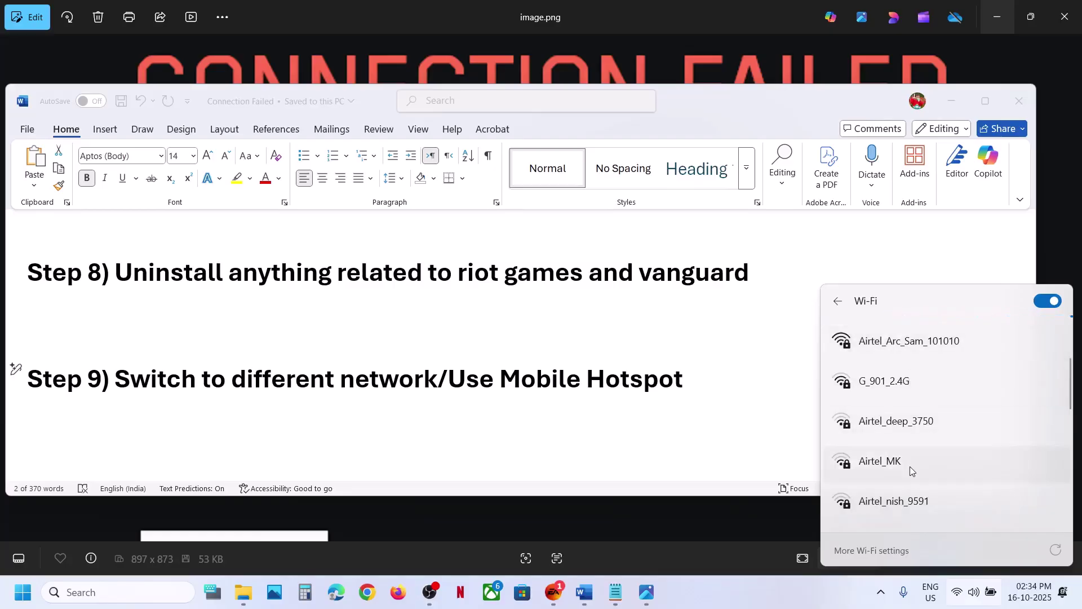
pyautogui.scroll(3, 911, 471)
pyautogui.moveTo(683, 380); pyautogui.dragTo(500, 381)
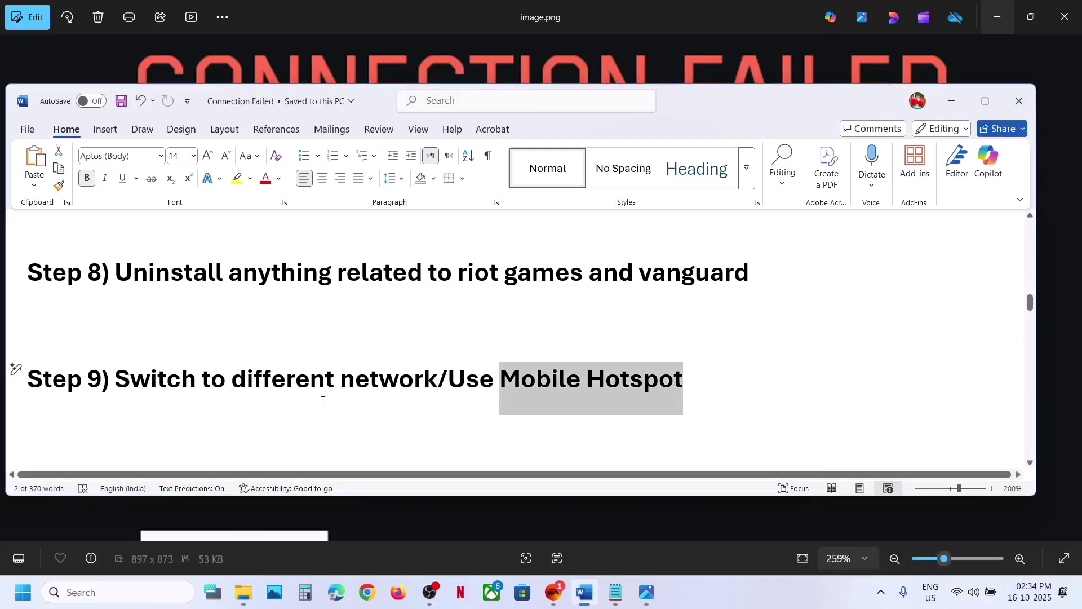
# Step: Read Step 10 in the notes, and open the Controlled folder access allowed apps list under Windows Security's ransomware protection
pyautogui.scroll(-3, 323, 401)
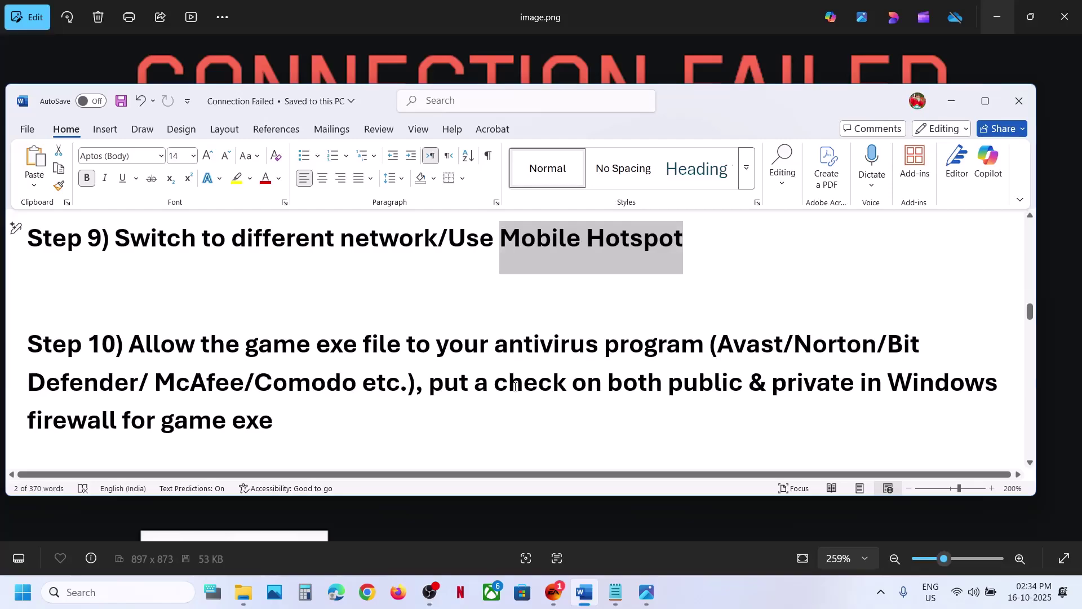
pyautogui.press('super+i')
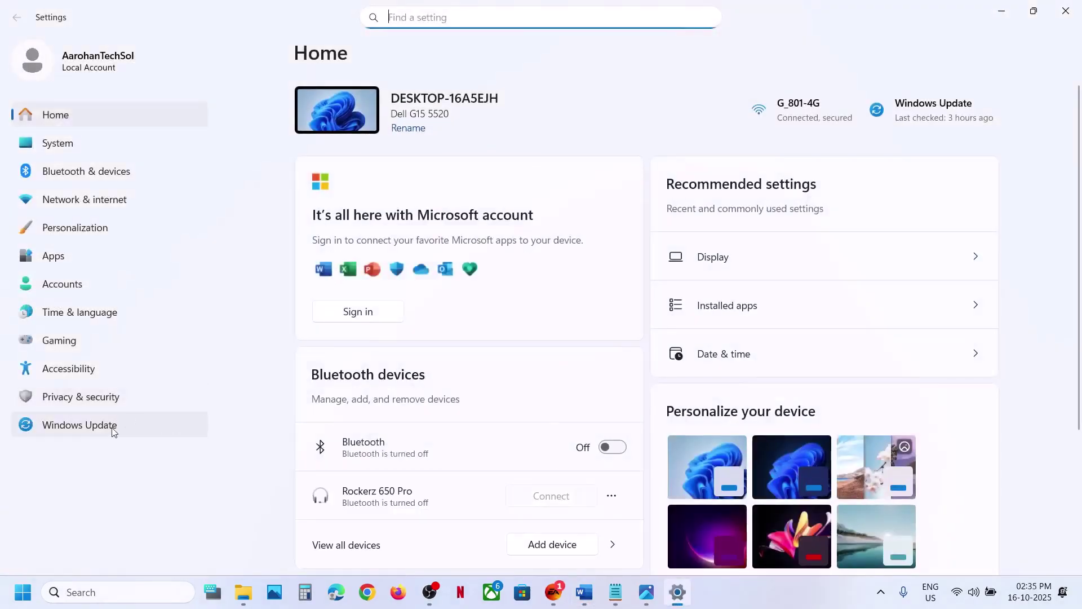
pyautogui.click(84, 396)
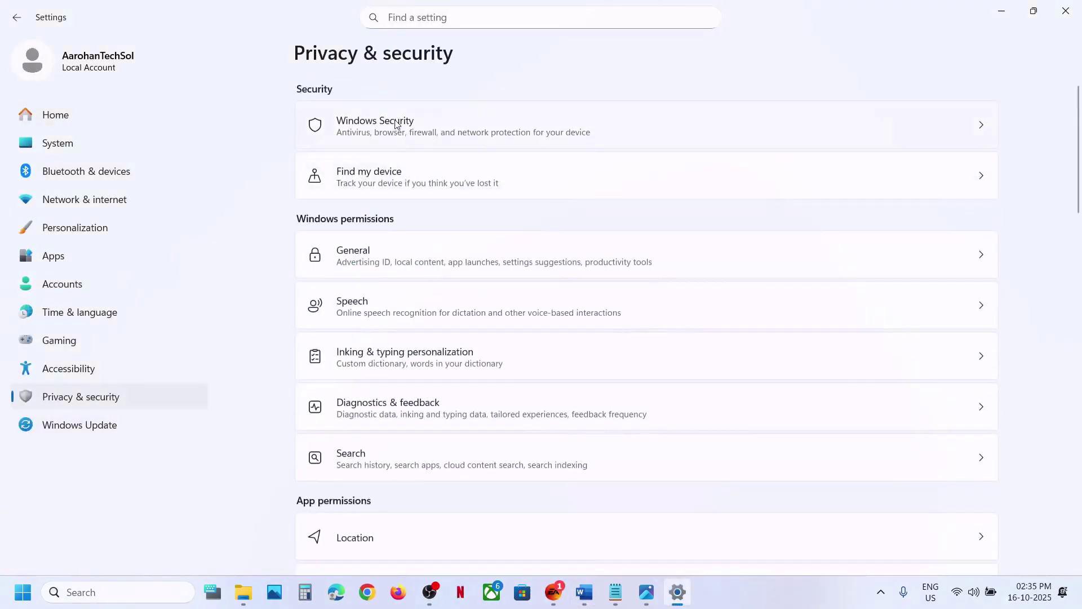
pyautogui.click(396, 124)
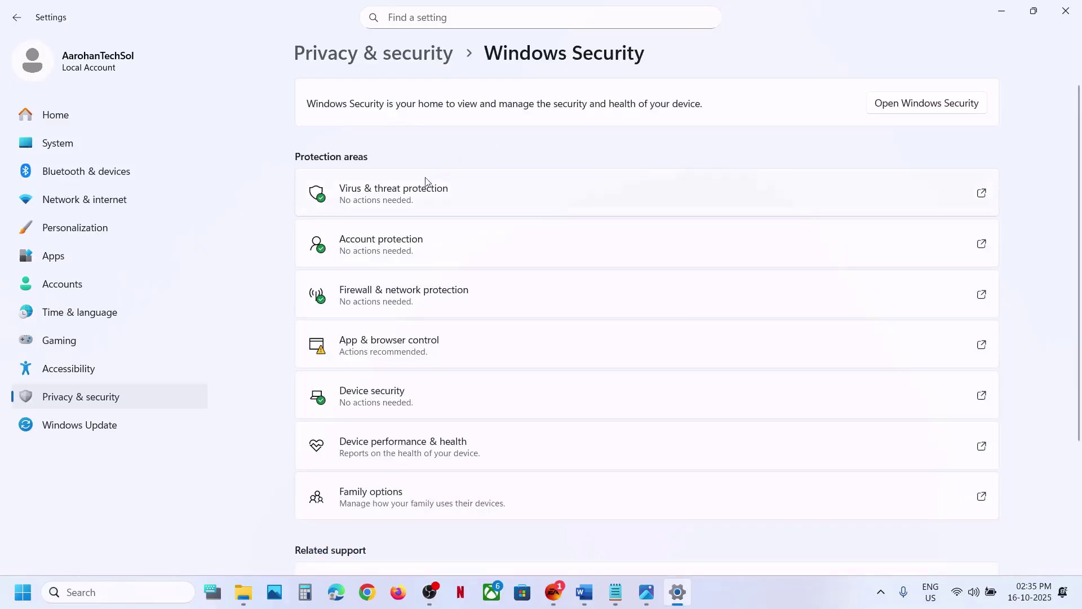
pyautogui.click(410, 193)
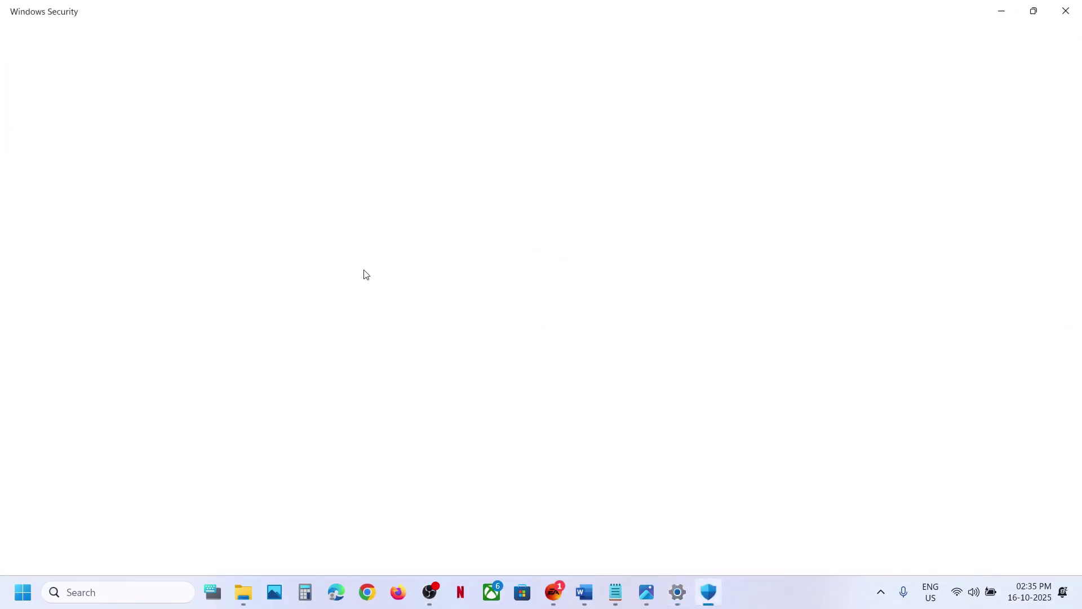
pyautogui.scroll(-3, 372, 357)
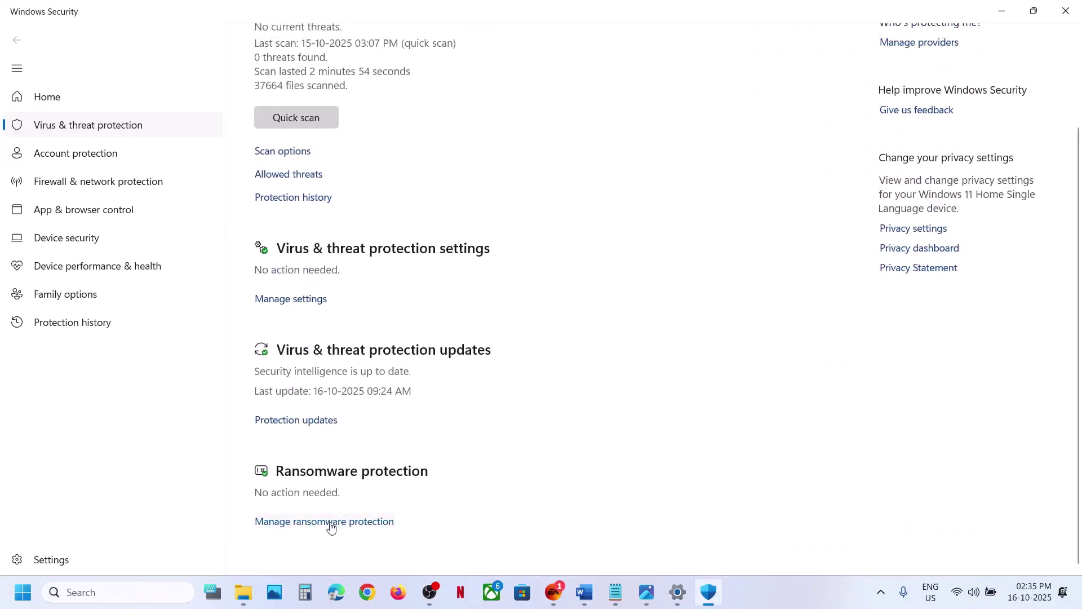
pyautogui.click(331, 523)
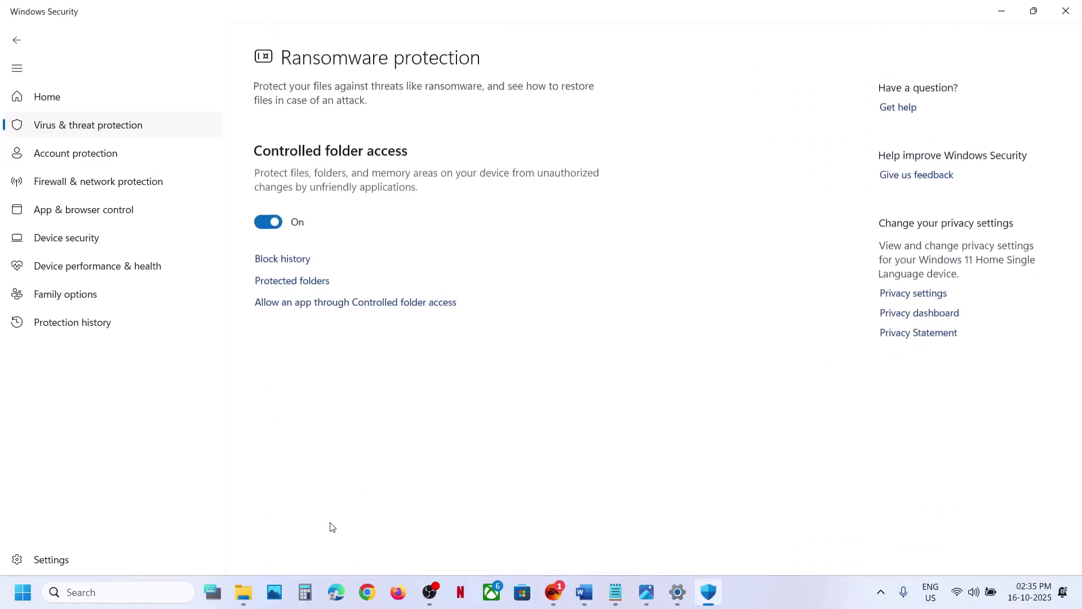
pyautogui.click(310, 303)
pyautogui.click(465, 410)
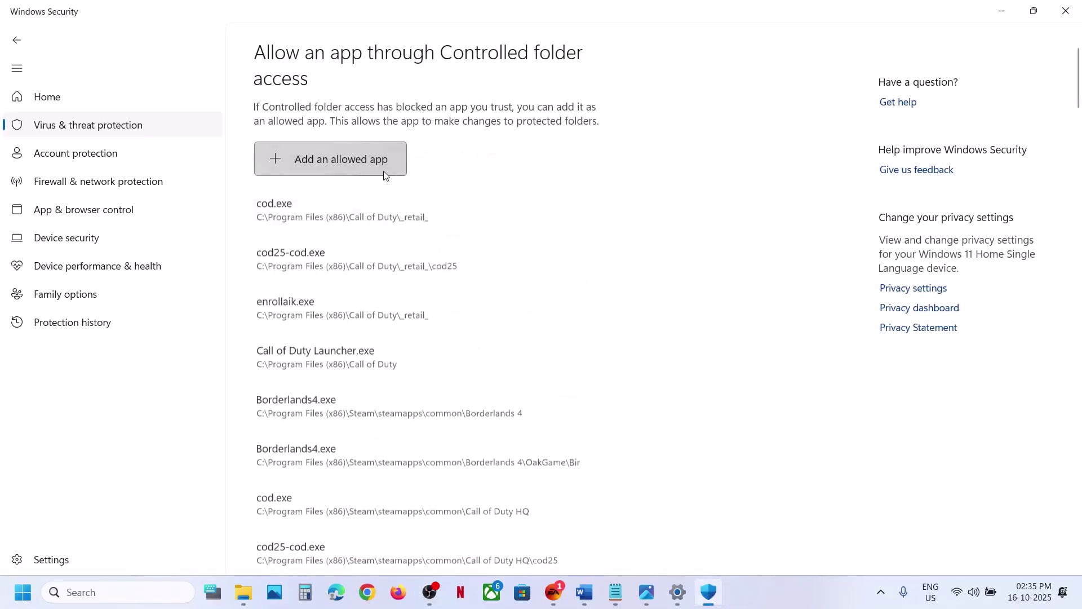
# Step: Add the bf6 application from the main Battlefield 6 folder to the apps allowed through Controlled folder access
pyautogui.click(350, 158)
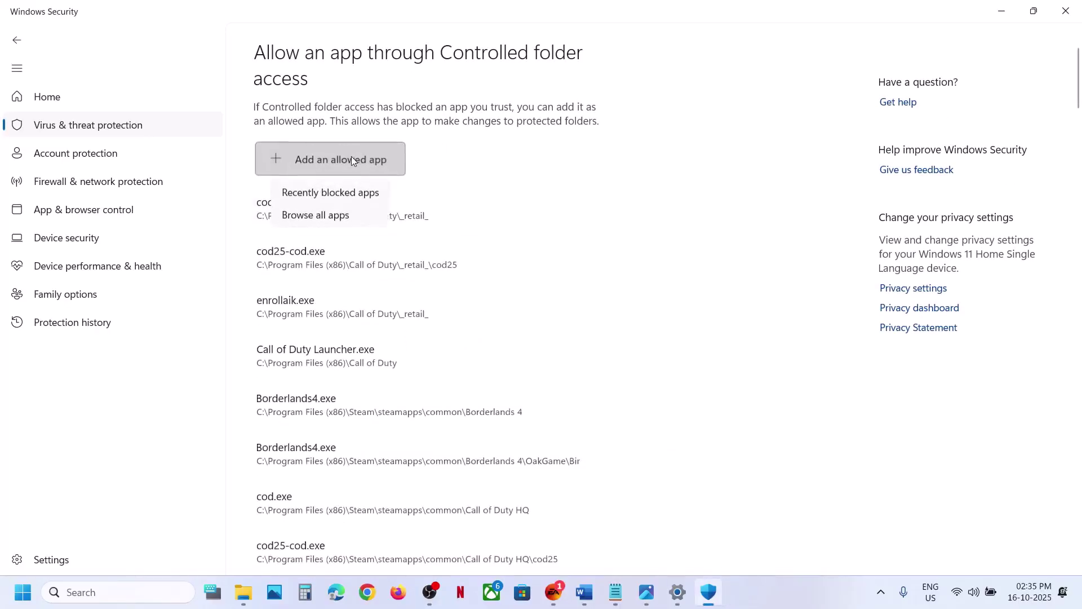
pyautogui.click(347, 216)
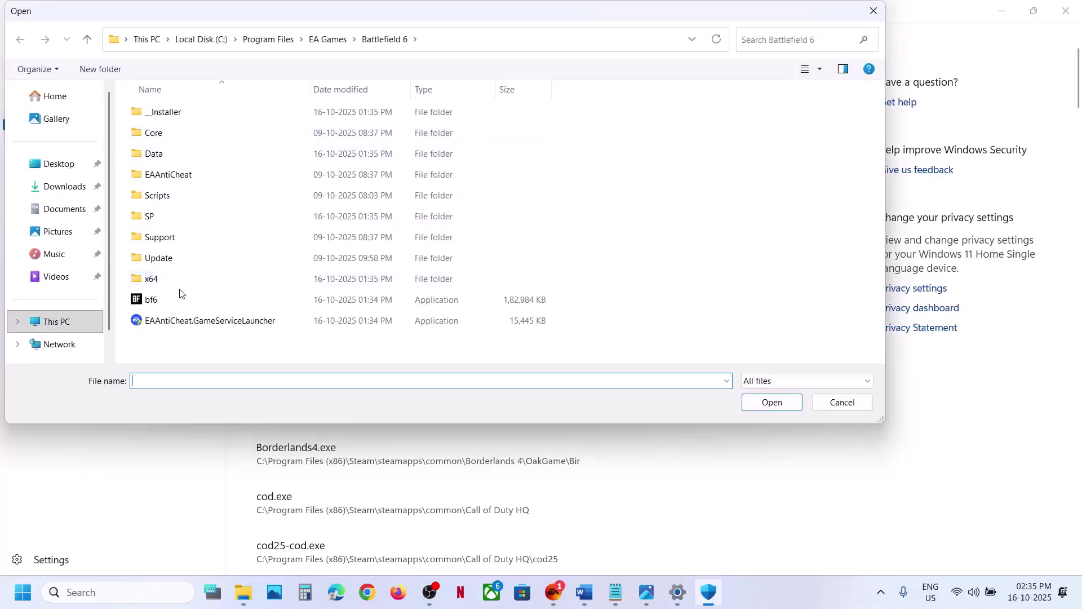
pyautogui.click(180, 297)
pyautogui.click(761, 408)
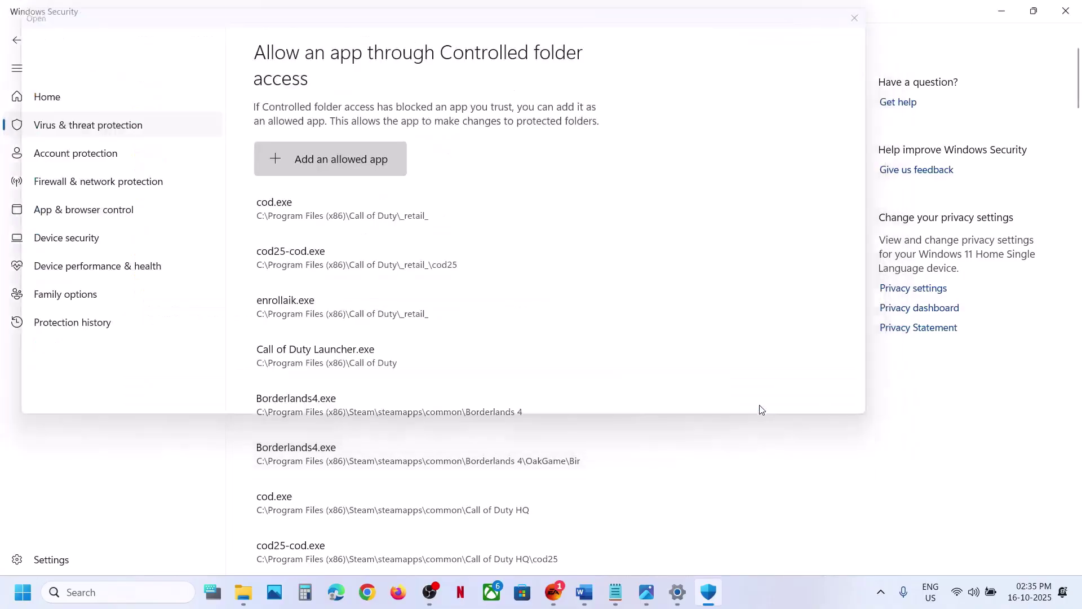
# Step: Allow EAAntiCheat.GameServiceLauncher from the Battlefield 6 folder through Controlled folder access
pyautogui.click(341, 166)
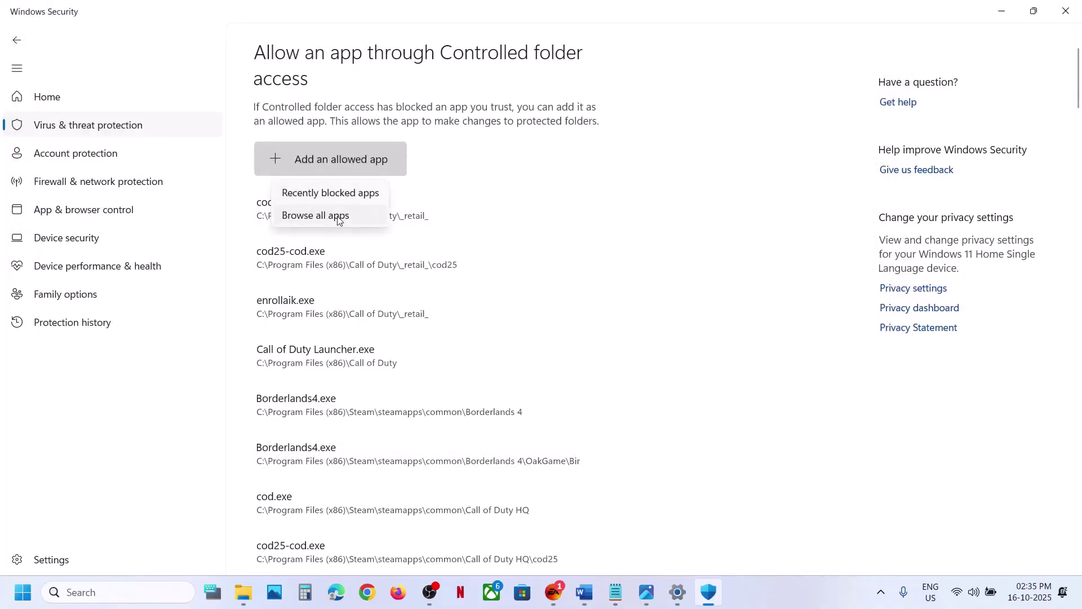
pyautogui.click(338, 216)
pyautogui.click(265, 321)
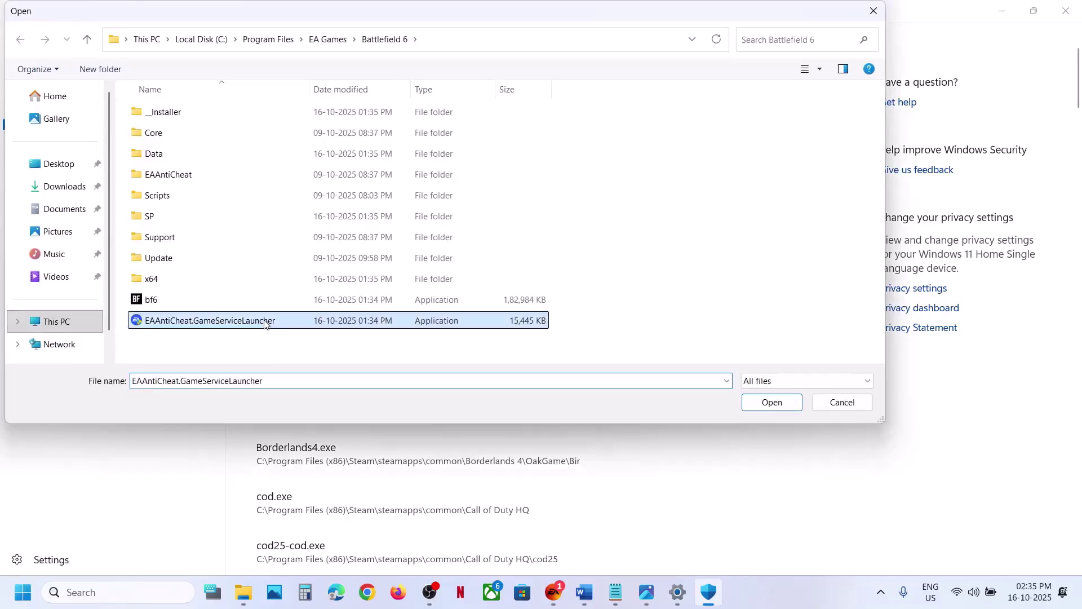
pyautogui.click(772, 401)
# Step: Allow the bf6 application from Battlefield 6's SP subfolder through Controlled folder access
pyautogui.click(358, 163)
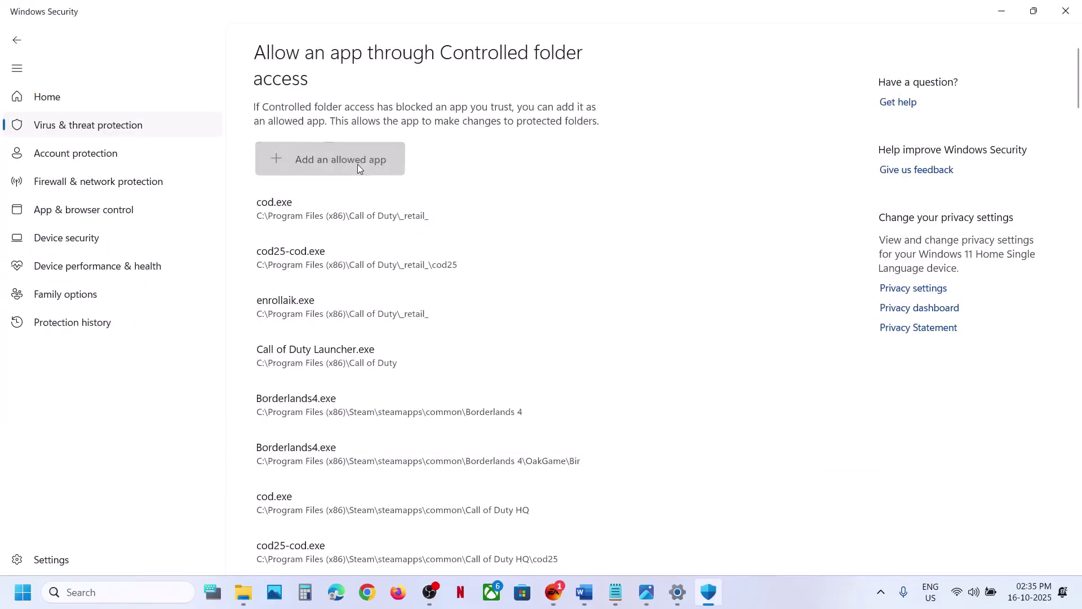
pyautogui.click(341, 215)
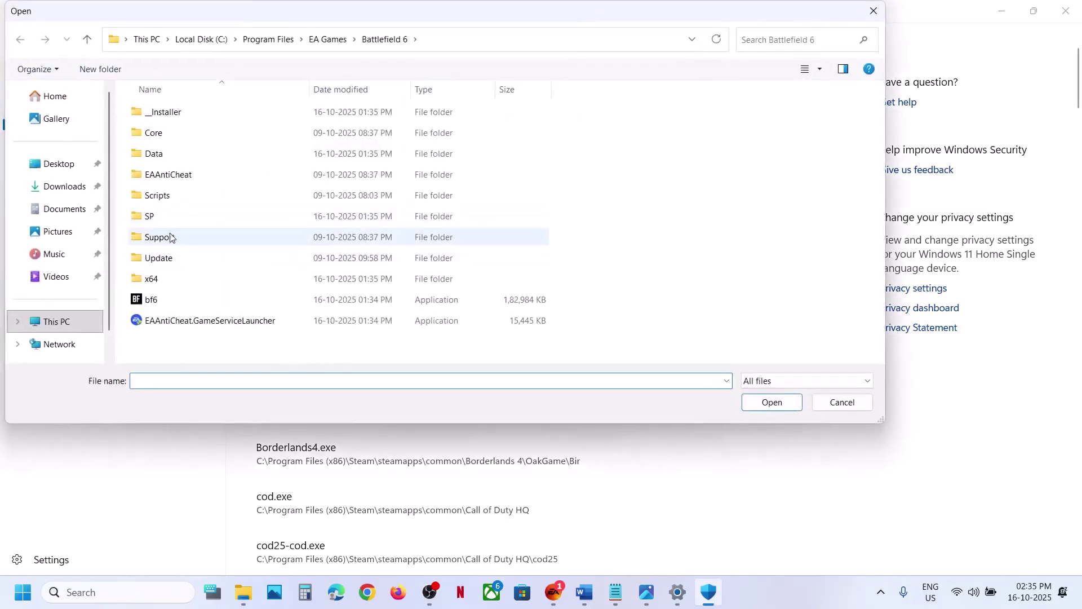
pyautogui.doubleClick(161, 218)
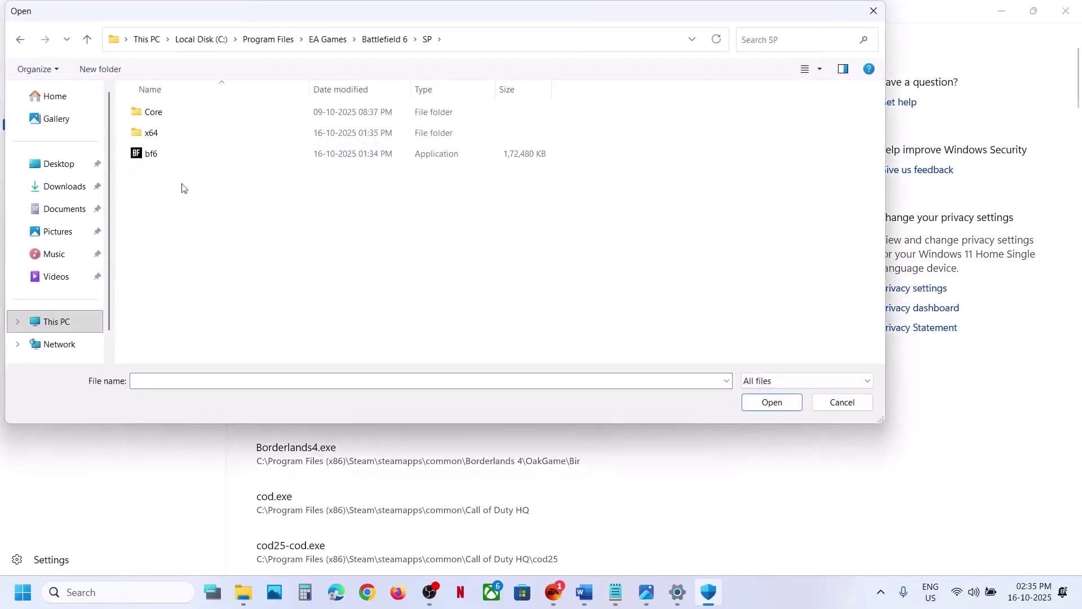
pyautogui.click(155, 154)
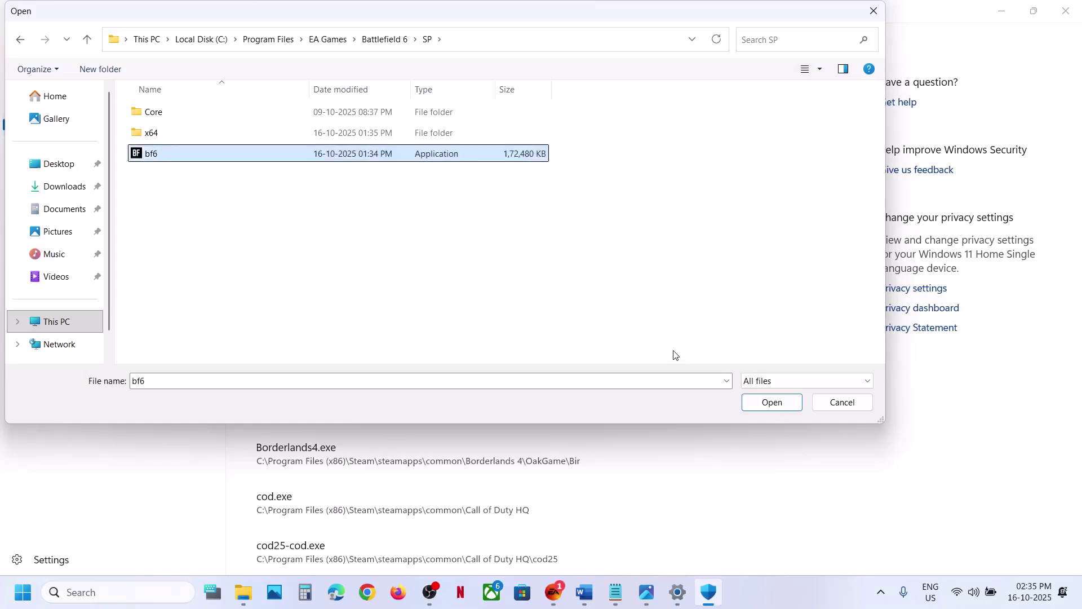
pyautogui.click(771, 403)
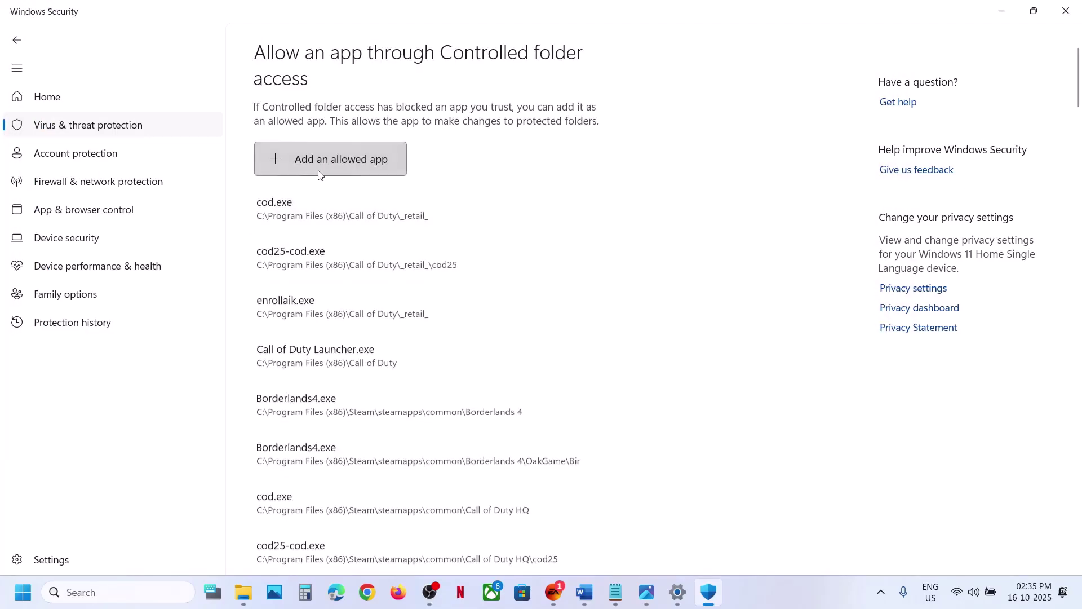
# Step: Allow EAAntiCheat.Installer from Battlefield 6's EAAntiCheat subfolder through Controlled folder access
pyautogui.click(318, 169)
pyautogui.click(316, 214)
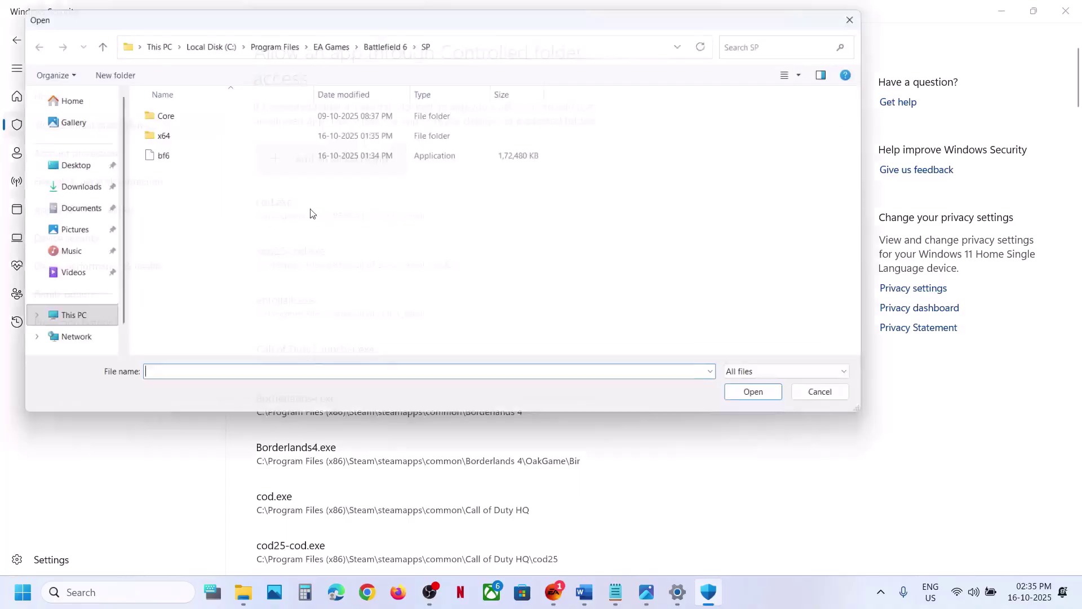
pyautogui.doubleClick(156, 135)
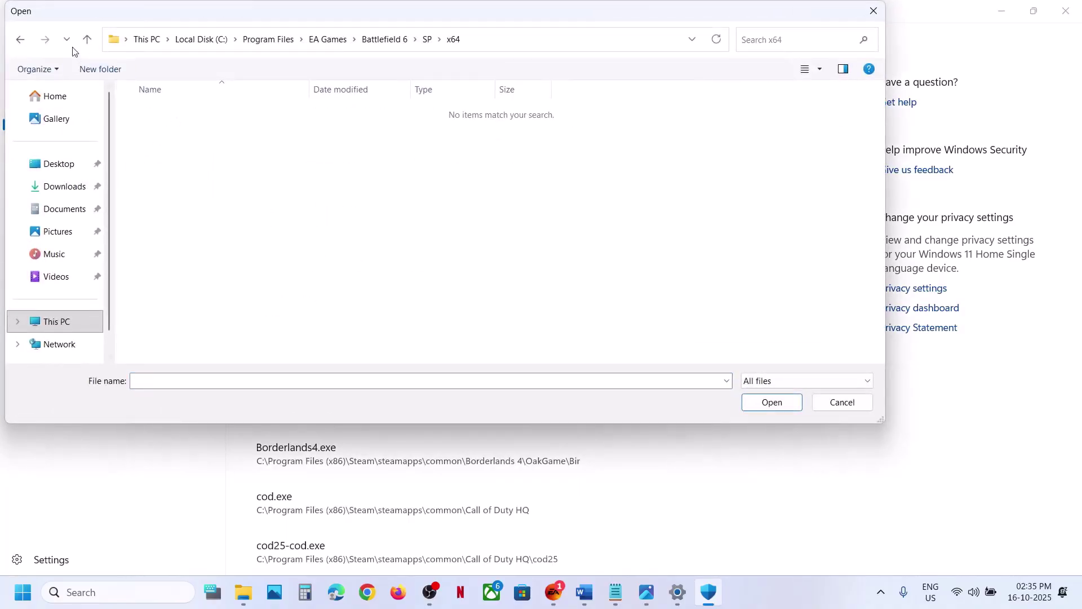
pyautogui.click(87, 39)
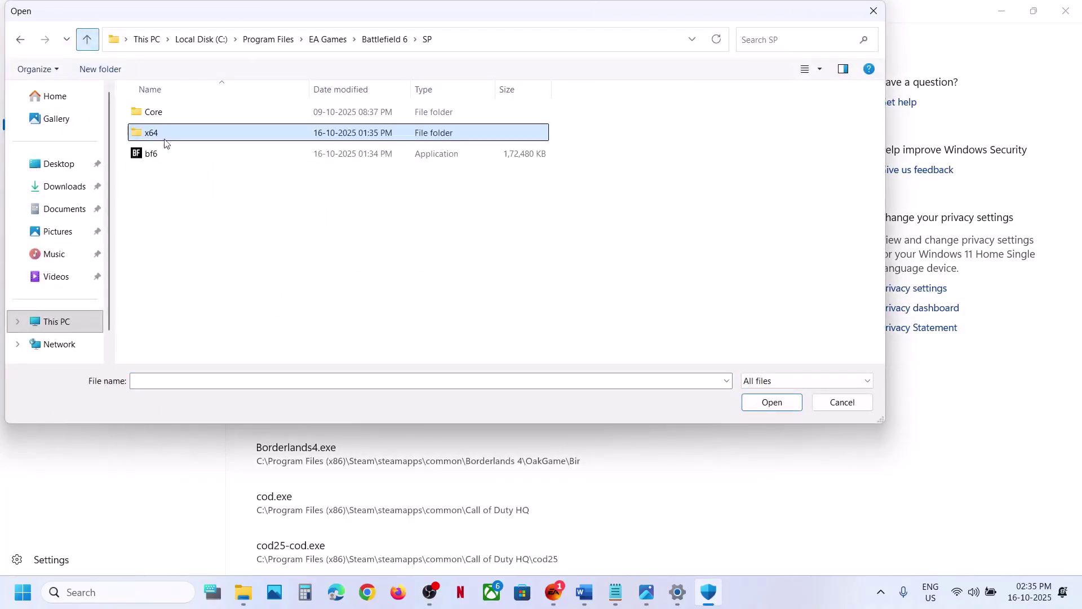
pyautogui.click(87, 38)
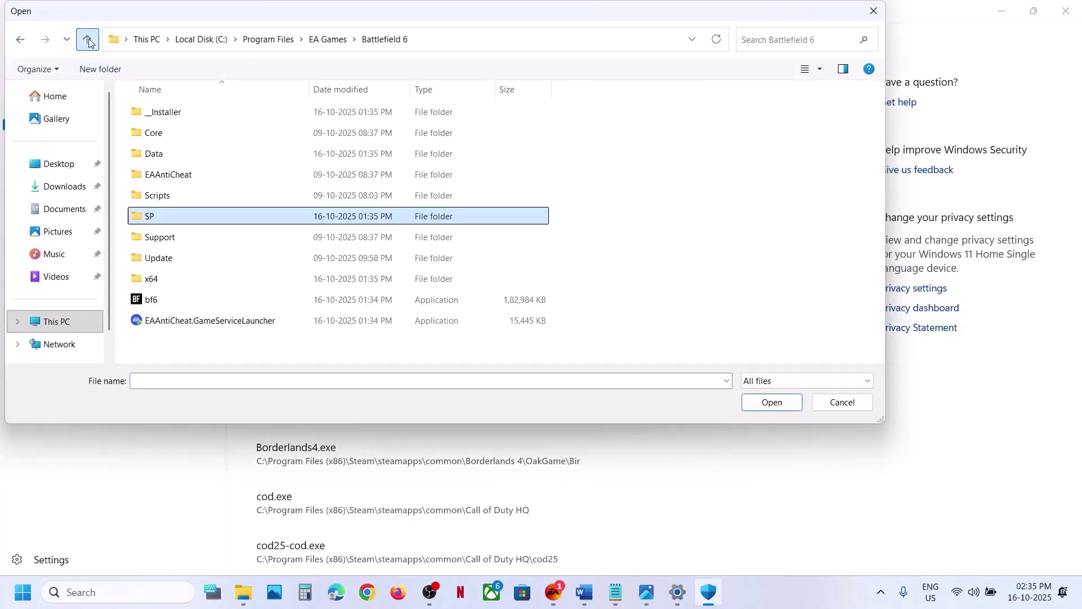
pyautogui.doubleClick(175, 177)
pyautogui.click(189, 116)
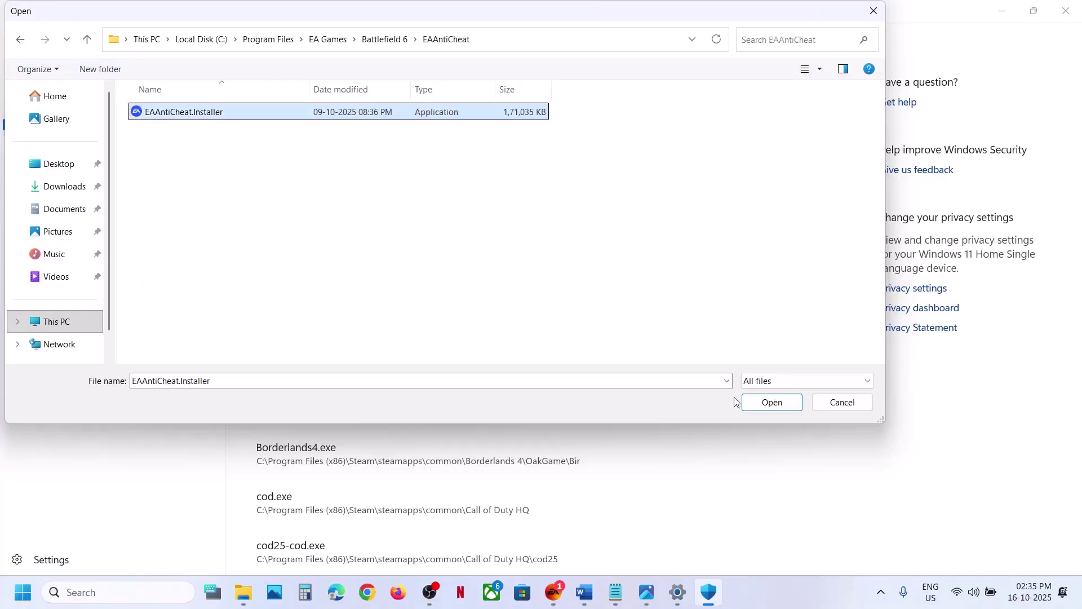
pyautogui.click(762, 404)
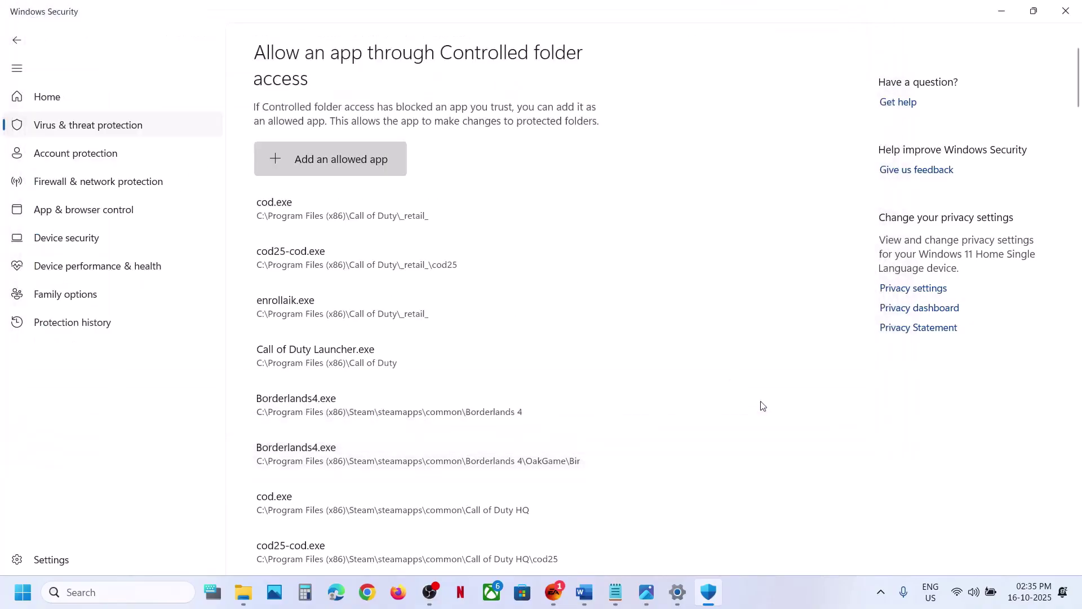
# Step: Open Windows Defender Firewall's allowed apps list from Control Panel's System and Security section and unlock it for changes
pyautogui.click(142, 591)
pyautogui.write('control')
pyautogui.press('Return')
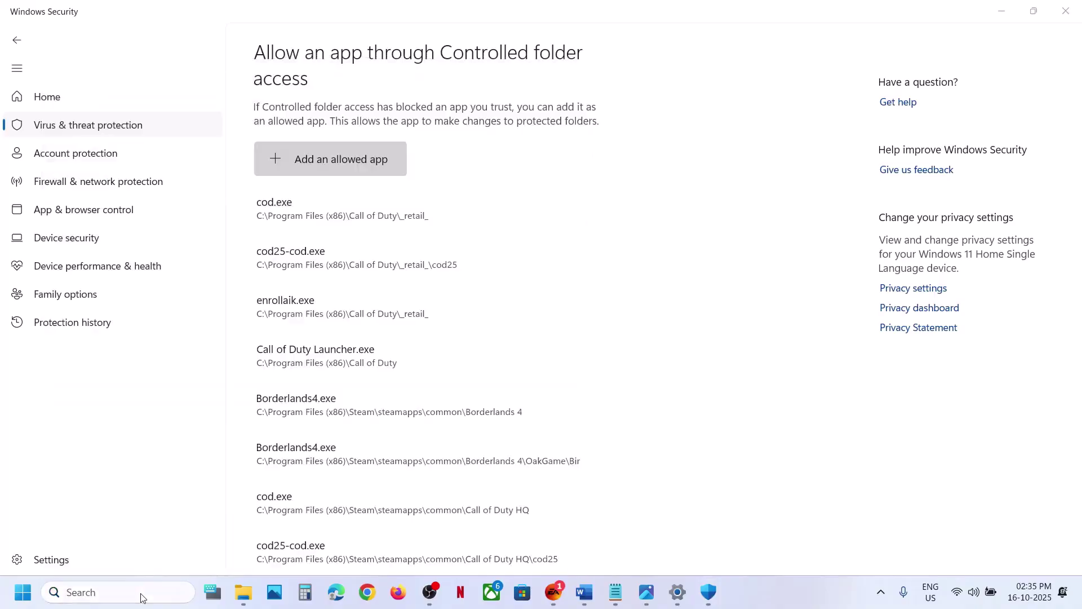
pyautogui.click(399, 111)
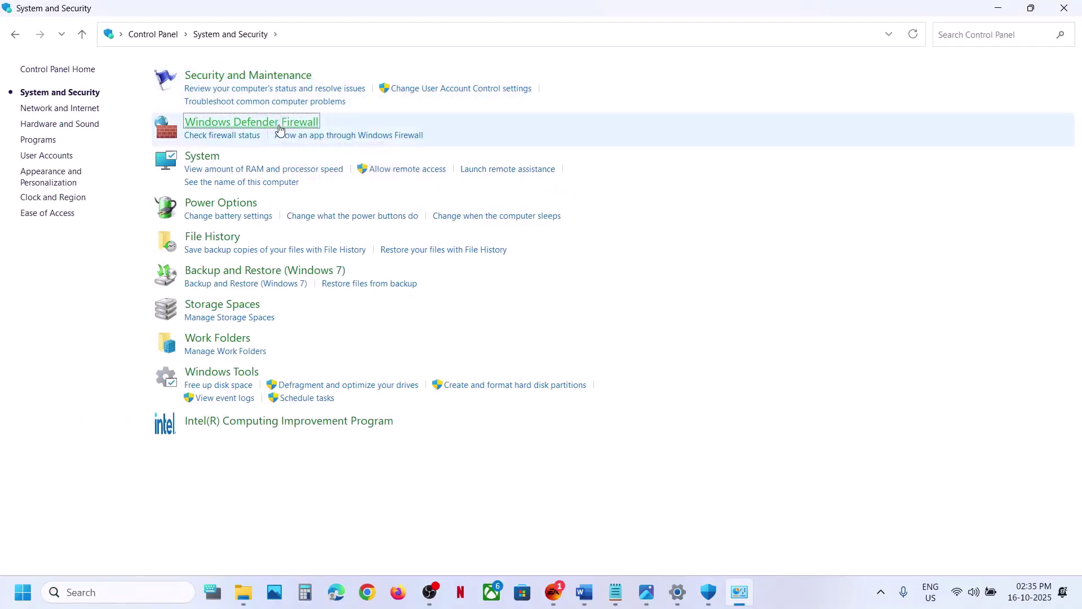
pyautogui.click(279, 125)
pyautogui.click(70, 102)
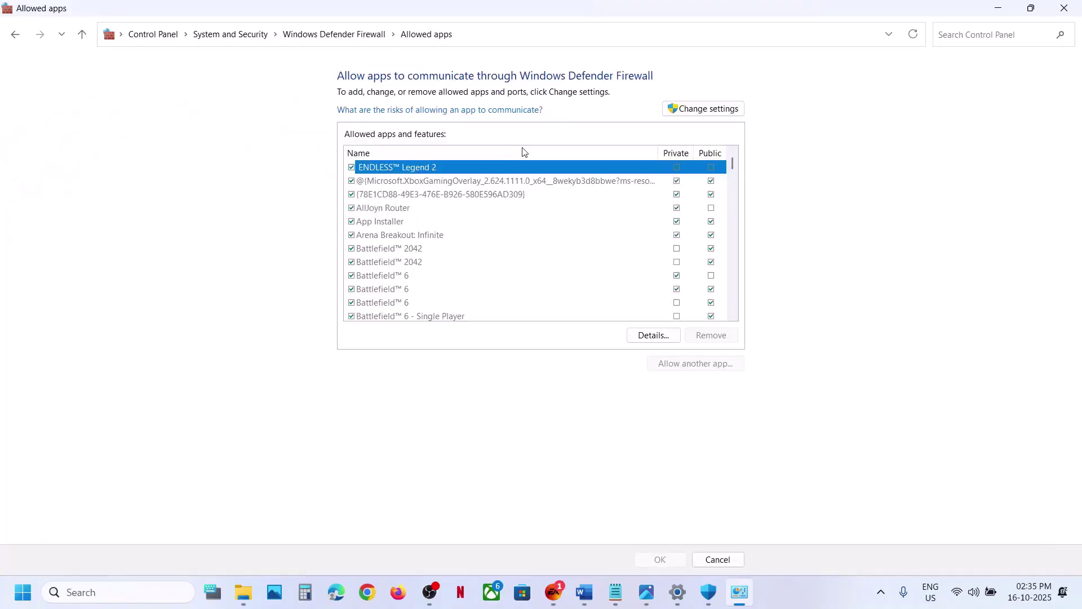
pyautogui.click(692, 107)
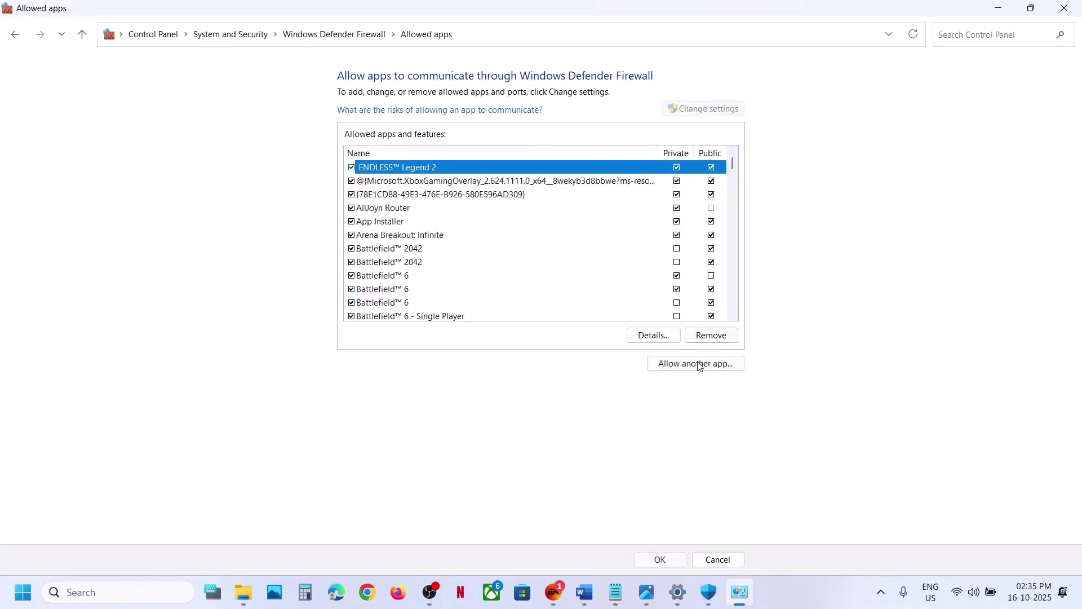
# Step: Try to add bf6 from the Battlefield 6 folder to the firewall's allowed apps, and allow the Battlefield 6 entries on private and public networks
pyautogui.click(696, 363)
pyautogui.click(636, 362)
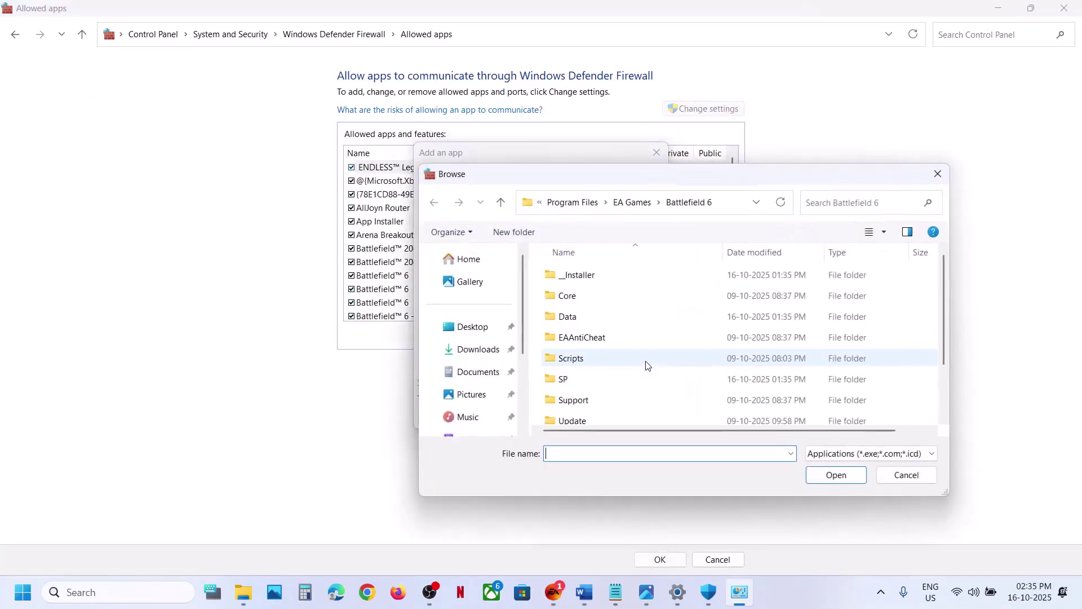
pyautogui.scroll(-3, 635, 319)
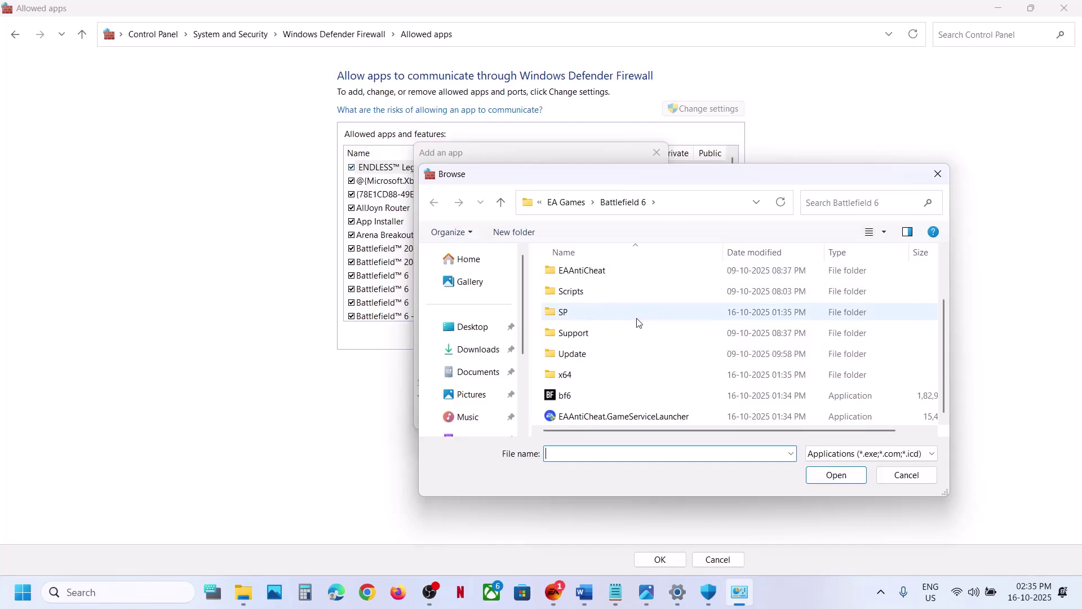
pyautogui.doubleClick(580, 395)
pyautogui.click(586, 417)
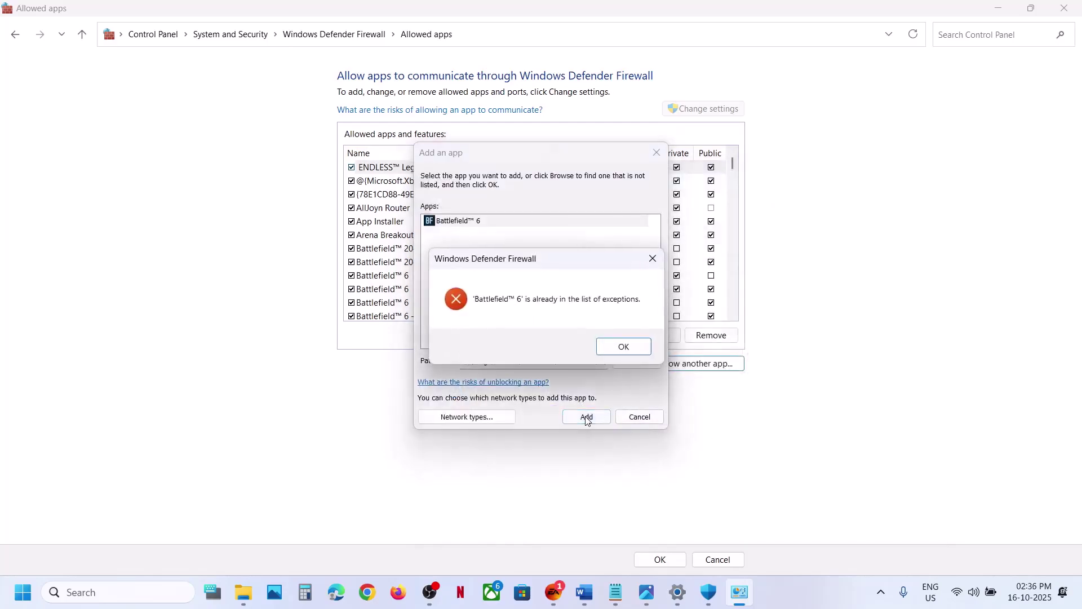
pyautogui.click(637, 347)
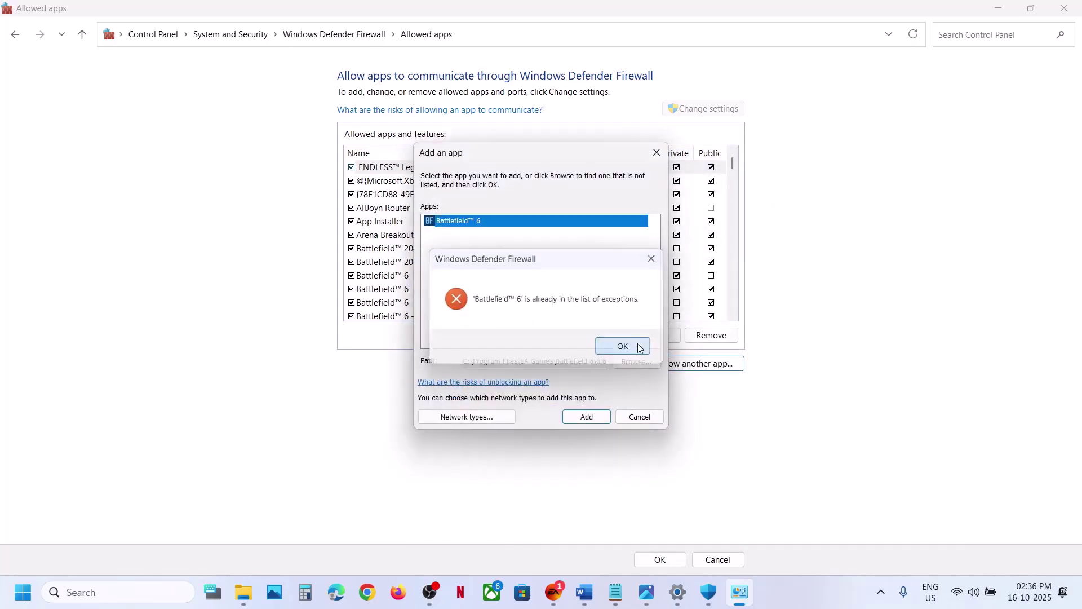
pyautogui.click(638, 416)
pyautogui.click(406, 278)
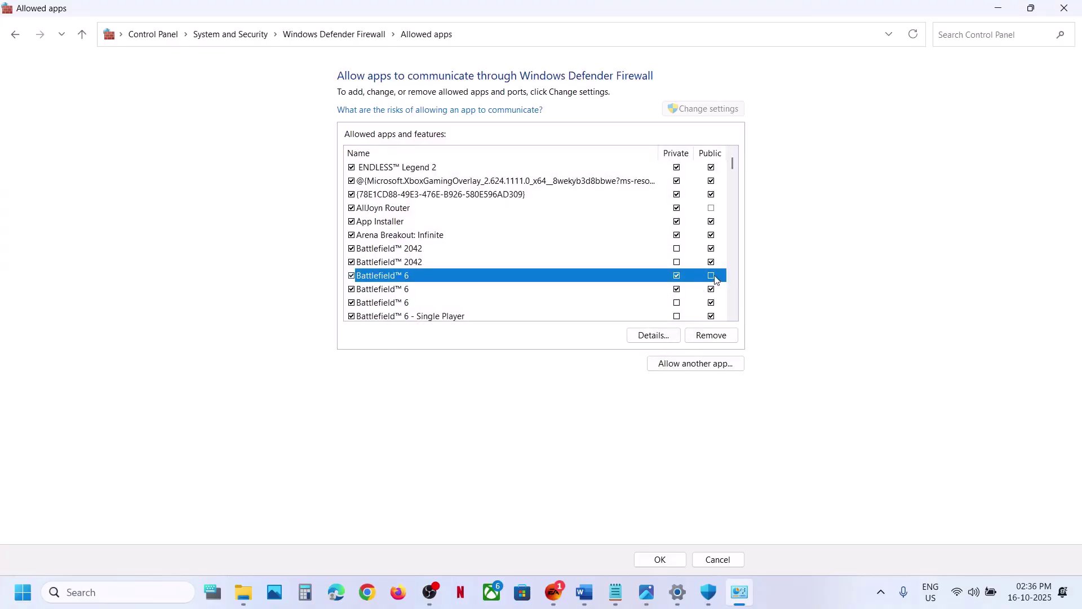
pyautogui.click(682, 304)
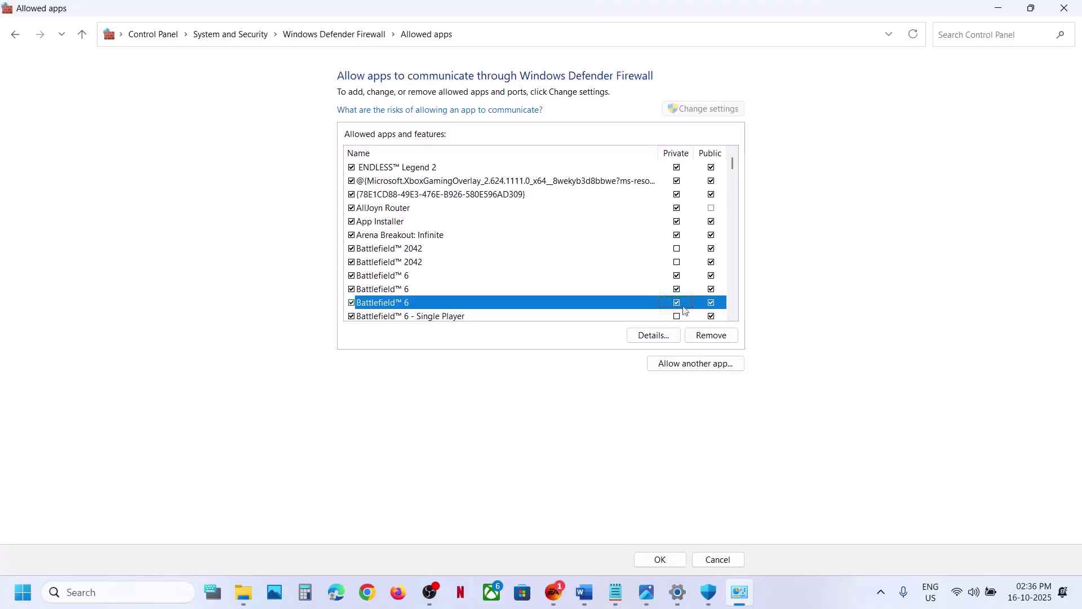
# Step: Try to add EAAntiCheat.GameServiceLauncher from the Battlefield 6 folder to the firewall's allowed apps, and check the EA Javelin Anticheat entries
pyautogui.click(692, 367)
pyautogui.click(626, 361)
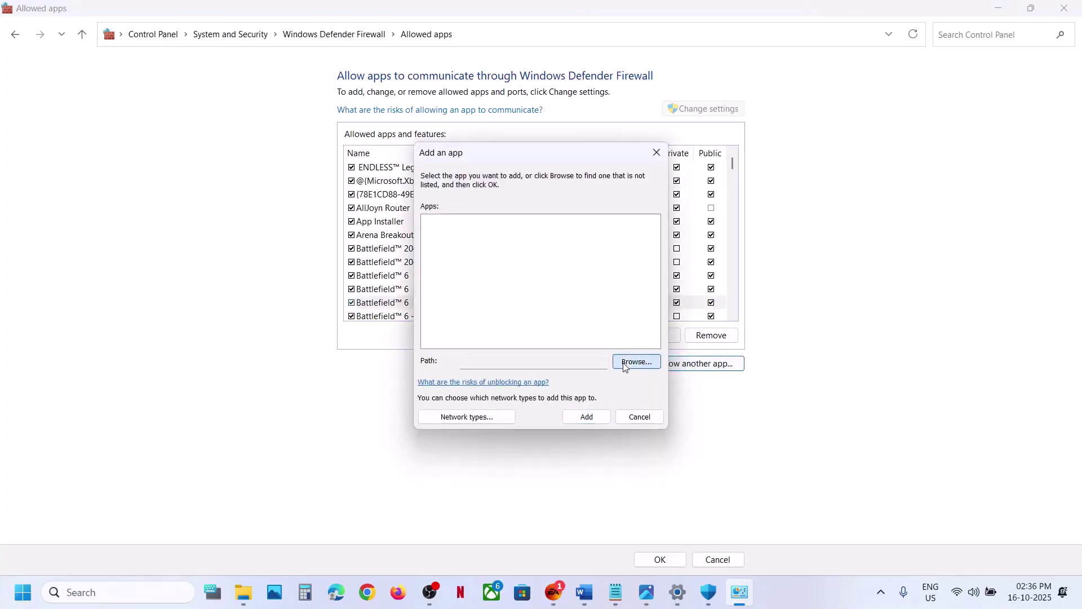
pyautogui.doubleClick(572, 386)
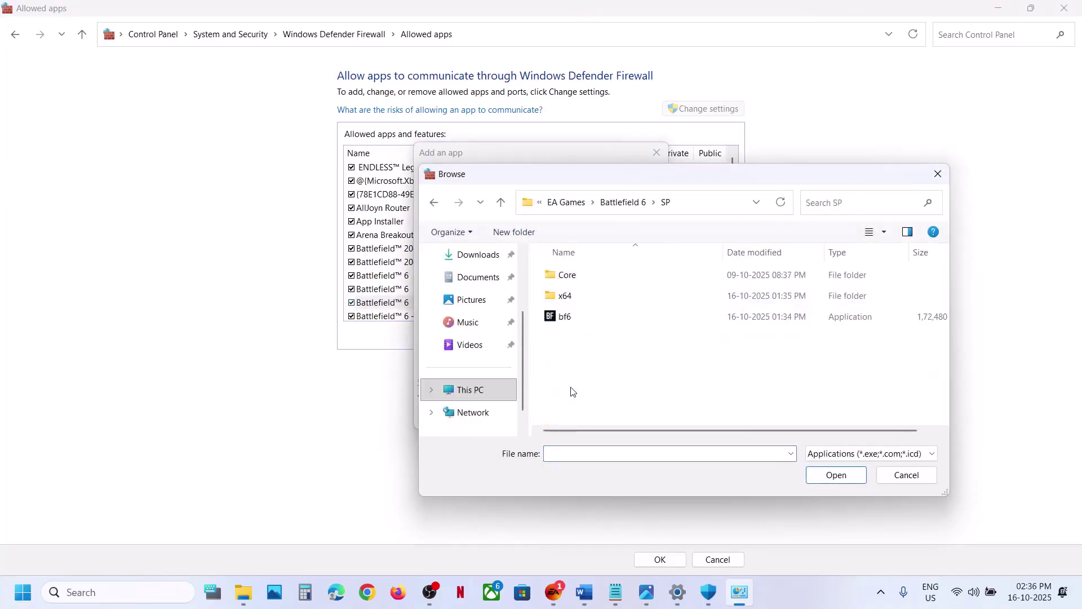
pyautogui.click(500, 202)
pyautogui.scroll(-2, 580, 329)
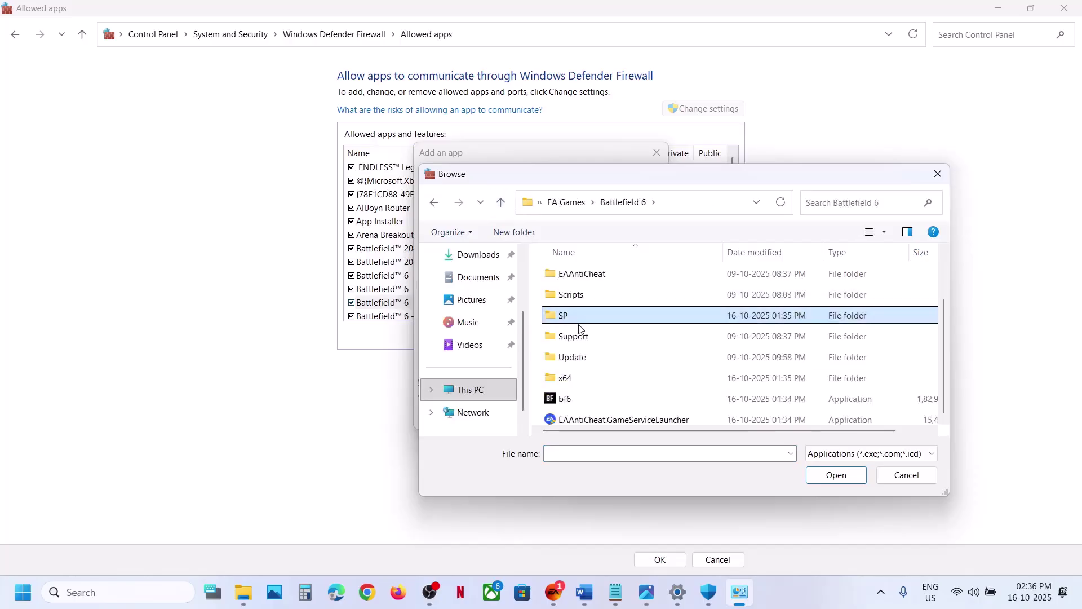
pyautogui.click(577, 417)
pyautogui.click(831, 475)
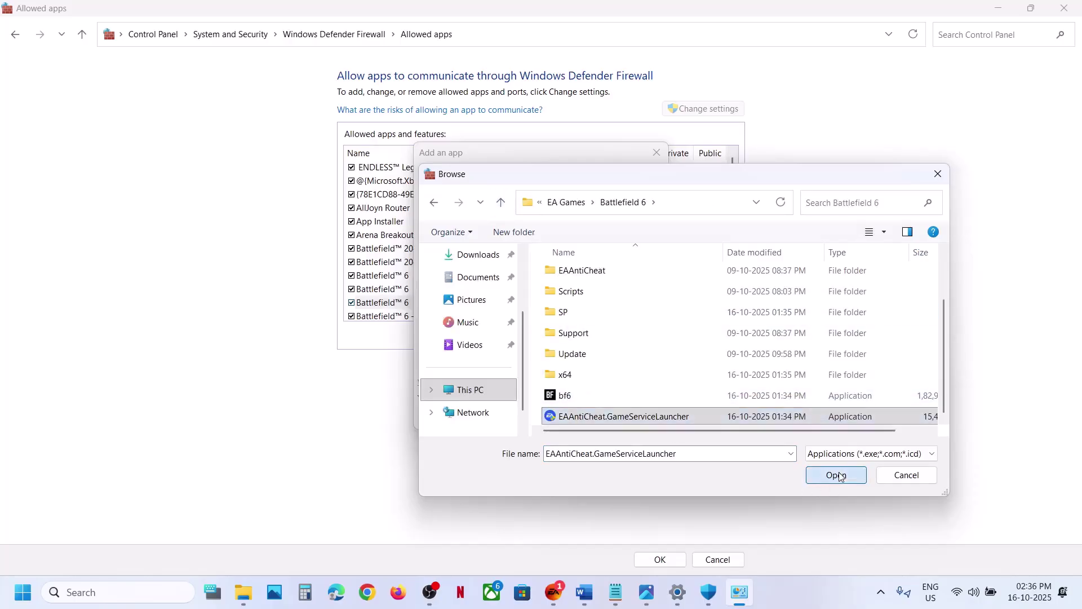
pyautogui.click(601, 419)
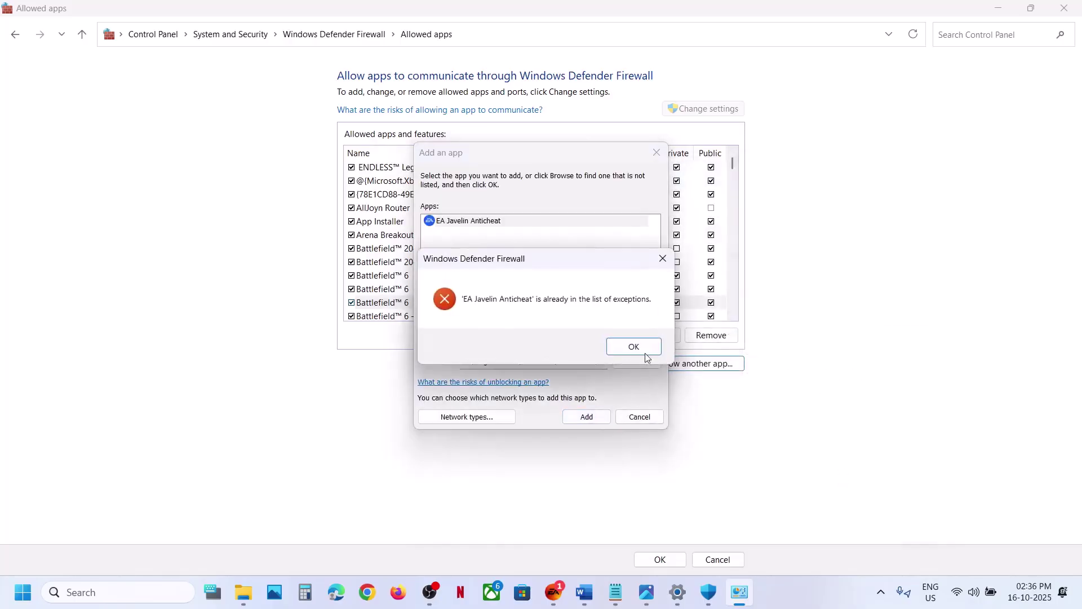
pyautogui.click(640, 348)
pyautogui.click(658, 154)
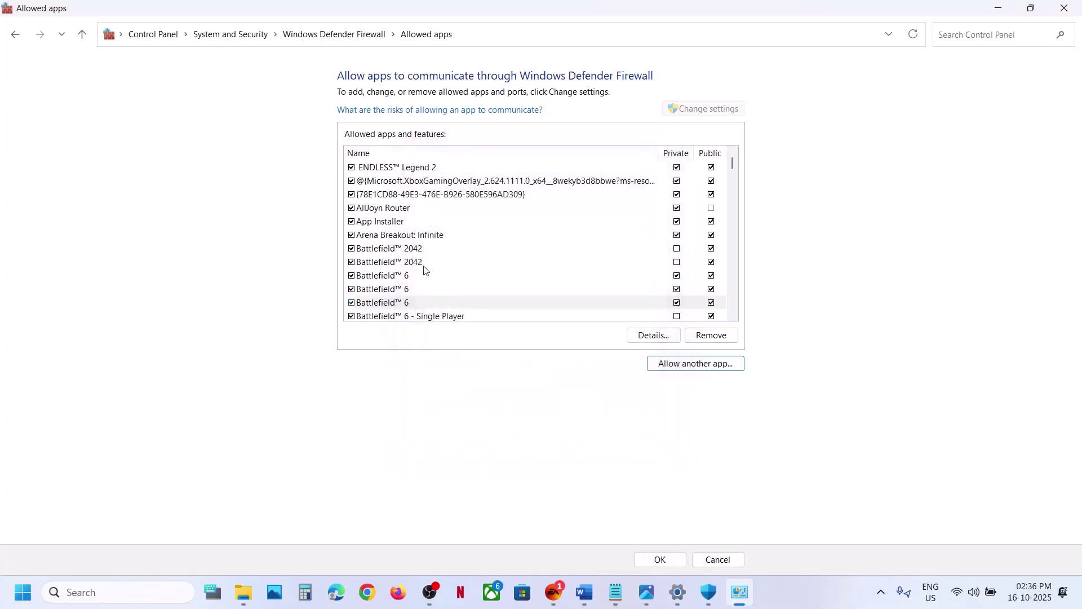
pyautogui.press('e')
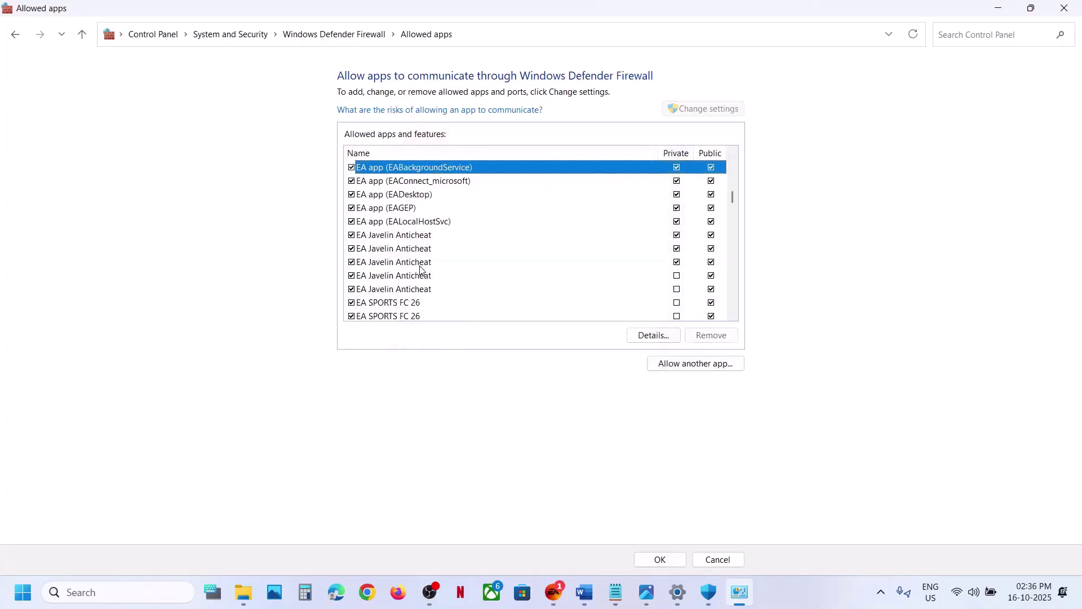
pyautogui.click(423, 236)
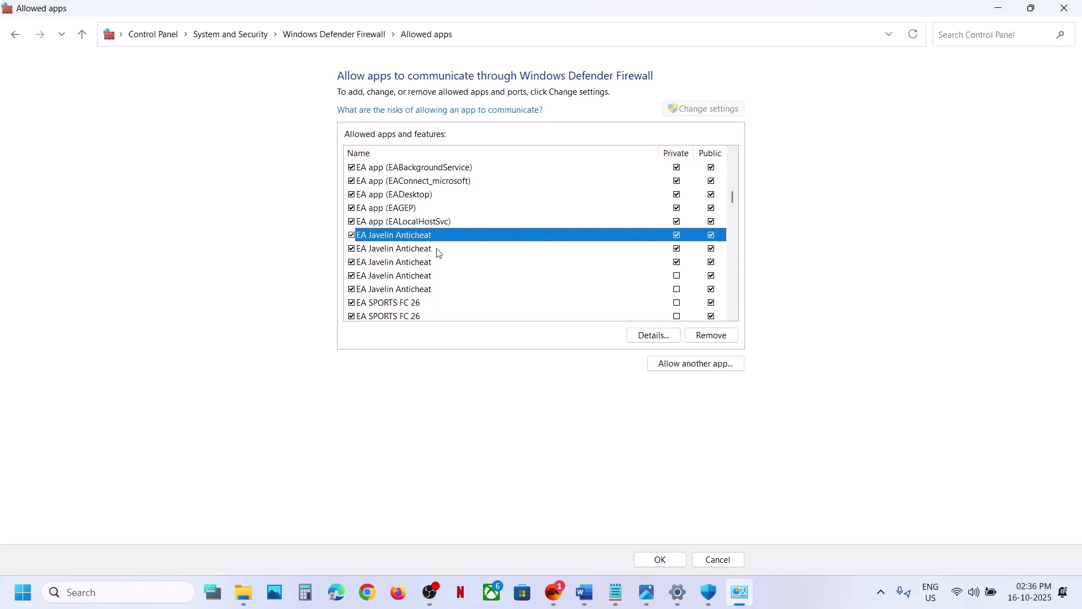
# Step: Try to add the bf6 application from Battlefield 6's SP subfolder to the firewall's allowed apps
pyautogui.click(698, 367)
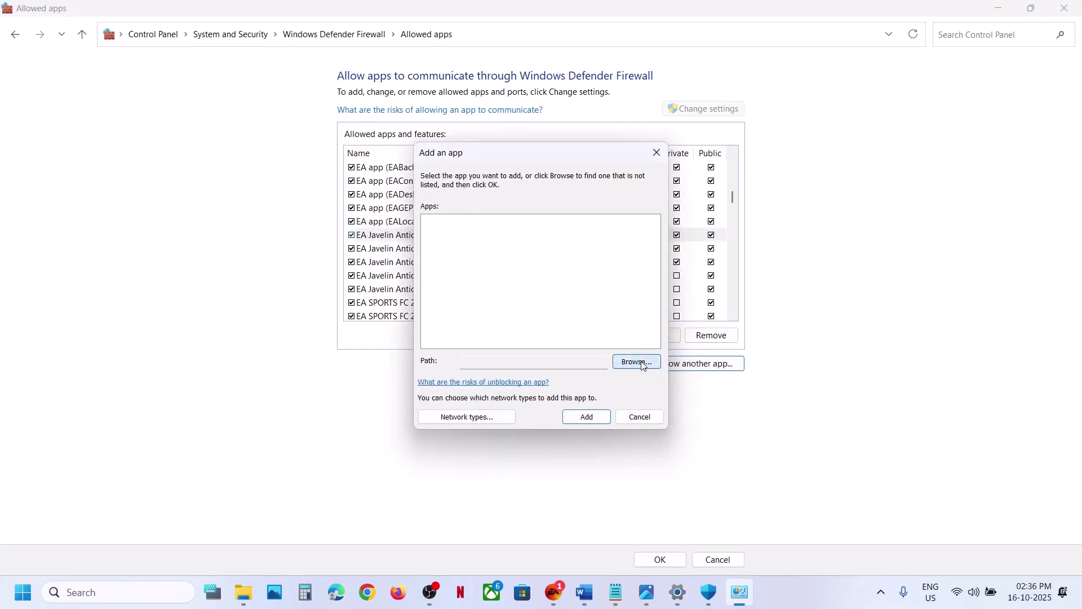
pyautogui.click(642, 365)
pyautogui.doubleClick(580, 380)
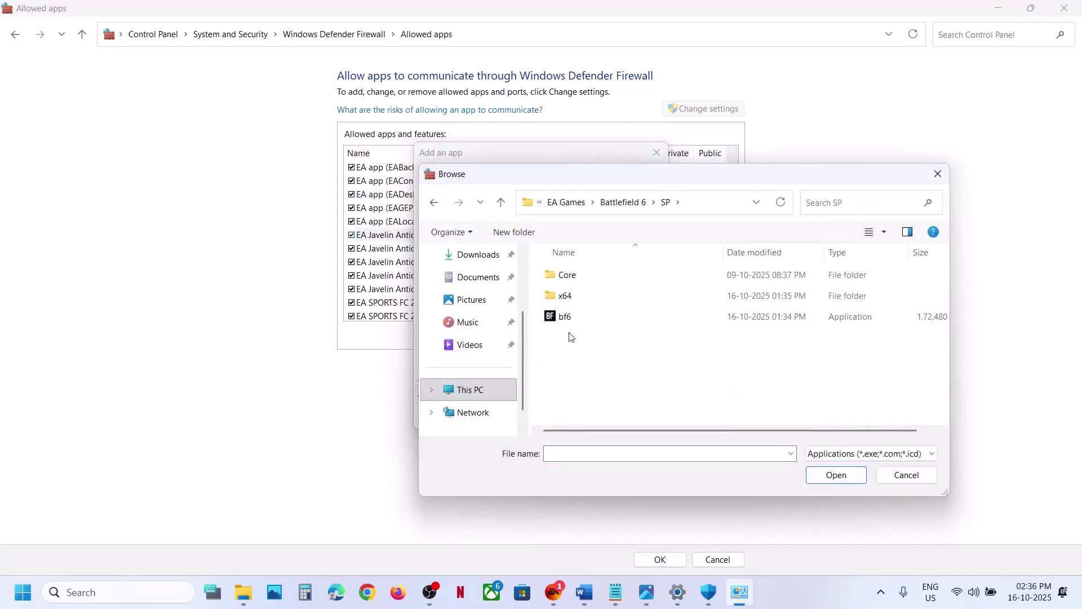
pyautogui.doubleClick(565, 317)
pyautogui.click(593, 416)
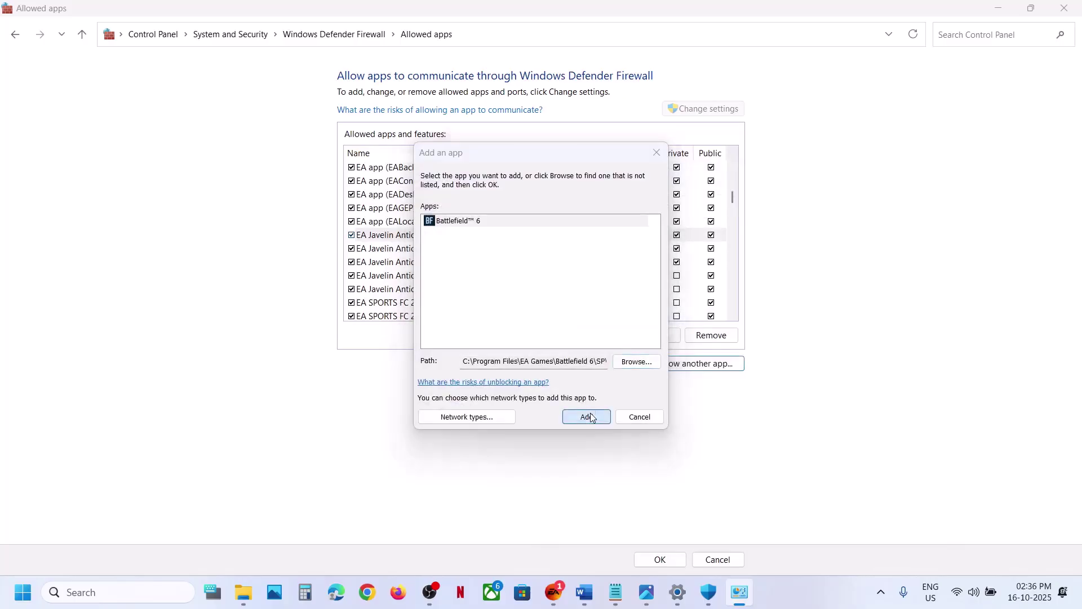
pyautogui.click(624, 347)
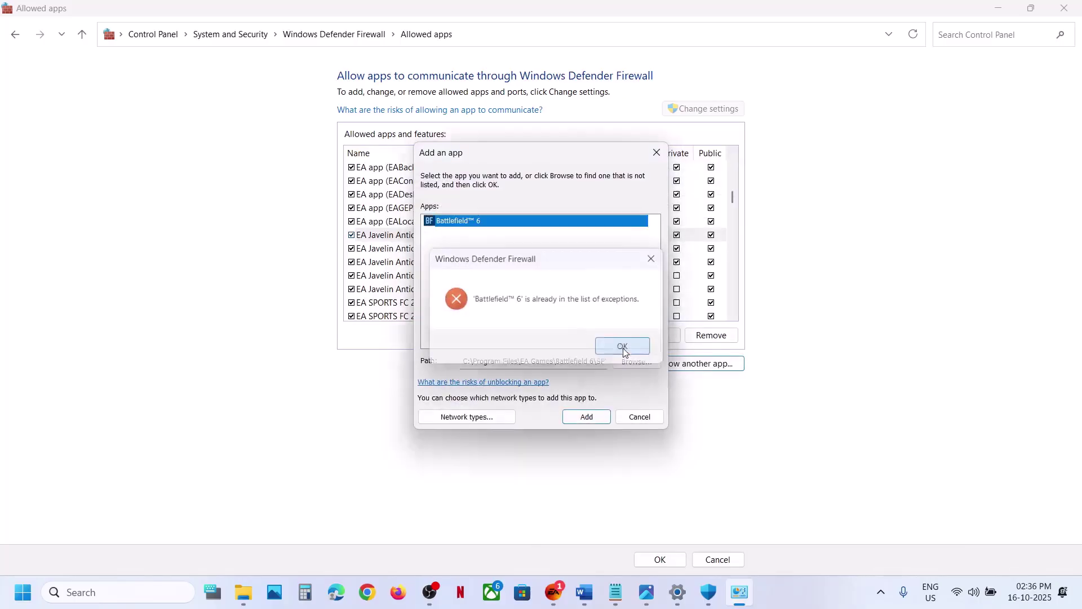
pyautogui.click(657, 153)
# Step: Find the Battlefield 6 - Single Player entry in the firewall's allowed apps and allow it on private networks
pyautogui.click(416, 302)
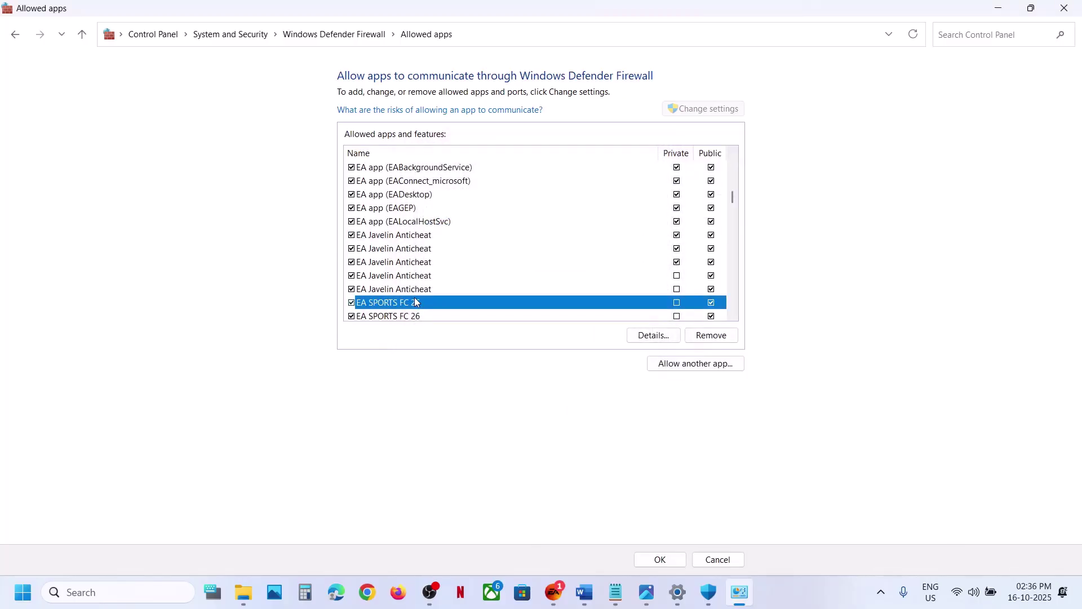
pyautogui.press('n')
pyautogui.press('b')
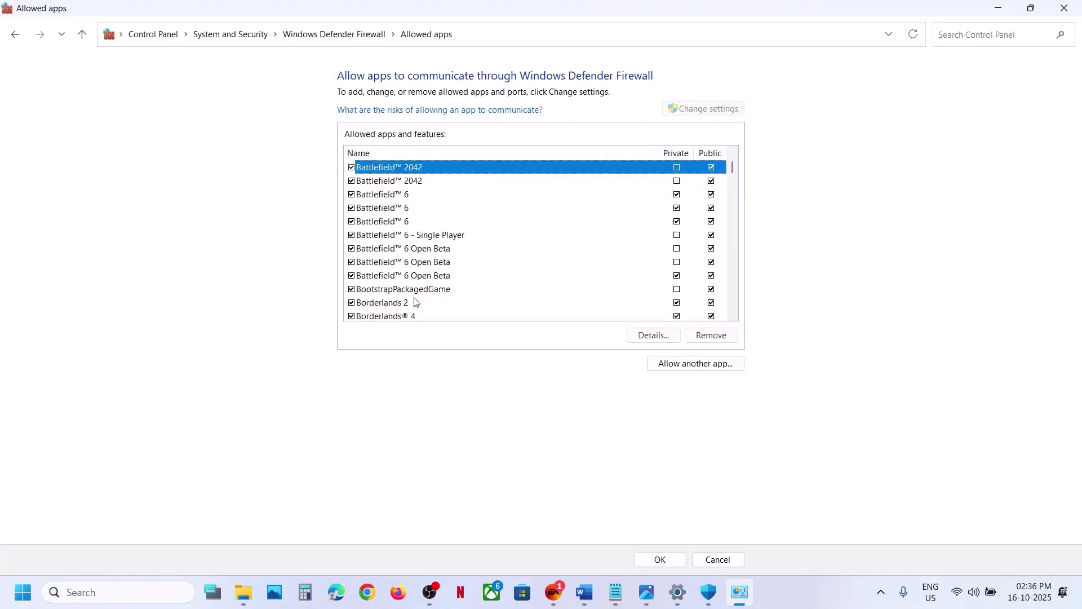
pyautogui.click(678, 237)
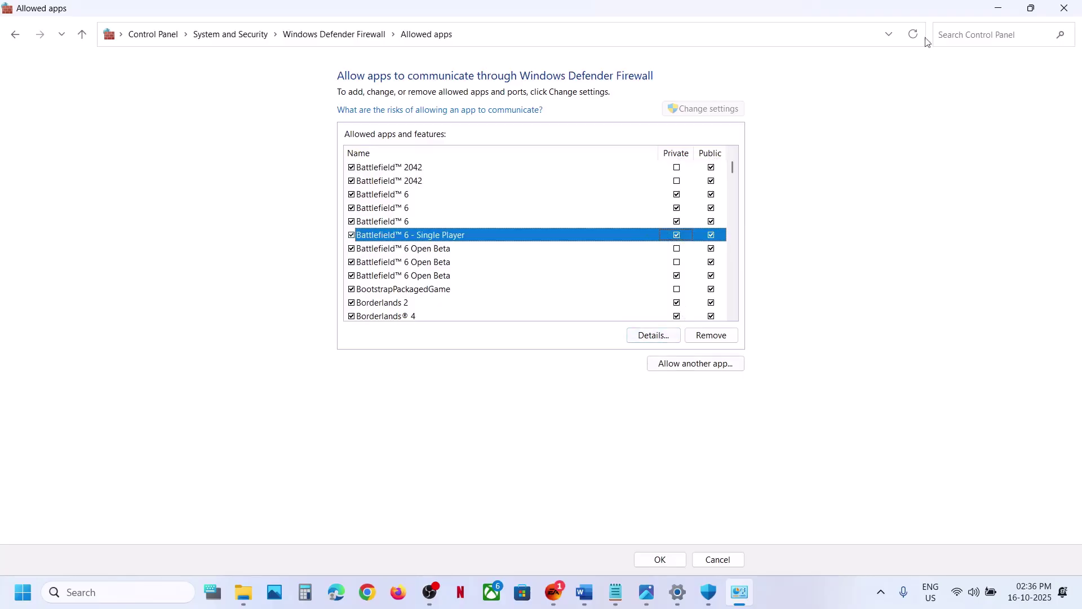
# Step: Close the firewall, Windows Security and Settings windows, and highlight the antivirus program names in Step 10 of the Word notes
pyautogui.click(1073, 10)
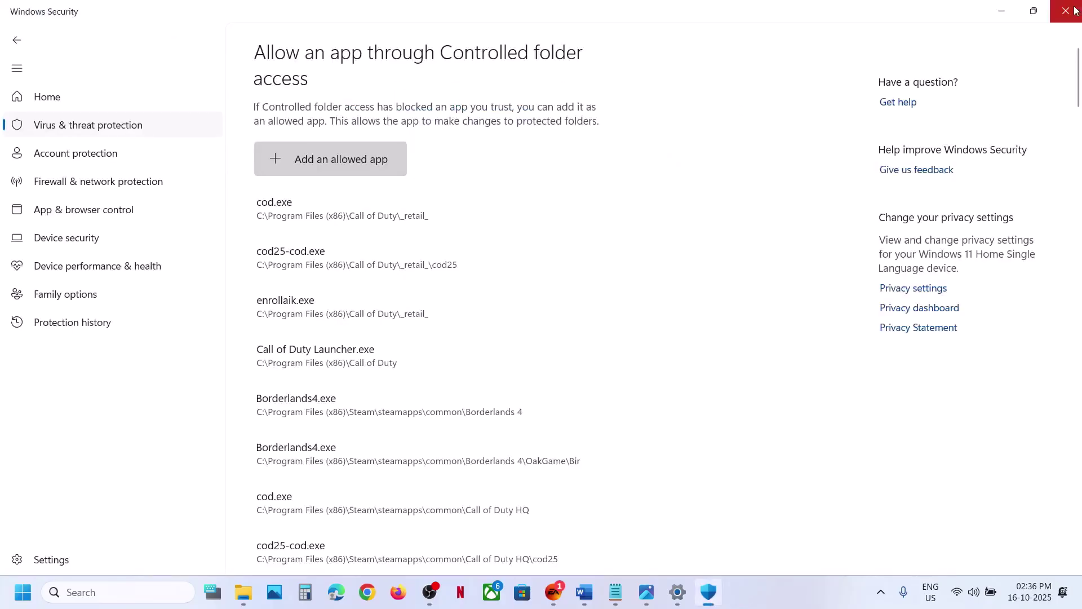
pyautogui.click(1075, 10)
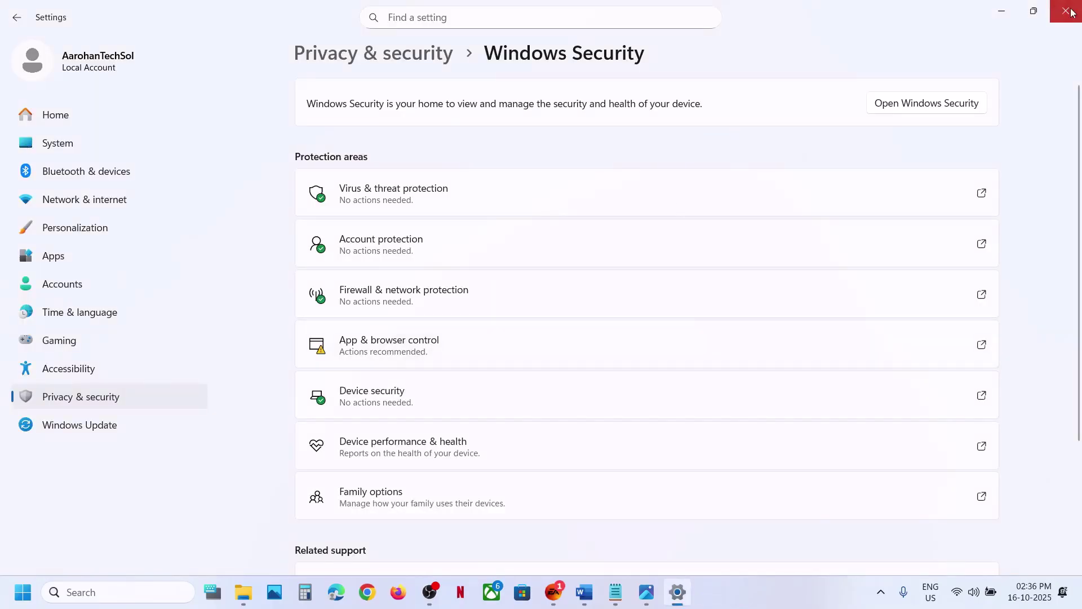
pyautogui.click(1073, 12)
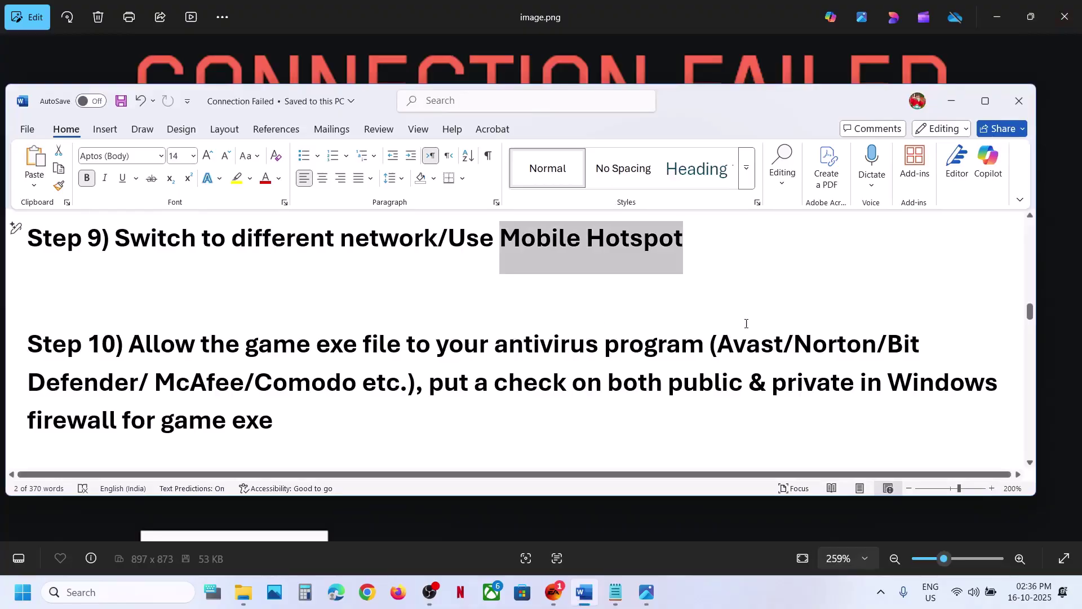
pyautogui.moveTo(714, 340); pyautogui.dragTo(392, 397)
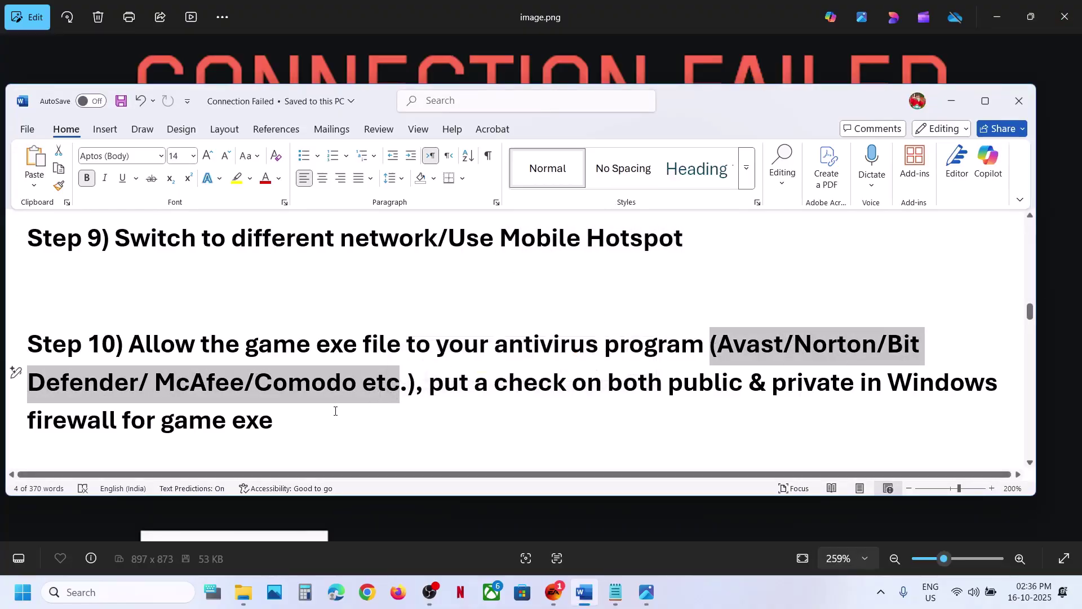
# Step: Highlight the instructions to turn the VPN off or on and close it in Step 11 of the notes
pyautogui.scroll(-3, 335, 411)
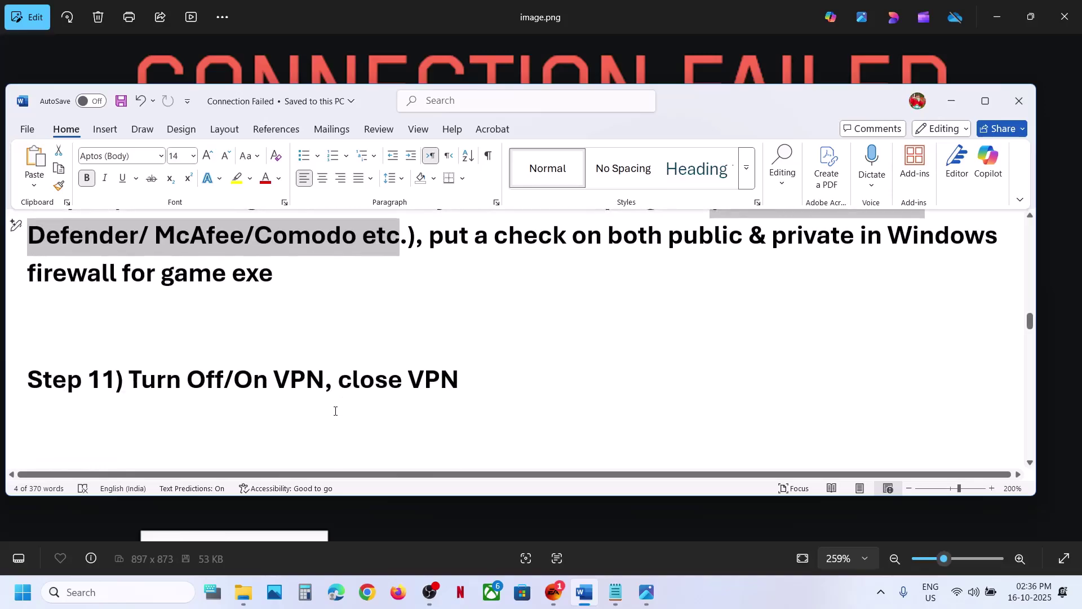
pyautogui.moveTo(157, 388); pyautogui.dragTo(338, 383)
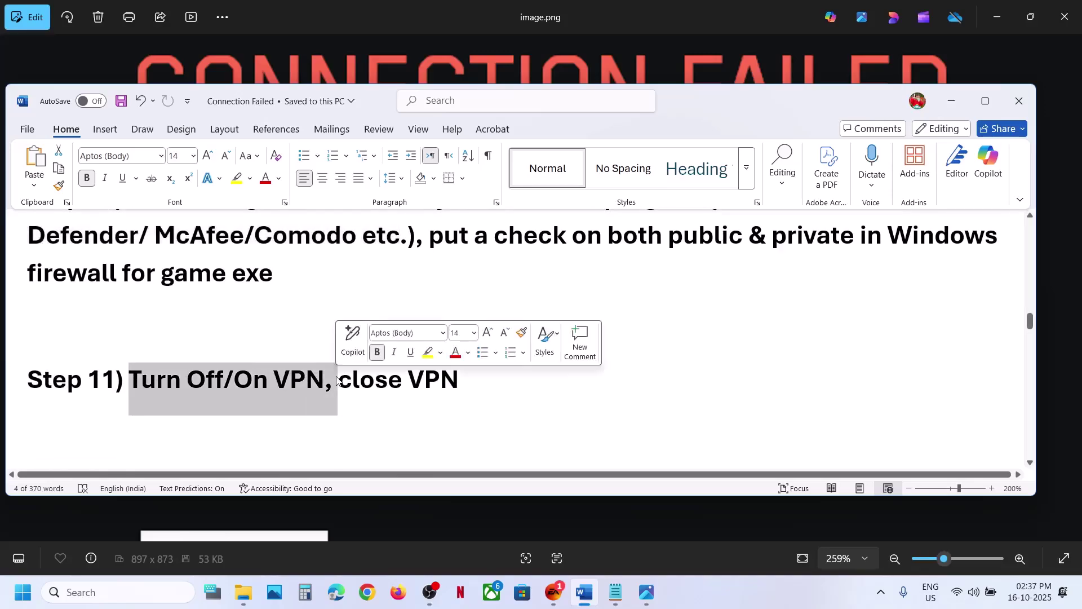
pyautogui.click(336, 381)
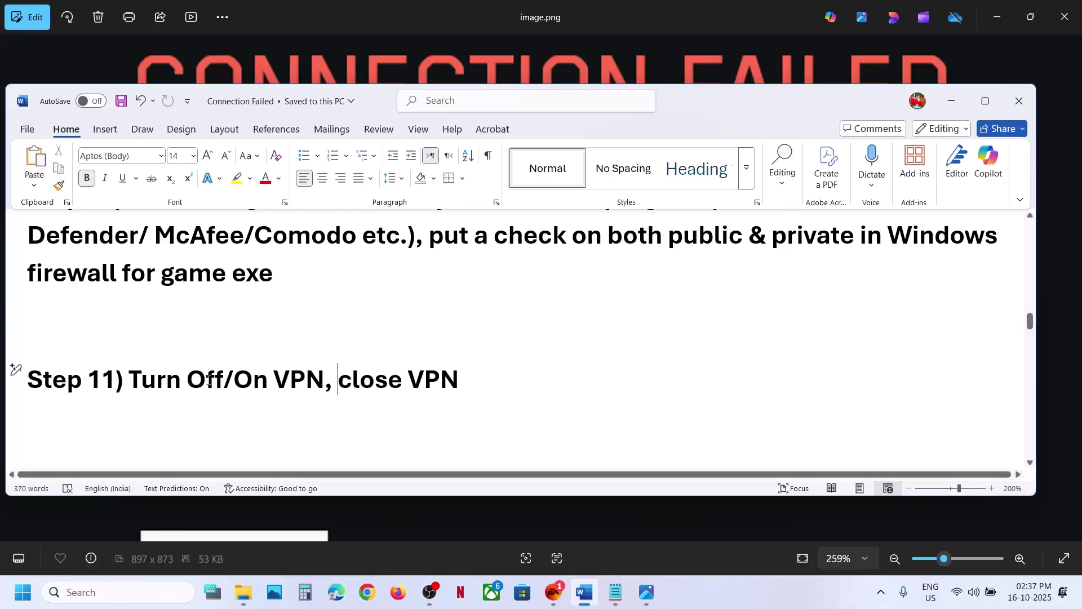
pyautogui.moveTo(195, 378); pyautogui.dragTo(135, 379)
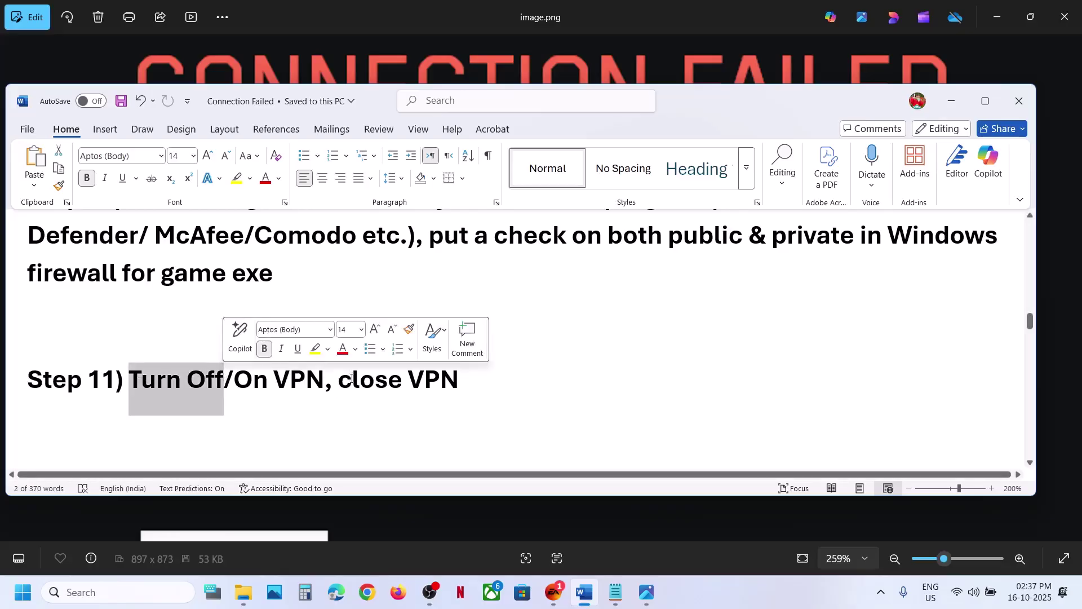
pyautogui.moveTo(351, 379); pyautogui.dragTo(490, 379)
pyautogui.click(268, 350)
# Step: Highlight the Step 12 advice about opening the EA App before launching the game, and open the EA app
pyautogui.scroll(-3, 269, 350)
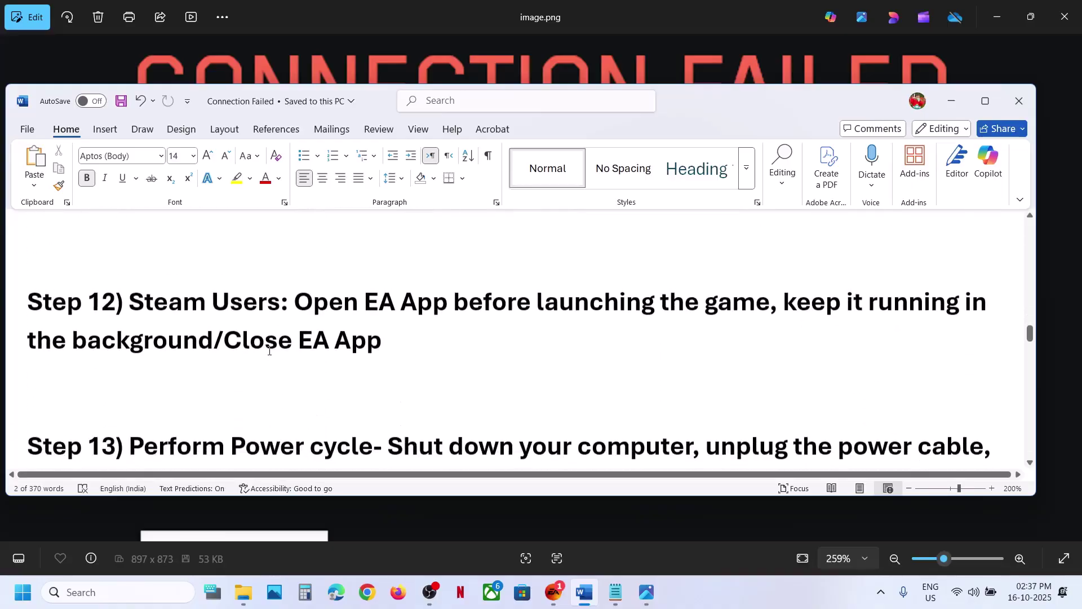
pyautogui.scroll(2, 269, 351)
pyautogui.moveTo(295, 354); pyautogui.dragTo(704, 343)
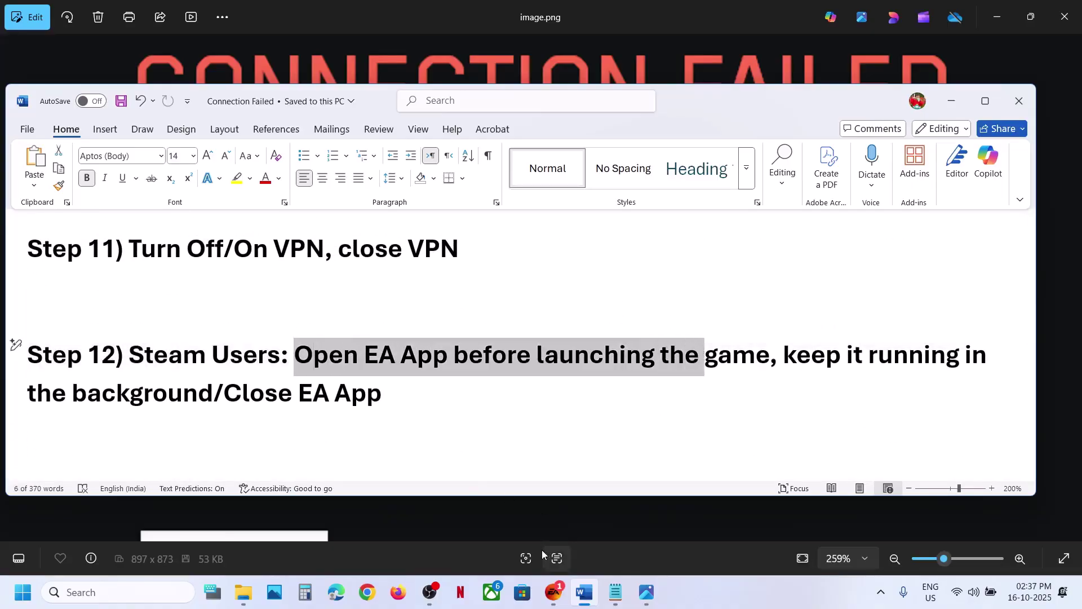
pyautogui.click(107, 584)
pyautogui.write('ea')
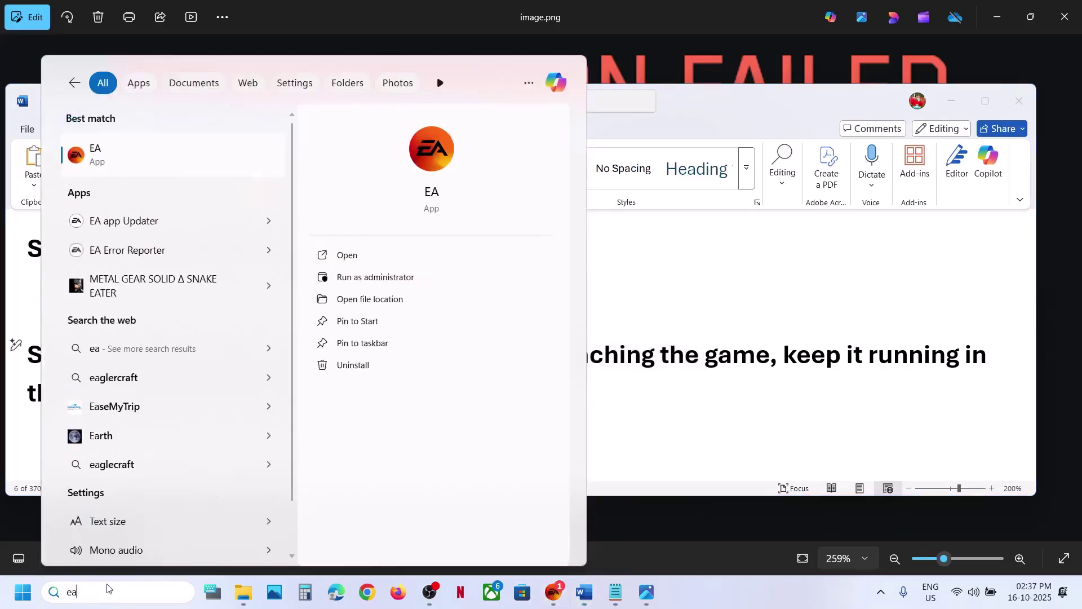
pyautogui.press('Return')
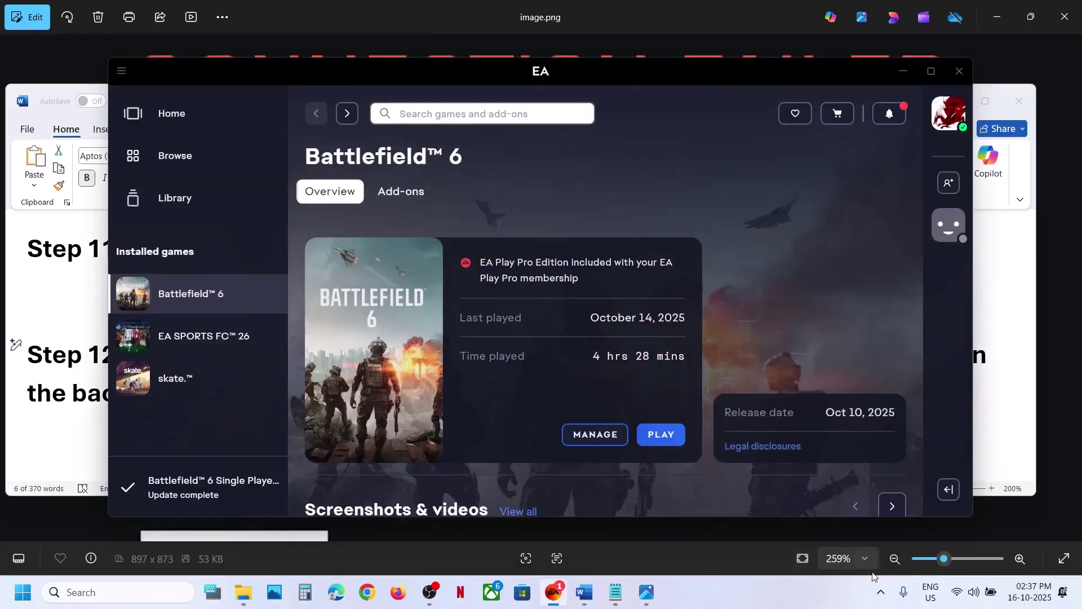
# Step: Quit the EA app completely from the system tray and launch it again
pyautogui.click(880, 592)
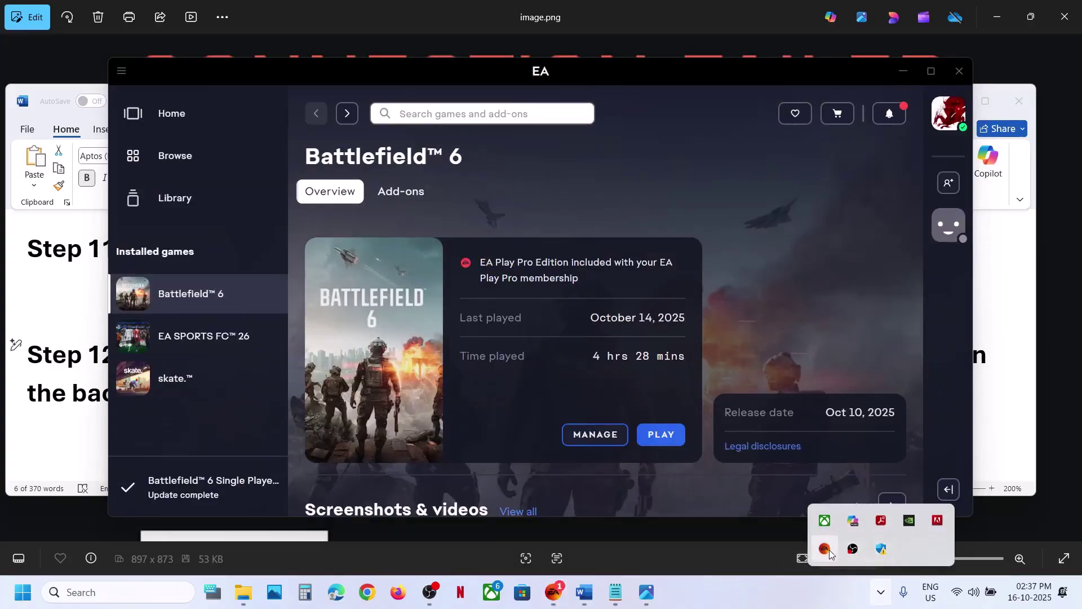
pyautogui.rightClick(829, 553)
pyautogui.click(864, 574)
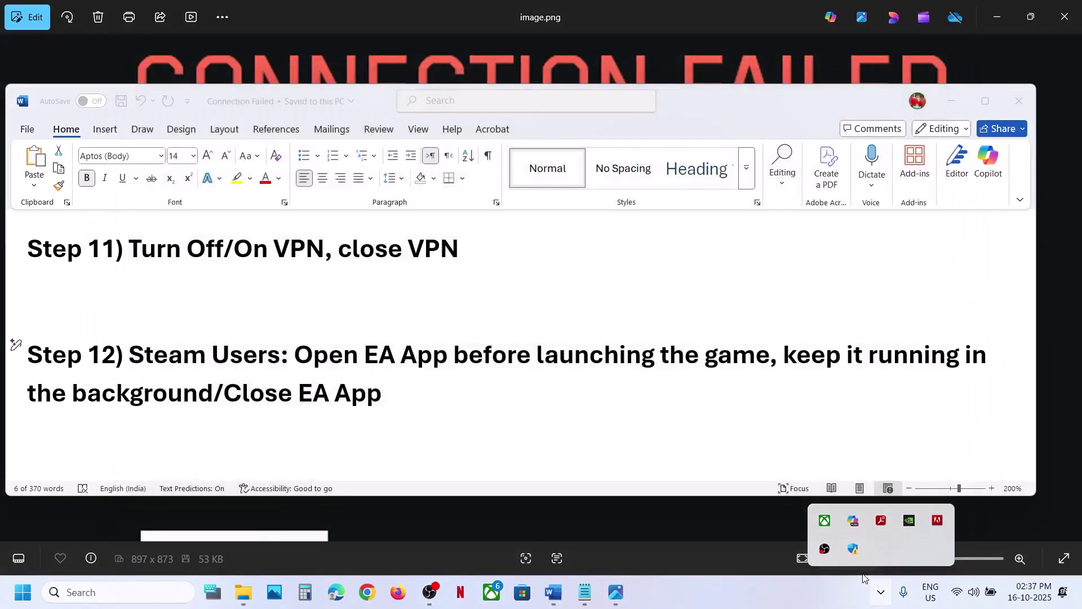
pyautogui.click(154, 599)
pyautogui.write('ea')
pyautogui.press('Return')
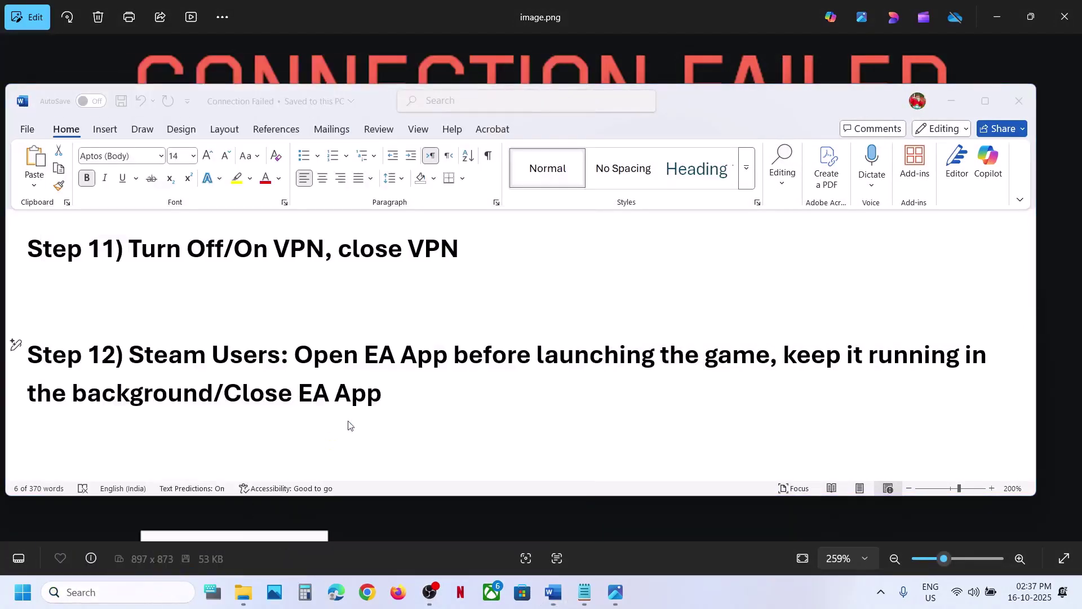
# Step: Highlight the Step 13 power cycle instructions for the computer and WIFI router in the Word notes
pyautogui.scroll(-3, 348, 421)
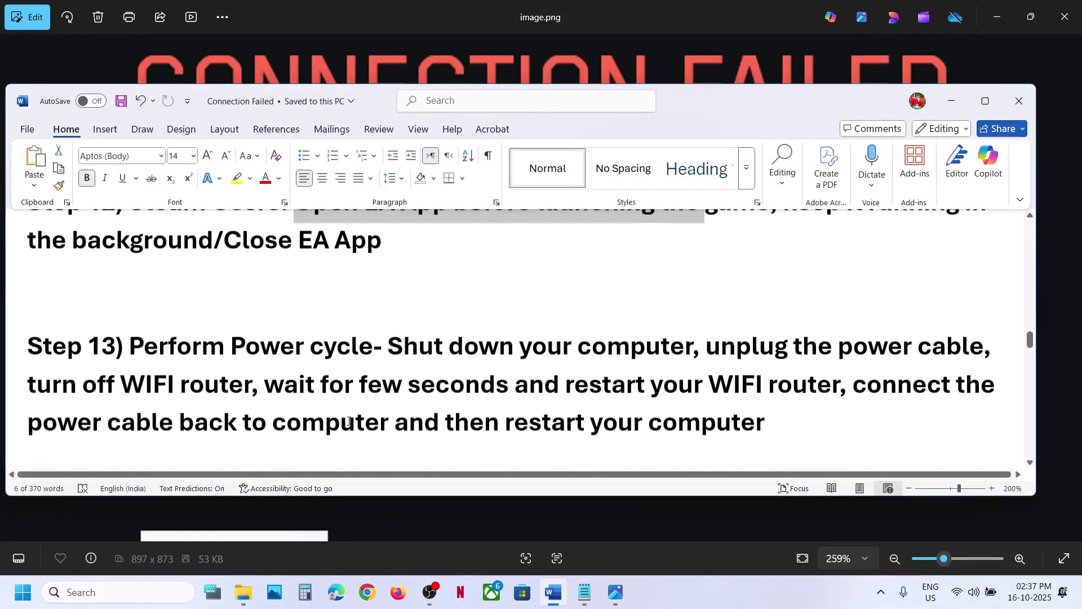
pyautogui.moveTo(388, 345); pyautogui.dragTo(487, 388)
pyautogui.moveTo(566, 384); pyautogui.dragTo(775, 423)
pyautogui.click(772, 422)
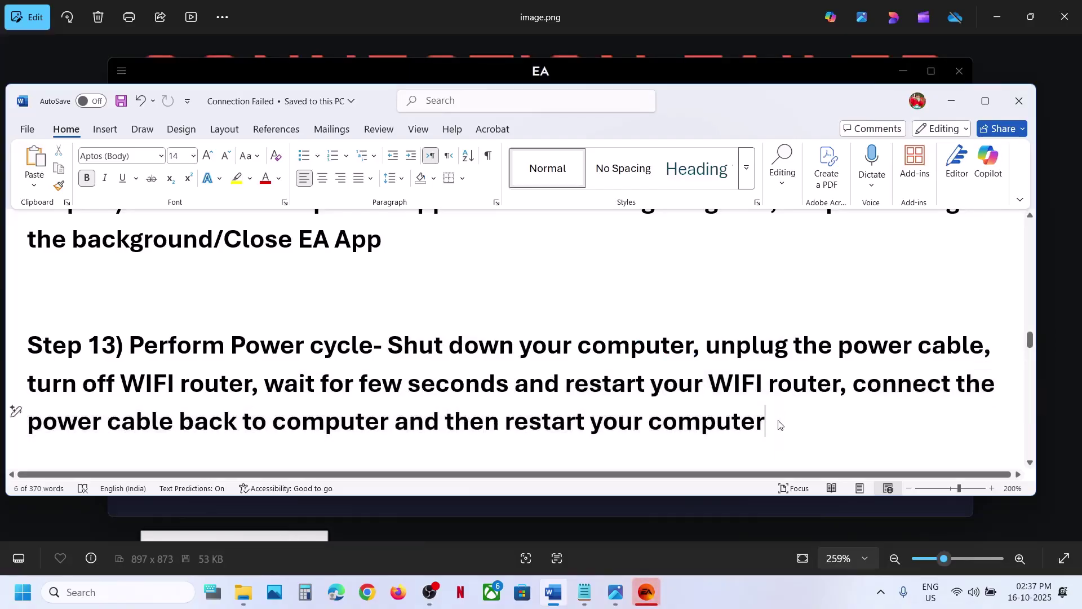
# Step: Highlight Step 14 in the notes, and open Battlefield 6's install folder from its properties in the EA app
pyautogui.scroll(-2, 402, 360)
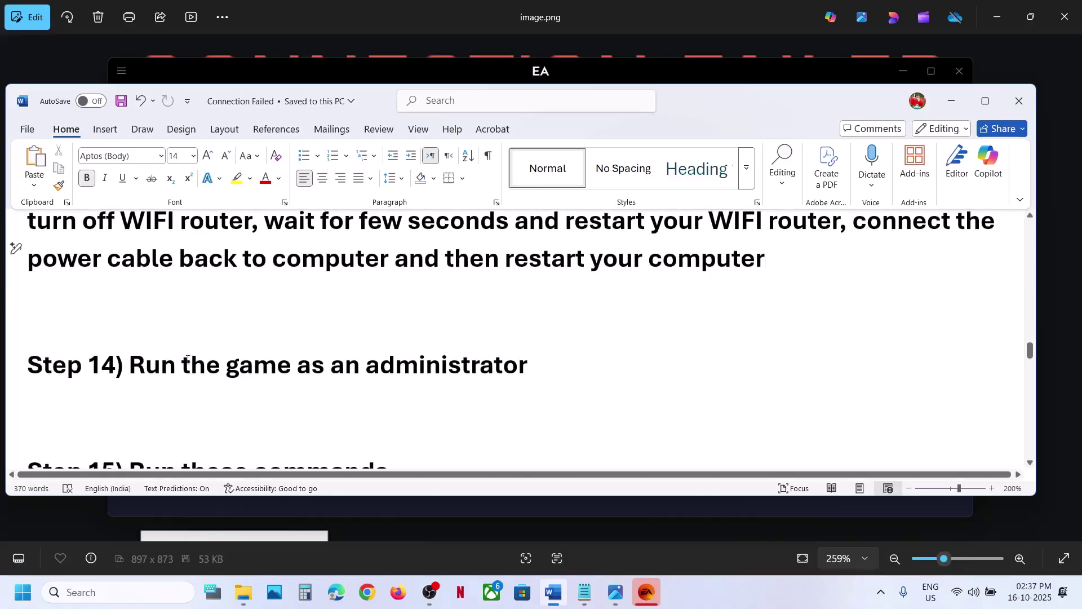
pyautogui.moveTo(182, 365); pyautogui.dragTo(471, 371)
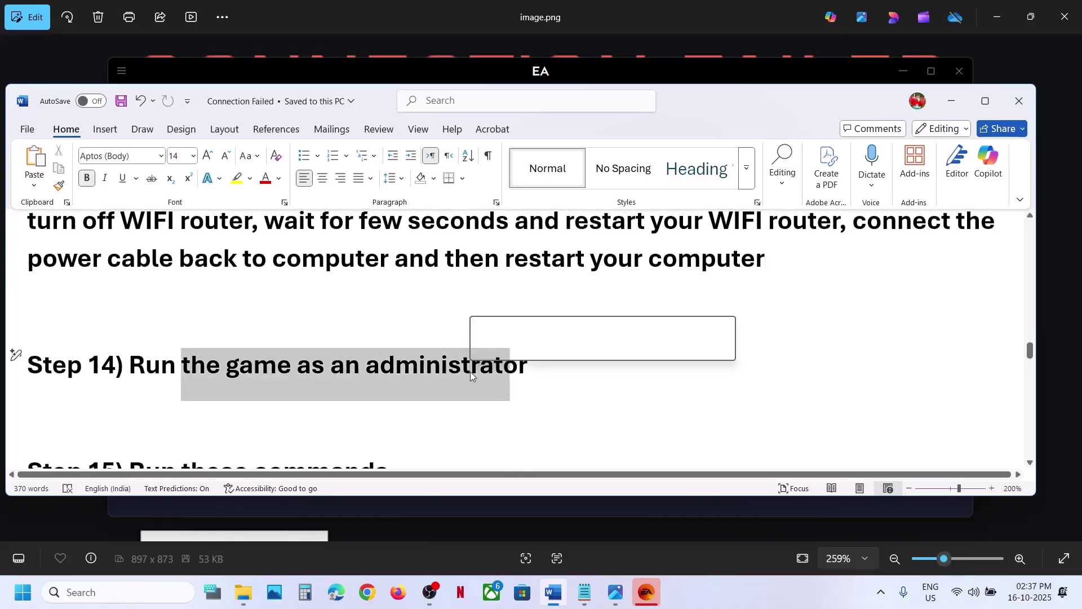
pyautogui.click(642, 591)
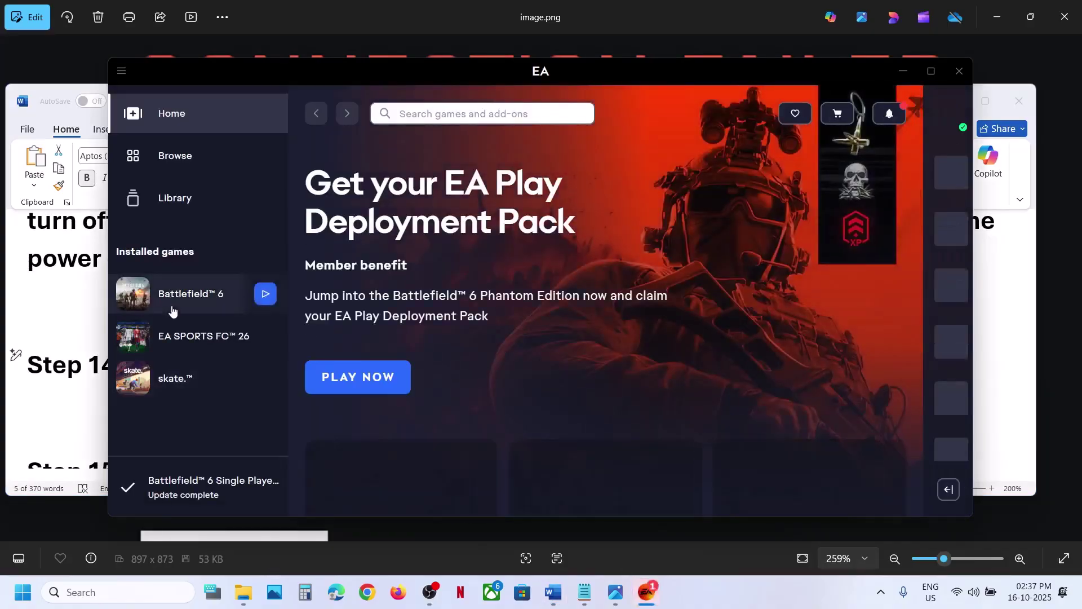
pyautogui.click(607, 249)
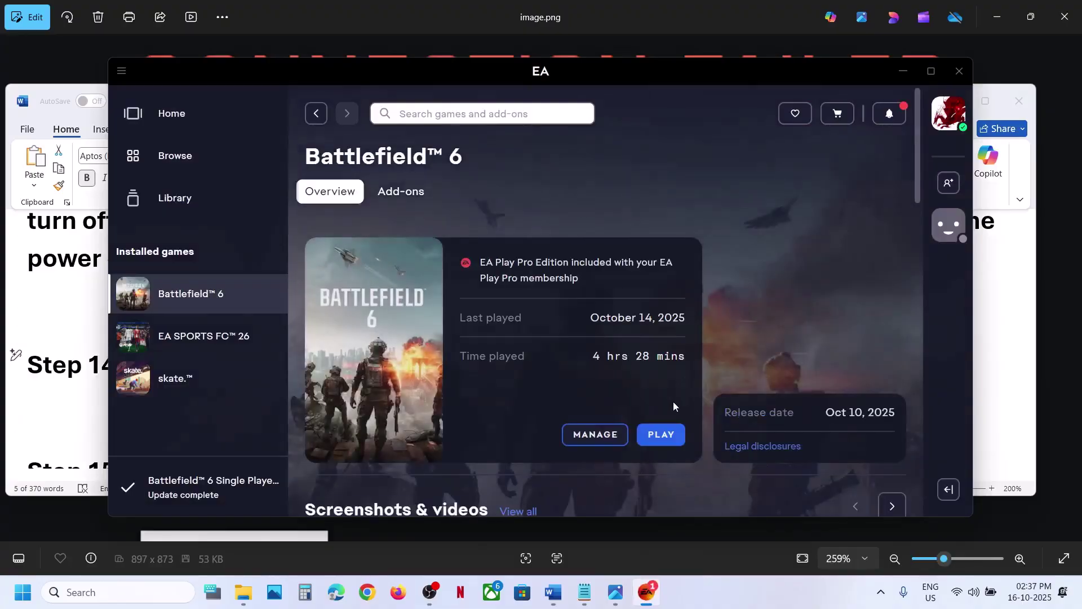
pyautogui.click(614, 433)
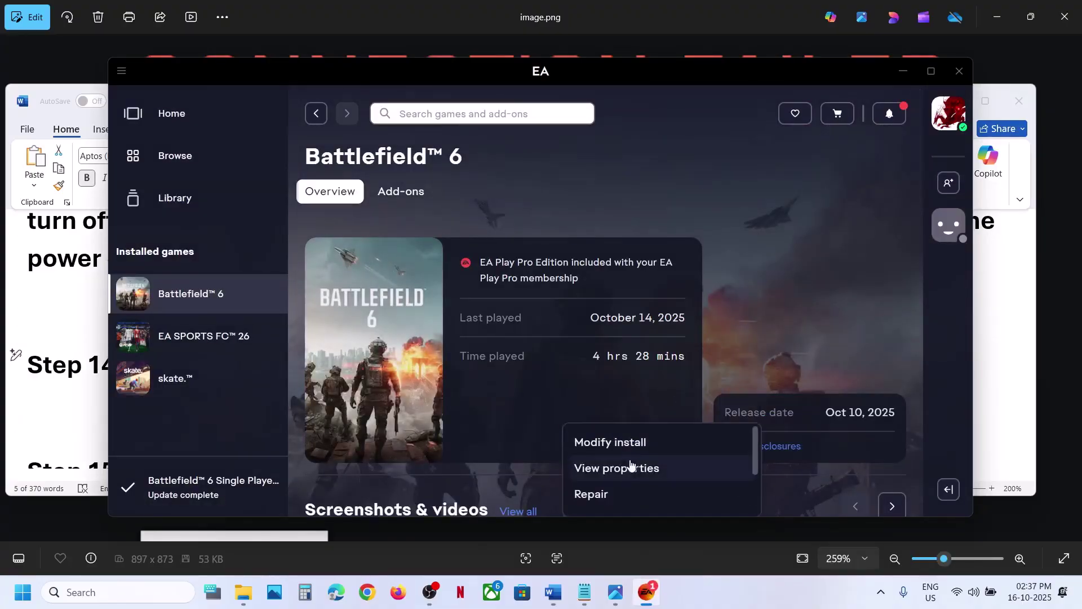
pyautogui.click(625, 471)
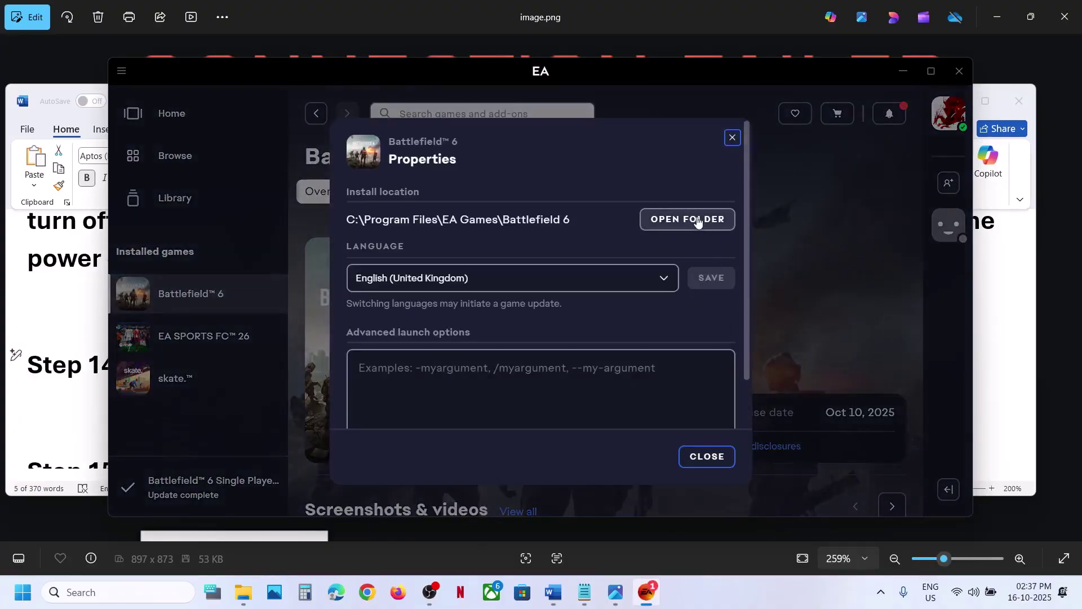
pyautogui.click(698, 220)
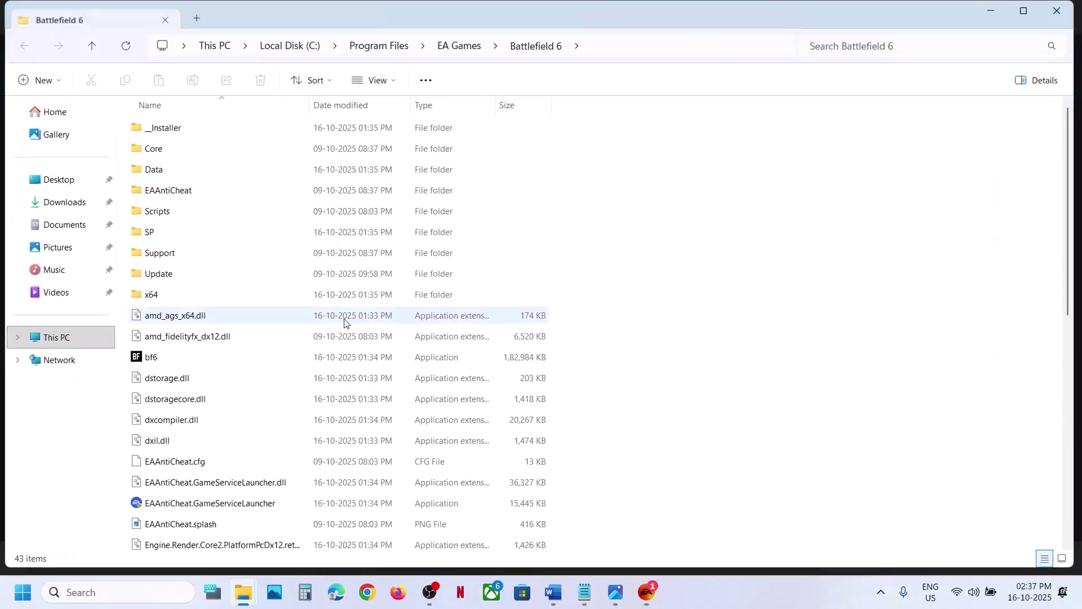
# Step: Set the bf6 application in the Battlefield 6 folder to run as an administrator in its compatibility properties
pyautogui.click(158, 362)
pyautogui.rightClick(158, 362)
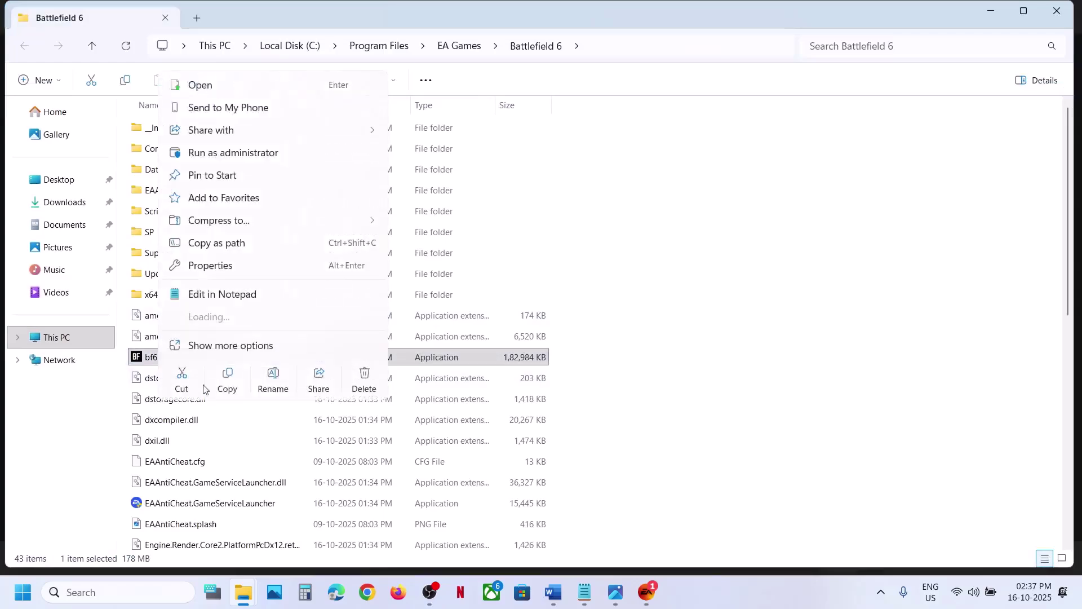
pyautogui.click(210, 265)
pyautogui.click(278, 224)
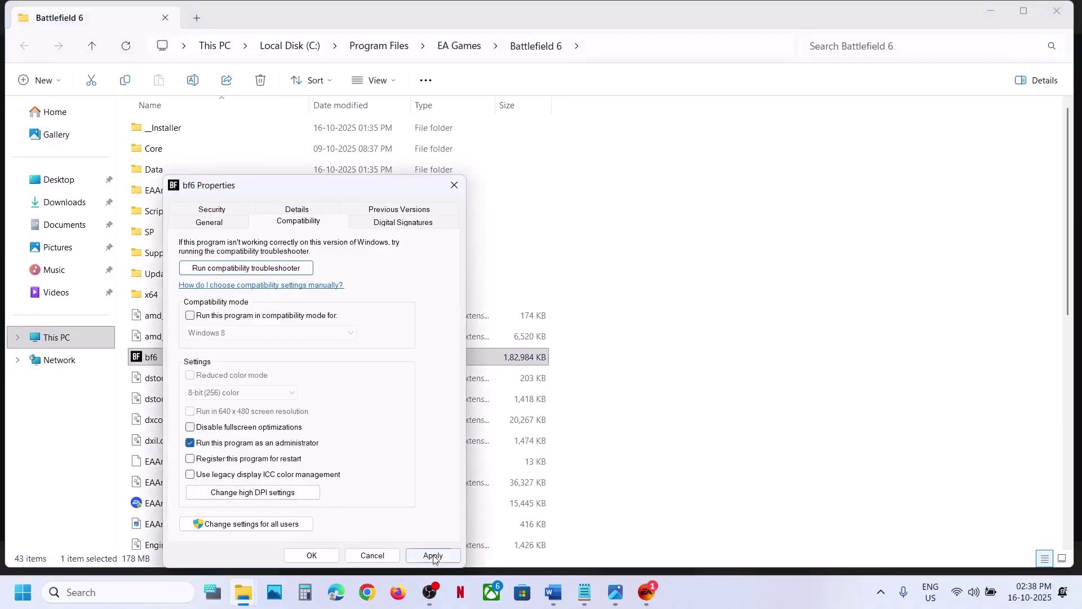
pyautogui.click(434, 555)
pyautogui.click(311, 555)
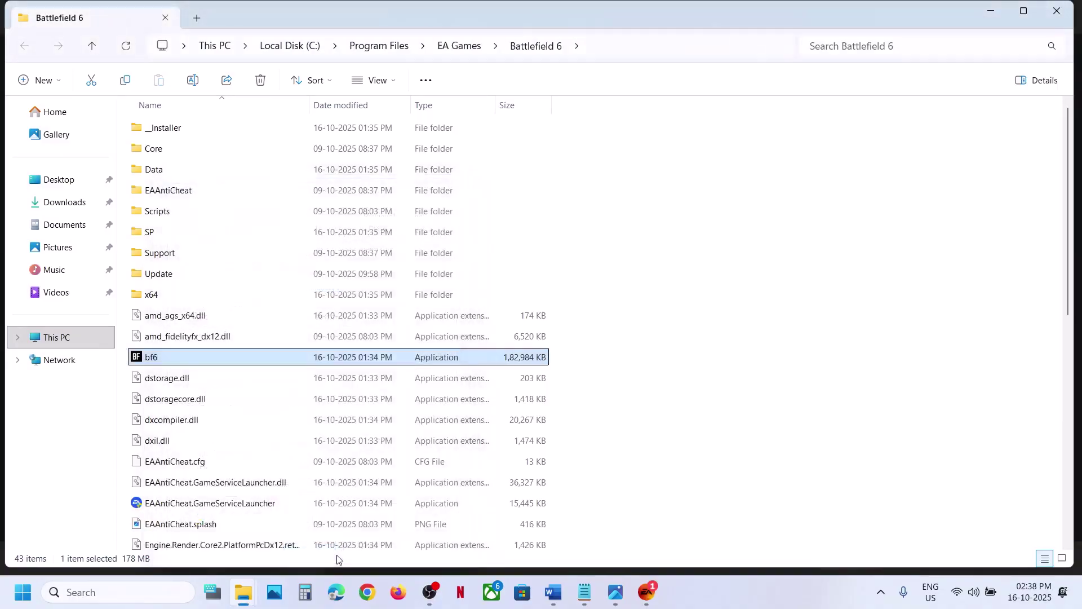
# Step: Show the available file actions for EAAntiCheat.GameServiceLauncher and for the bf6 application in the SP subfolder
pyautogui.click(182, 503)
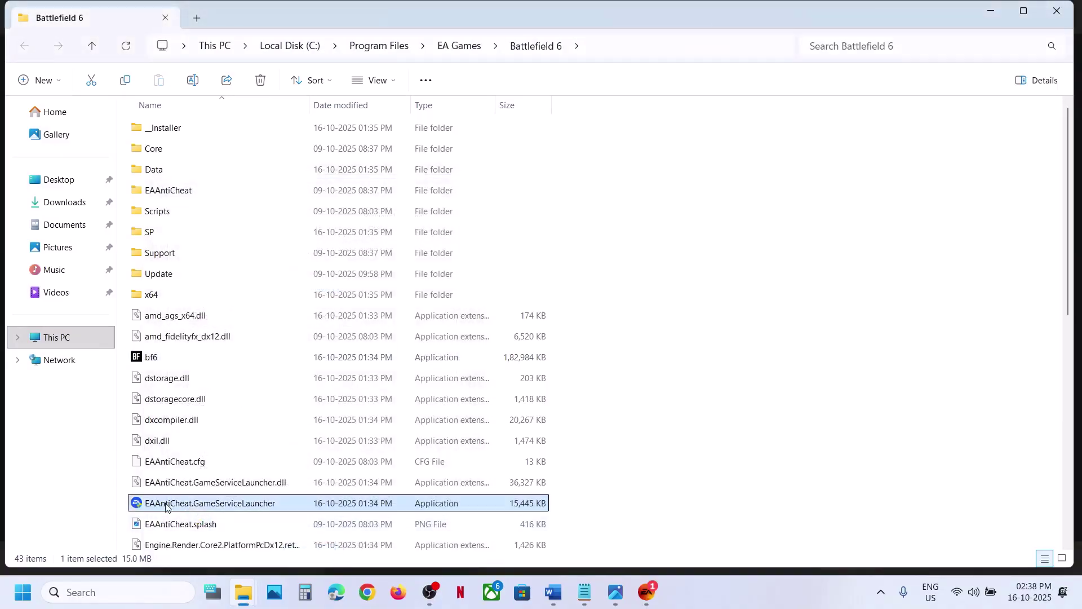
pyautogui.rightClick(182, 503)
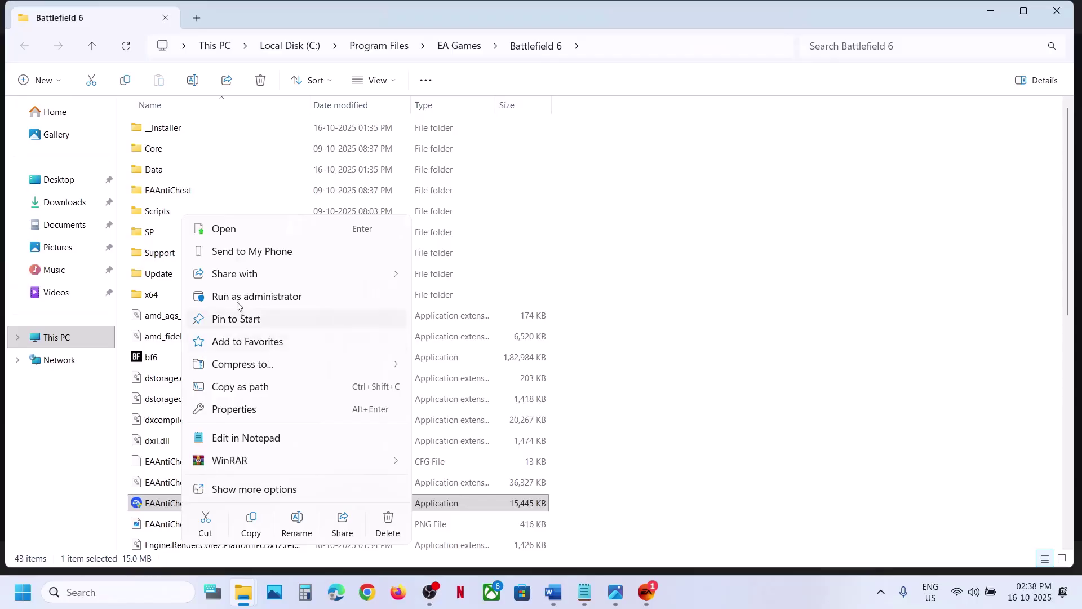
pyautogui.click(151, 297)
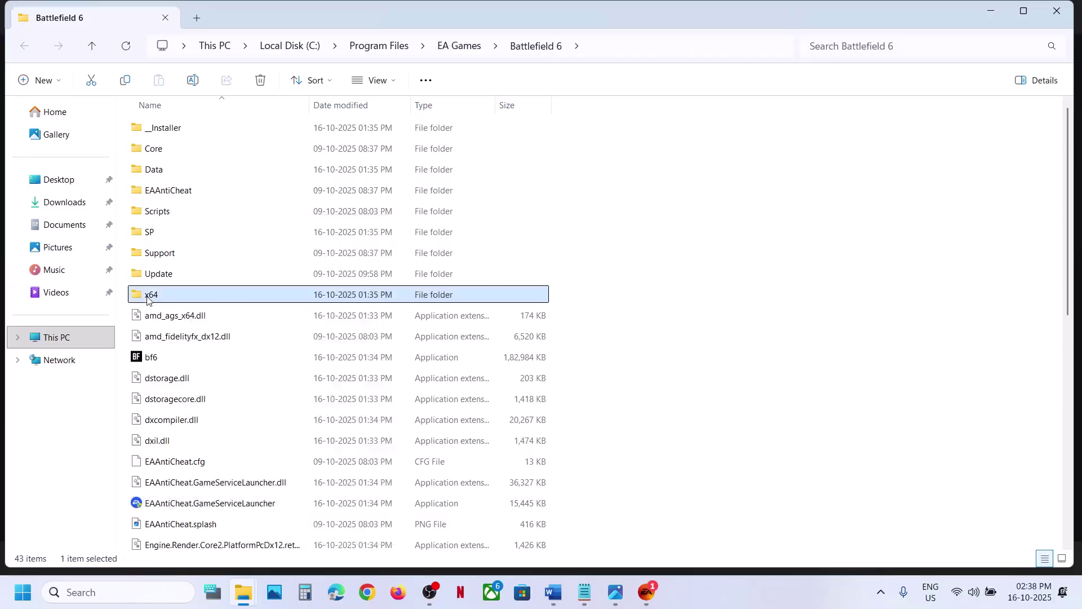
pyautogui.doubleClick(154, 234)
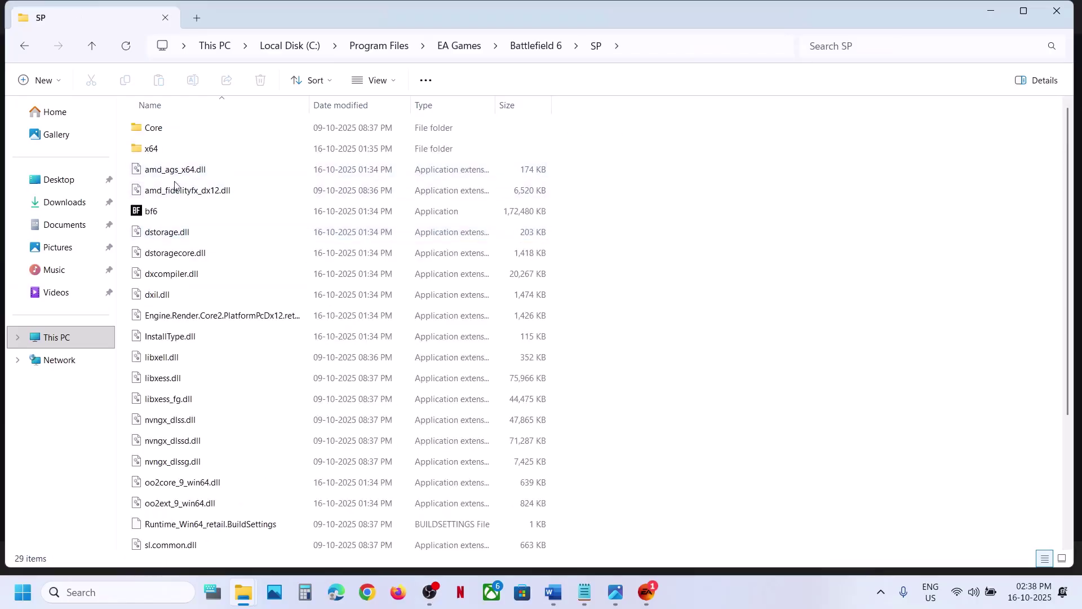
pyautogui.click(159, 213)
pyautogui.rightClick(158, 213)
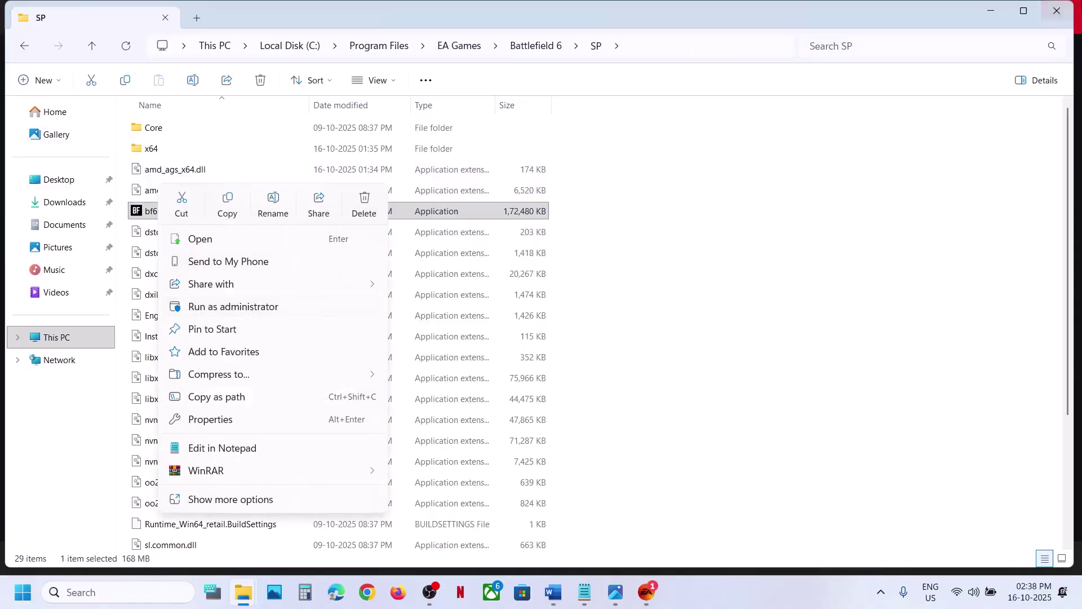
# Step: Close the Battlefield 6 properties in the EA app, return to the Word notes and maximize them at the Step 15 commands
pyautogui.hotkey('alt', 'Tab')
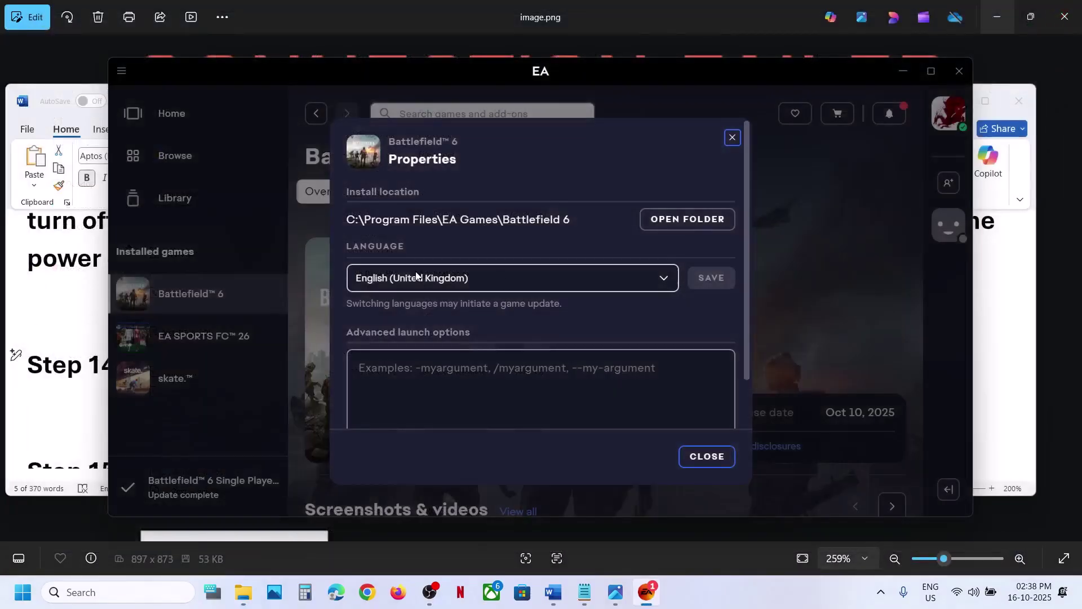
pyautogui.click(716, 457)
pyautogui.click(65, 406)
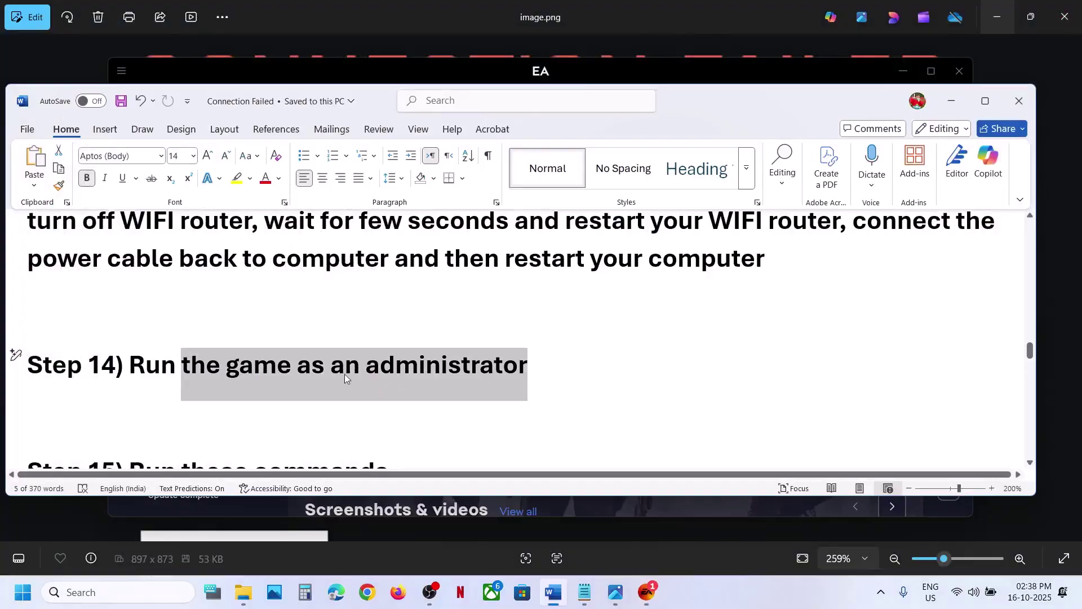
pyautogui.scroll(-4, 344, 374)
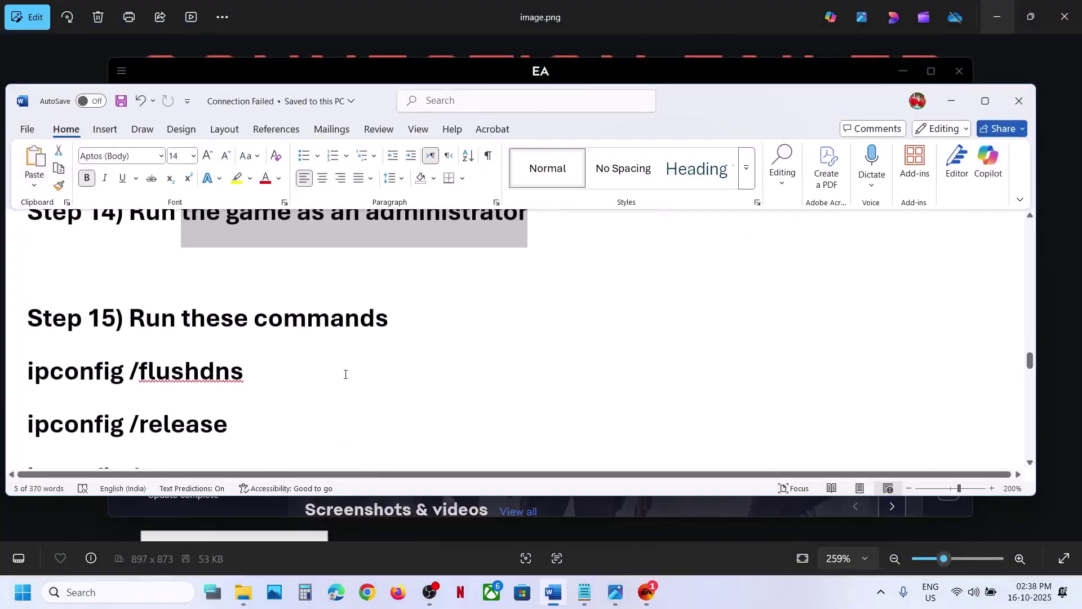
pyautogui.click(987, 102)
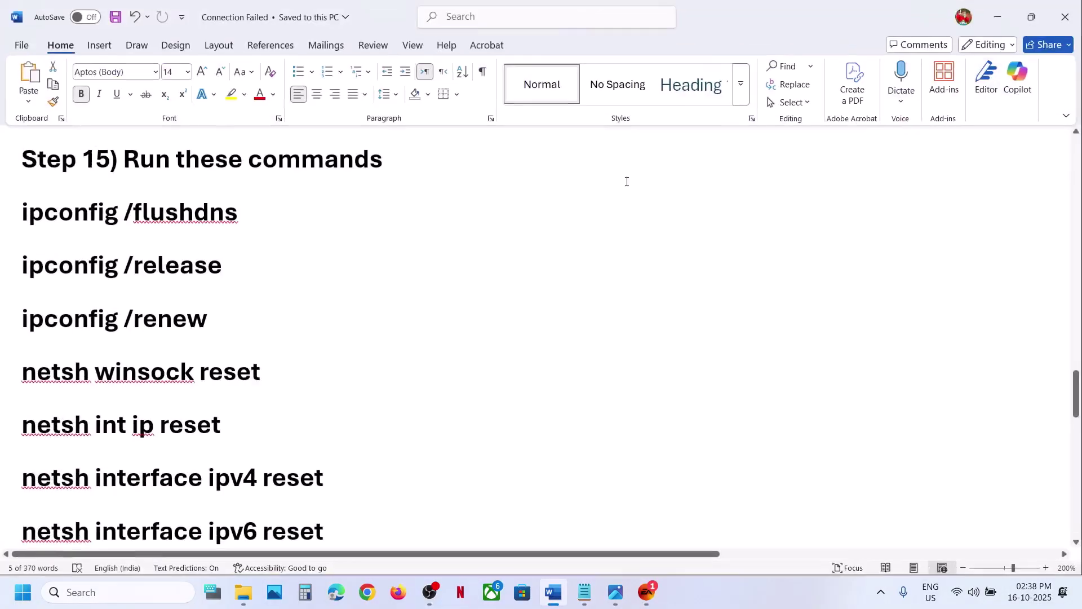
# Step: Search Windows for cmd and open Command Prompt as an administrator, allowing it to make changes to the device
pyautogui.click(126, 586)
pyautogui.write('cmd')
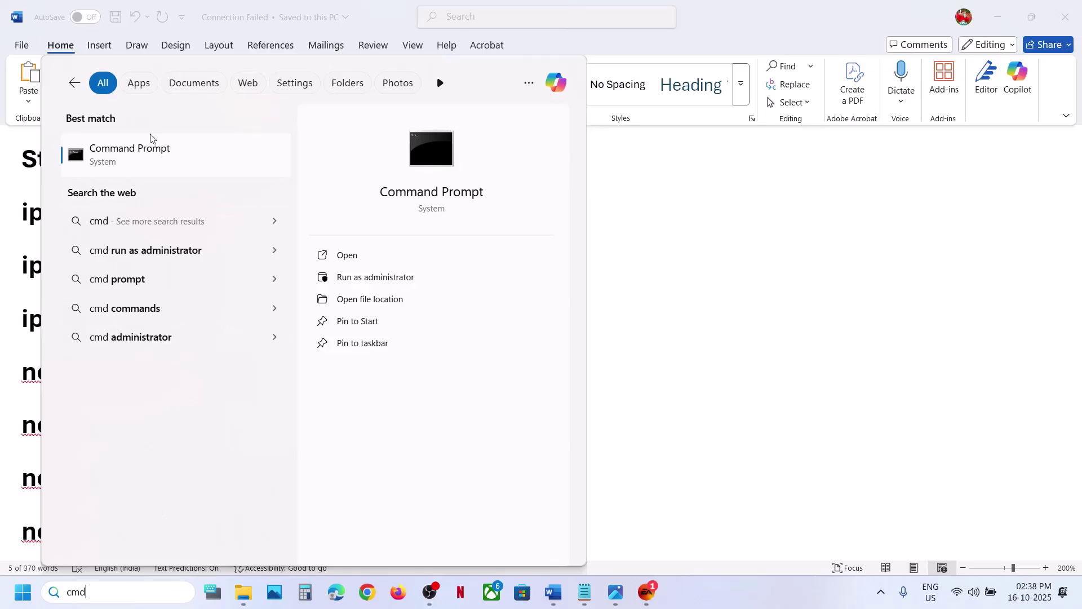
pyautogui.rightClick(145, 167)
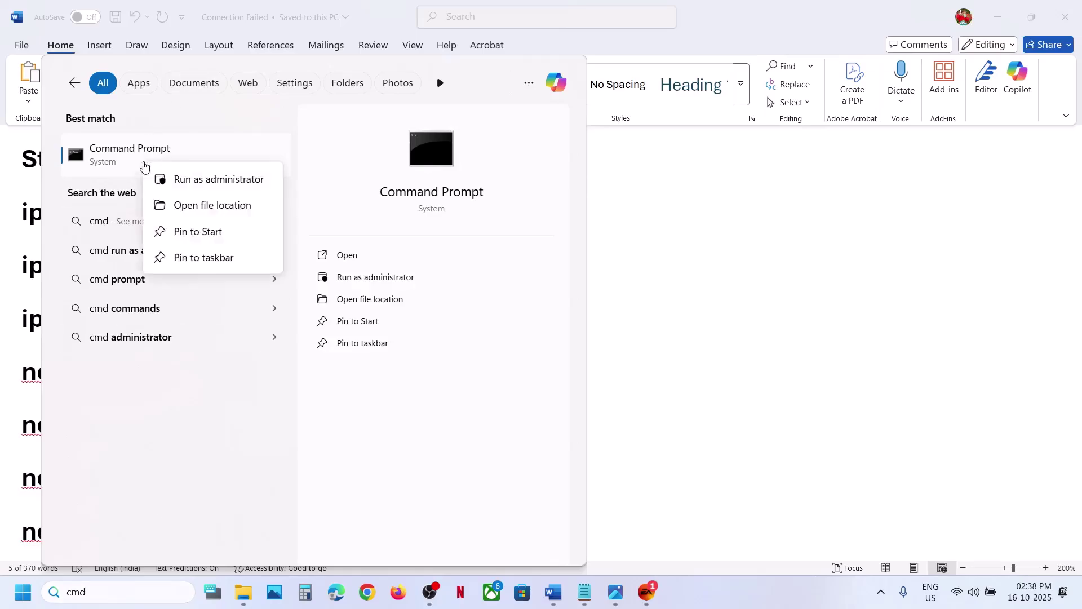
pyautogui.click(208, 180)
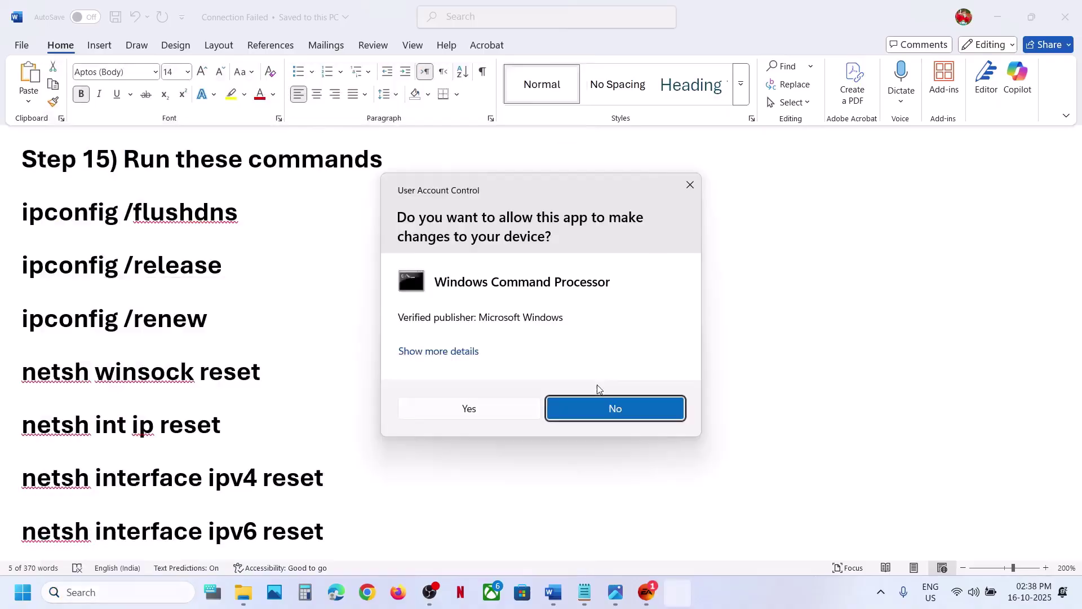
pyautogui.click(510, 403)
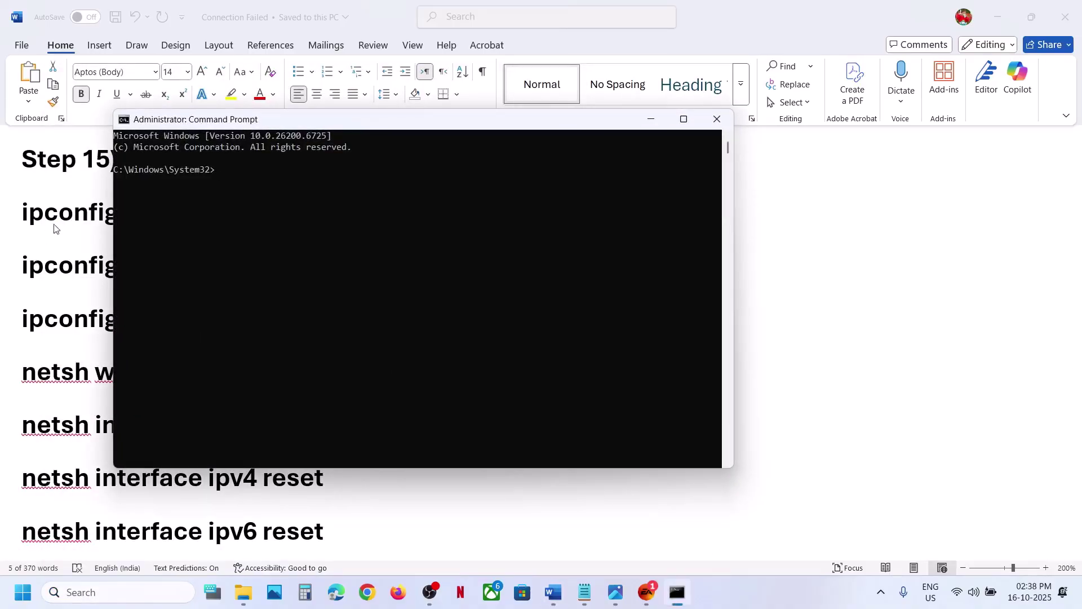
# Step: Copy the ipconfig /flushdns command from the notes and run it in Command Prompt
pyautogui.click(54, 228)
pyautogui.tripleClick(53, 224)
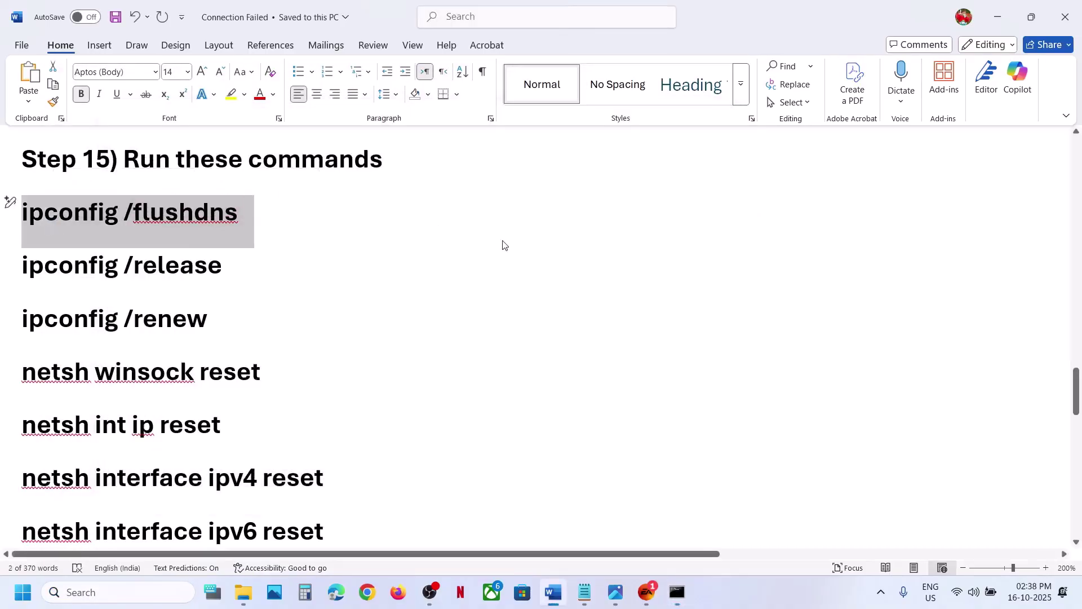
pyautogui.hotkey('ctrl', 'c')
pyautogui.hotkey('alt', 'Tab')
pyautogui.click(430, 297)
pyautogui.rightClick(428, 297)
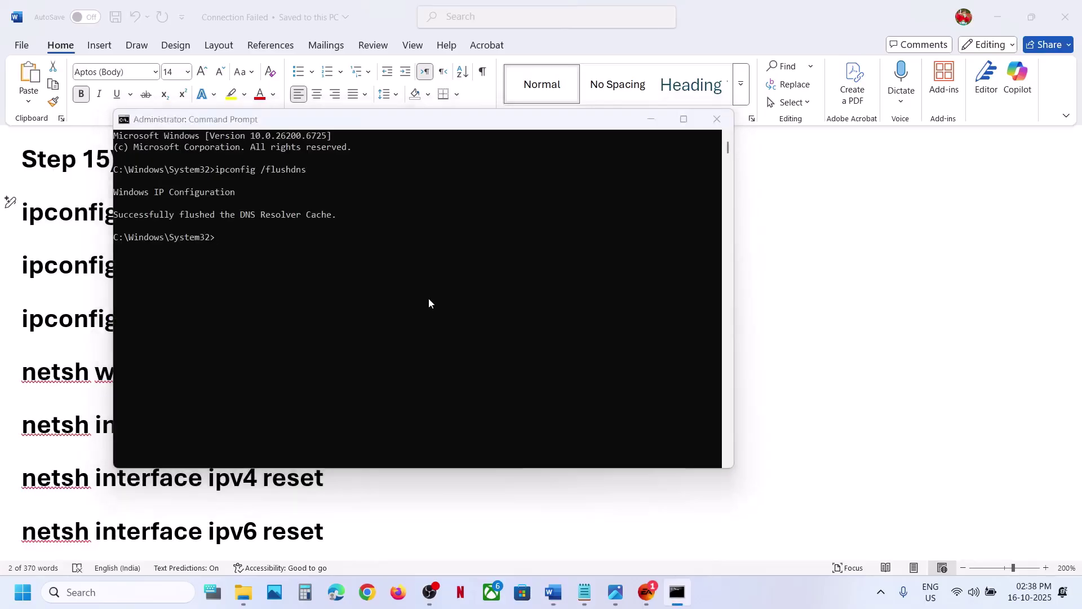
# Step: Copy ipconfig /release from the Step 15 list in the notes and run it in Command Prompt
pyautogui.hotkey('alt', 'Tab')
pyautogui.tripleClick(173, 274)
pyautogui.hotkey('ctrl', 'c')
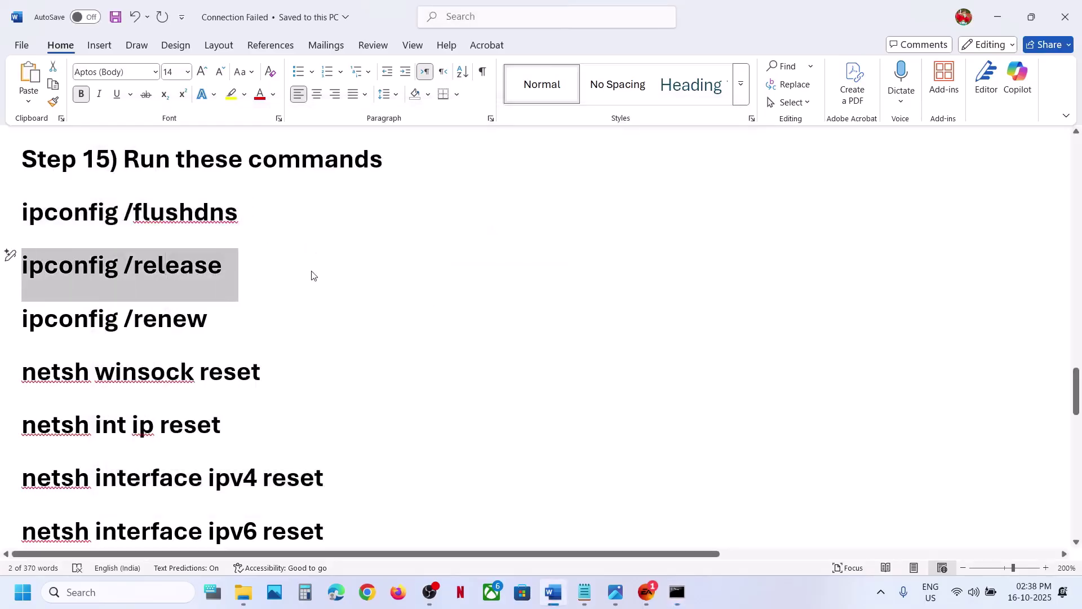
pyautogui.hotkey('alt', 'Tab')
pyautogui.rightClick(311, 271)
# Step: Copy ipconfig /renew from the Step 15 list in the notes and run it in Command Prompt
pyautogui.hotkey('alt', 'Tab')
pyautogui.tripleClick(171, 320)
pyautogui.hotkey('ctrl', 'c')
pyautogui.hotkey('alt', 'Tab')
pyautogui.rightClick(171, 318)
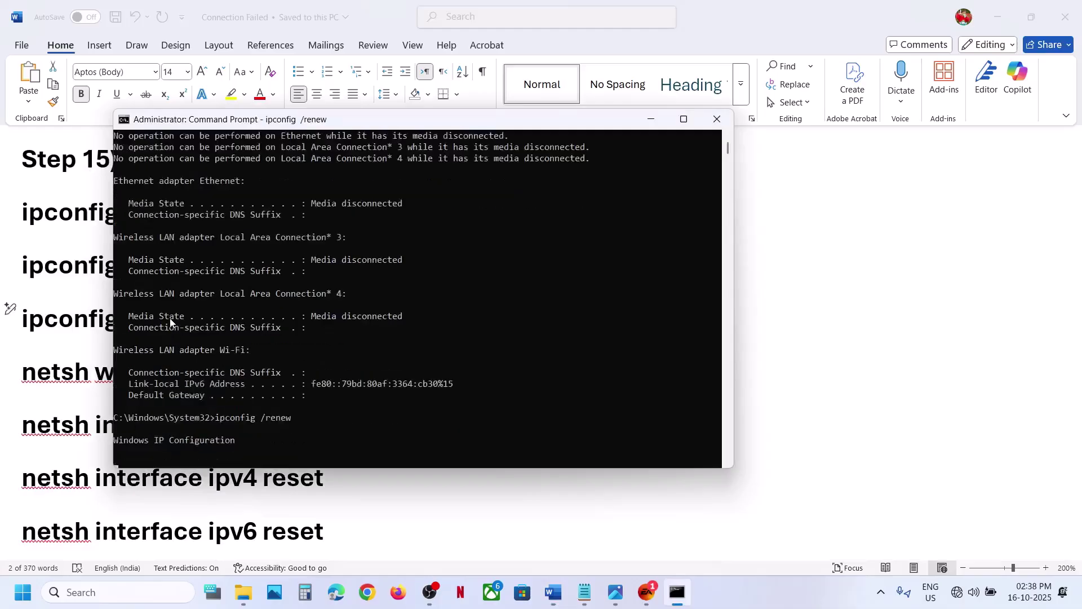
# Step: Copy the netsh winsock reset line from the notes and run it in Command Prompt
pyautogui.hotkey('alt', 'Tab')
pyautogui.tripleClick(167, 367)
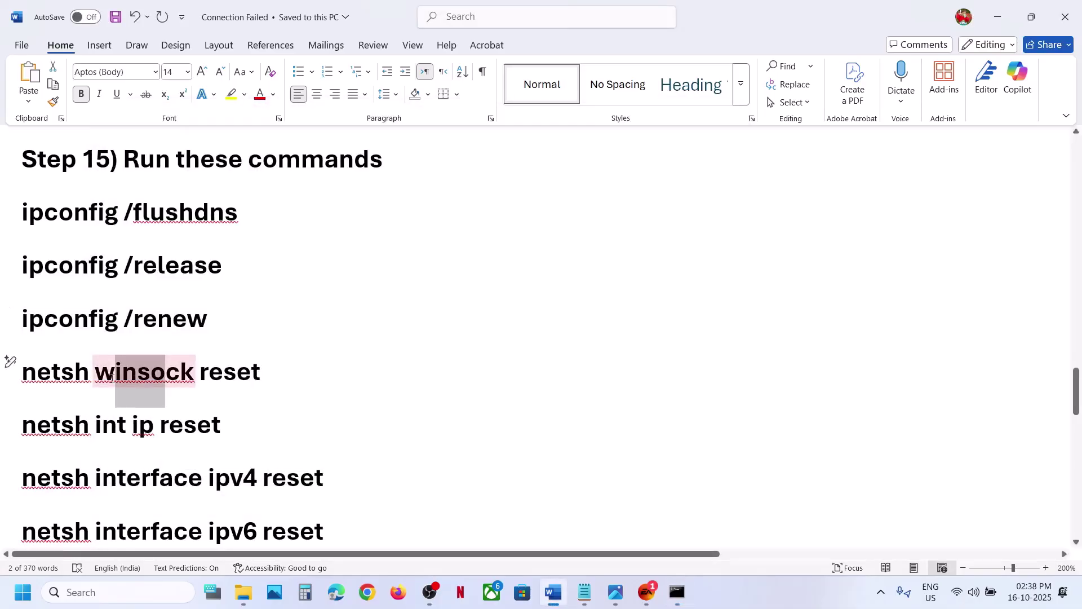
pyautogui.tripleClick(73, 380)
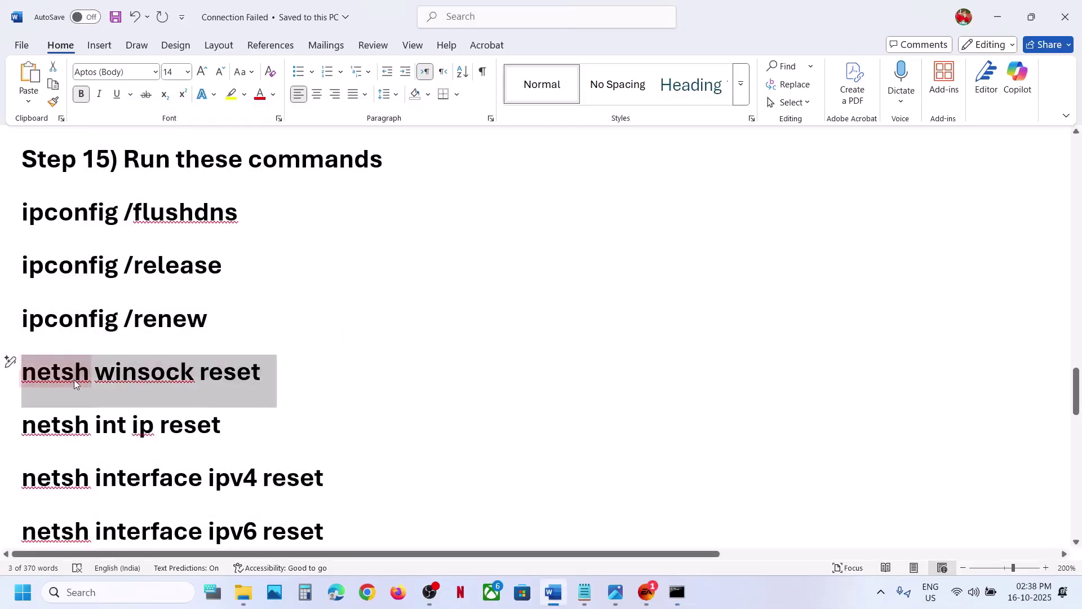
pyautogui.hotkey('ctrl', 'c')
pyautogui.hotkey('alt', 'Tab')
pyautogui.rightClick(356, 359)
pyautogui.press('Return')
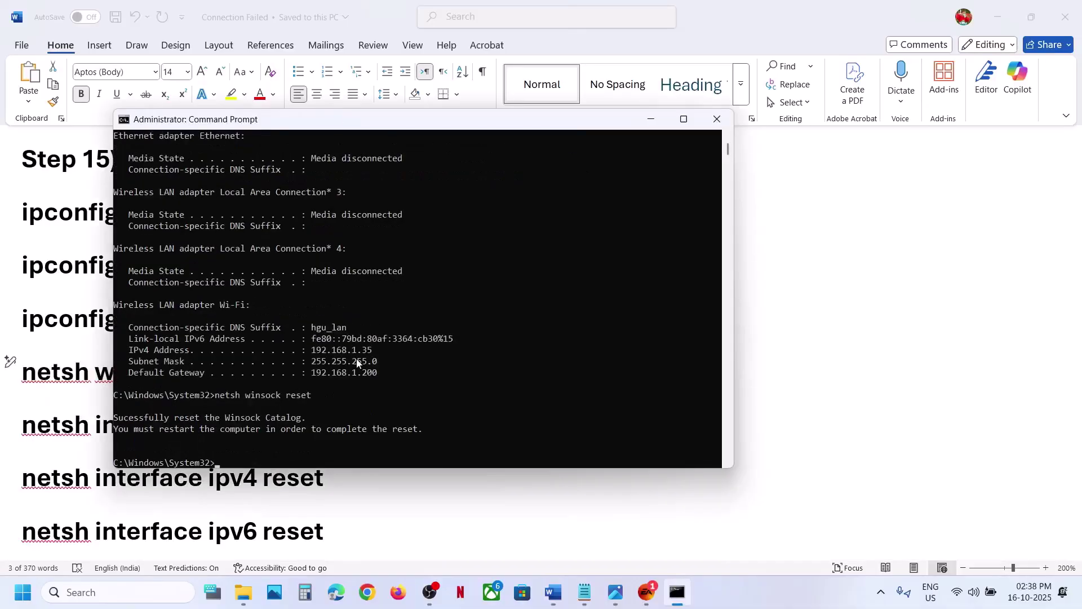
# Step: Copy the netsh int ip reset line from the notes and run it in Command Prompt
pyautogui.hotkey('alt', 'Tab')
pyautogui.tripleClick(199, 421)
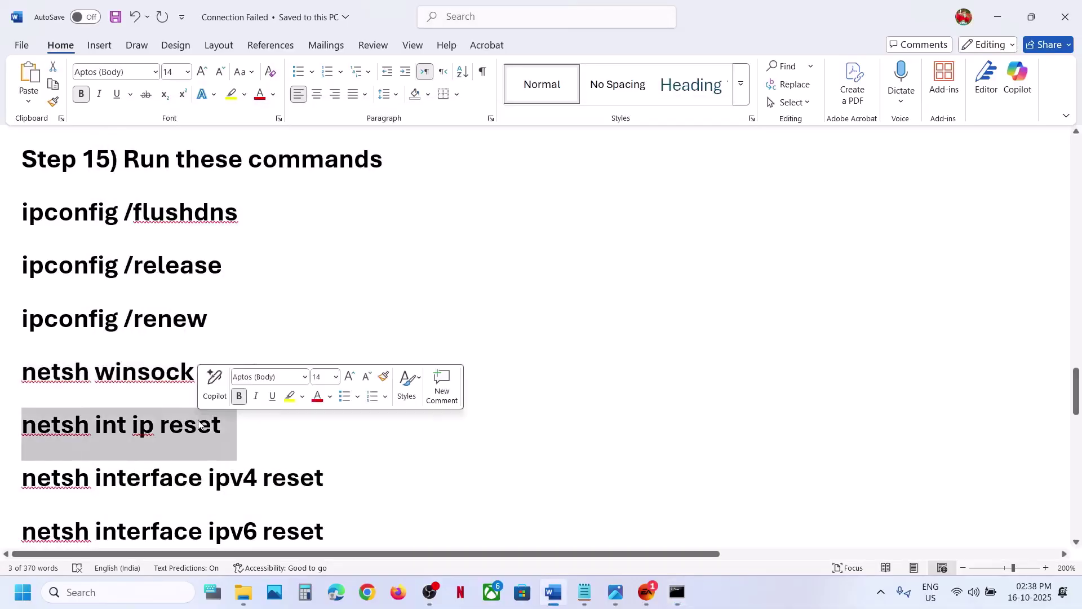
pyautogui.hotkey('ctrl', 'c')
pyautogui.hotkey('alt', 'Tab')
pyautogui.rightClick(198, 421)
# Step: Copy the netsh interface ipv4 reset line from the notes and run it in Command Prompt
pyautogui.hotkey('alt', 'Tab')
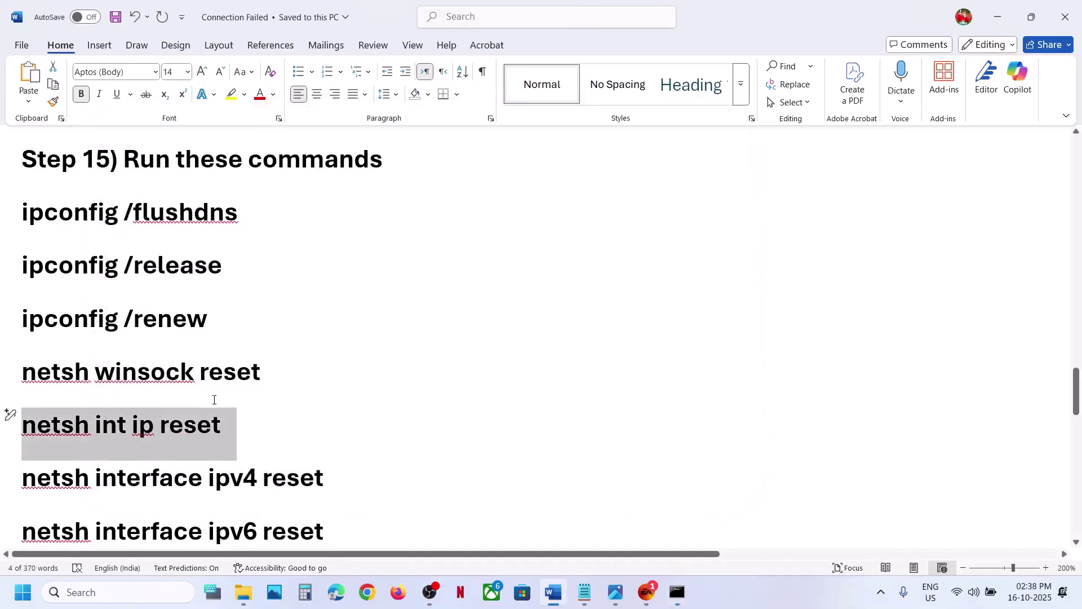
pyautogui.scroll(-3, 215, 398)
pyautogui.tripleClick(250, 246)
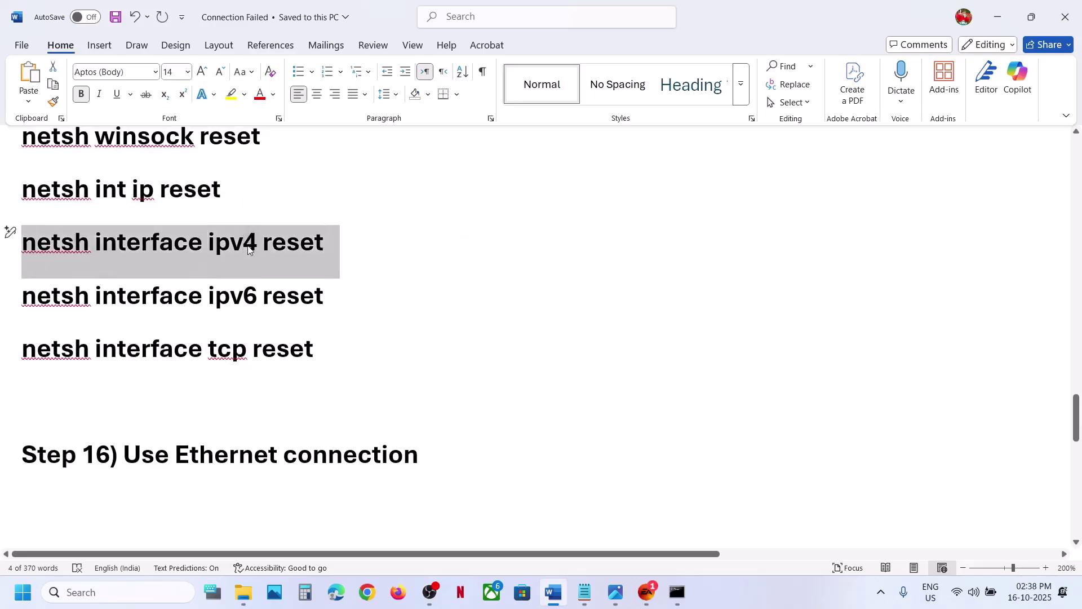
pyautogui.hotkey('ctrl', 'c')
pyautogui.hotkey('alt', 'Tab')
pyautogui.rightClick(448, 262)
pyautogui.press('Escape')
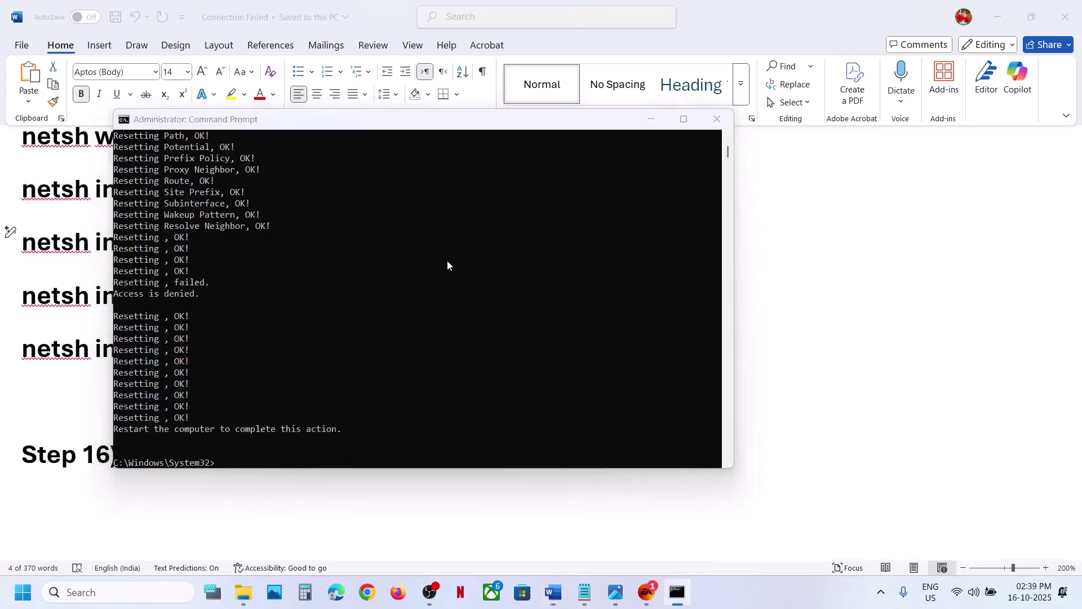
# Step: Copy the netsh interface ipv6 reset line from the notes and run it in Command Prompt
pyautogui.hotkey('alt', 'Tab')
pyautogui.tripleClick(196, 297)
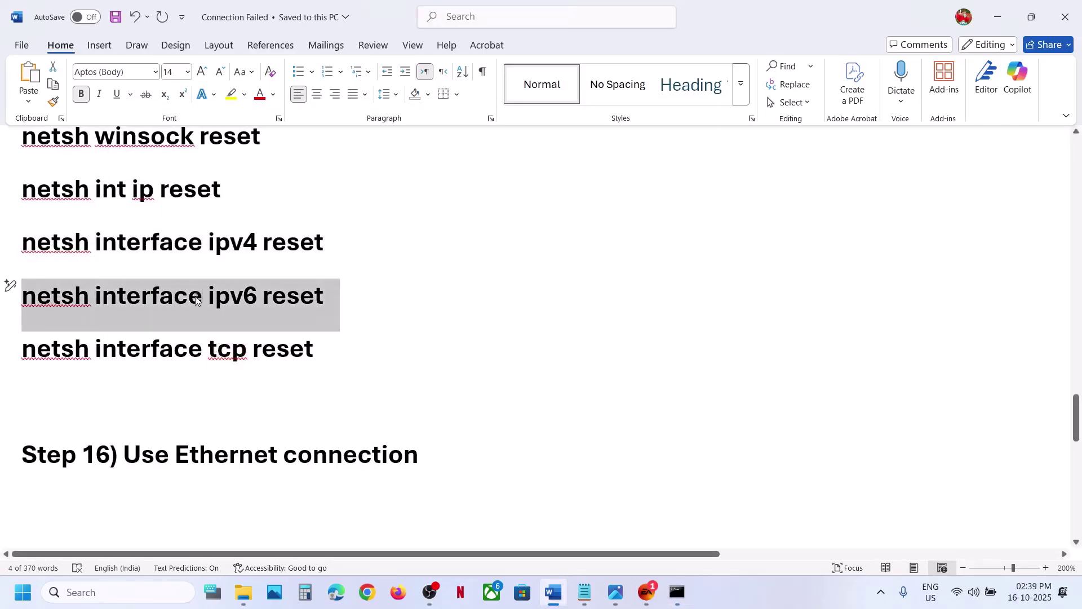
pyautogui.hotkey('ctrl', 'c')
pyautogui.hotkey('alt', 'Tab')
pyautogui.rightClick(326, 292)
pyautogui.press('Return')
# Step: Copy netsh interface tcp reset from the notes, run it in Command Prompt, and close the Command Prompt window
pyautogui.hotkey('alt', 'Tab')
pyautogui.doubleClick(157, 350)
pyautogui.tripleClick(157, 354)
pyautogui.hotkey('ctrl', 'c')
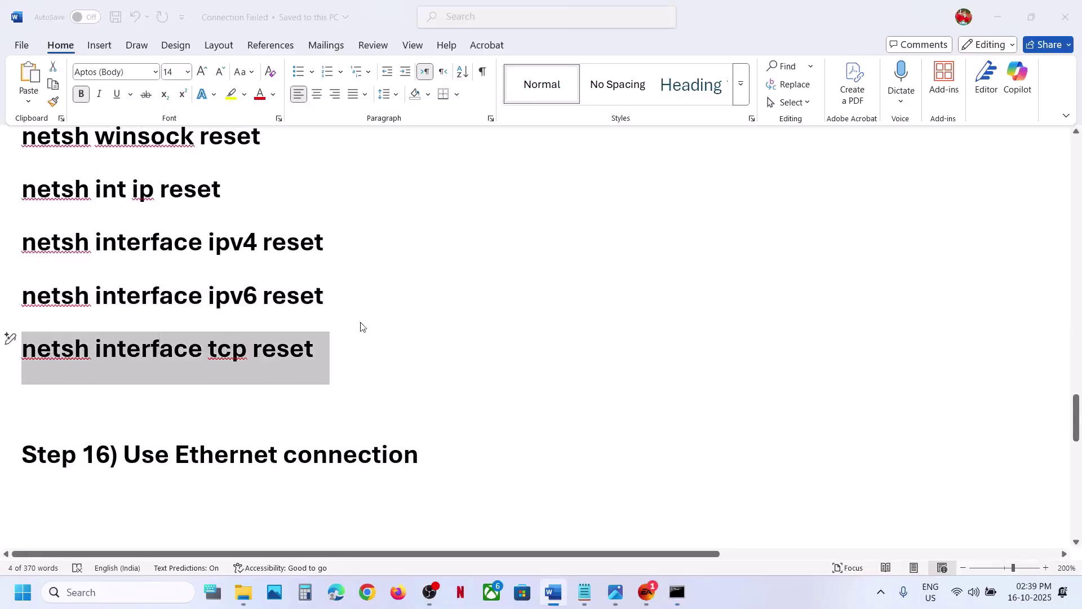
pyautogui.hotkey('alt', 'Tab')
pyautogui.rightClick(361, 326)
pyautogui.press('Return')
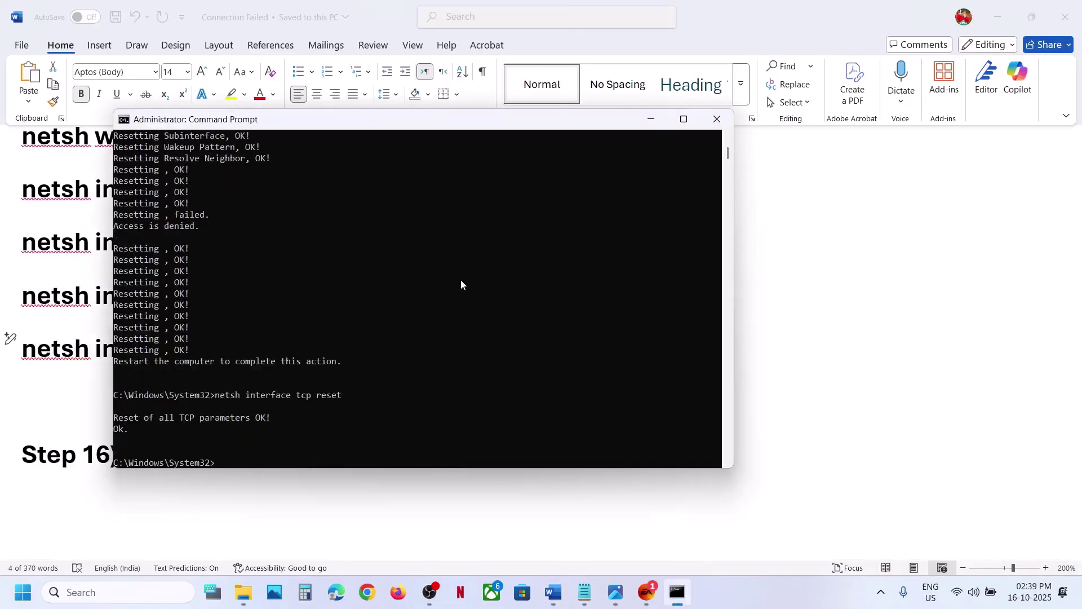
pyautogui.click(717, 119)
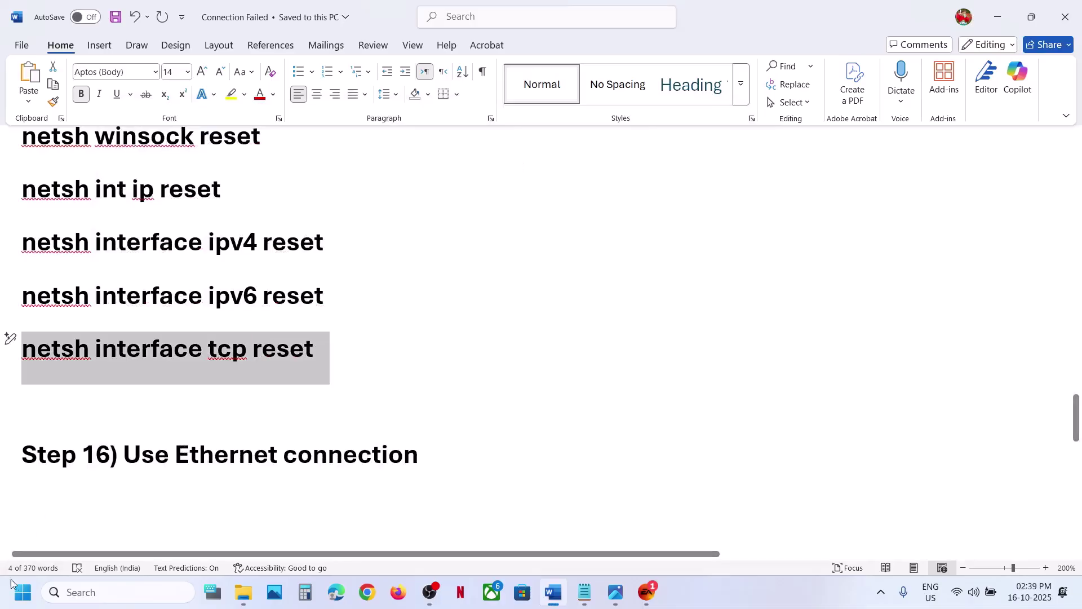
# Step: Show the Restart choice among the computer's power options, and return to the Word notes without restarting
pyautogui.press('super')
pyautogui.click(416, 549)
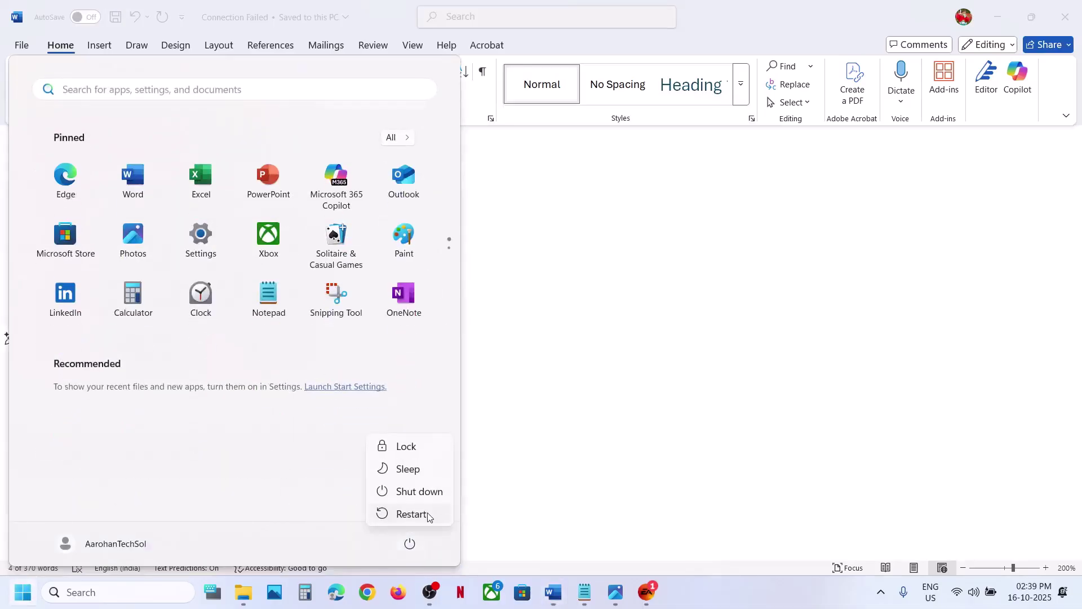
pyautogui.press('Escape')
pyautogui.press('Escape')
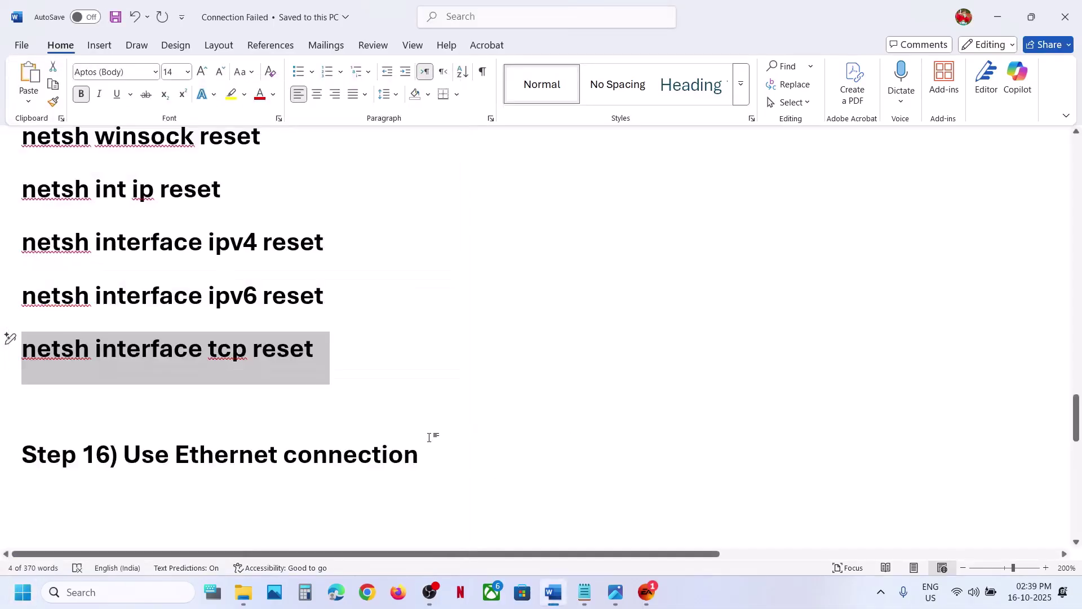
pyautogui.rightClick(429, 437)
pyautogui.press('Escape')
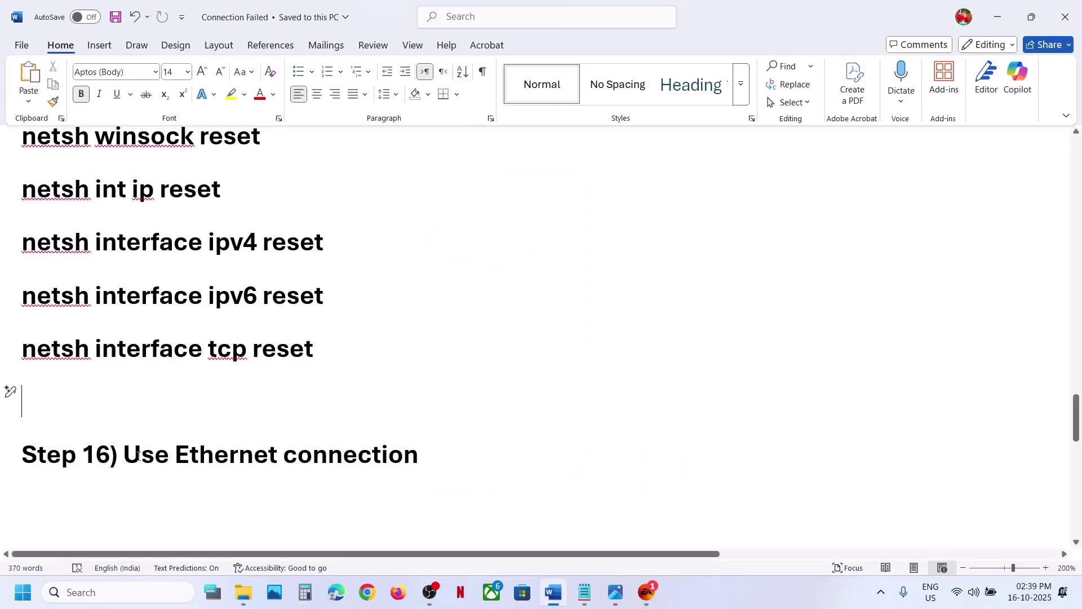
# Step: Highlight "Use Ethernet connection" in Step 16 of the notes and bring Step 17 into view
pyautogui.moveTo(134, 456); pyautogui.dragTo(362, 461)
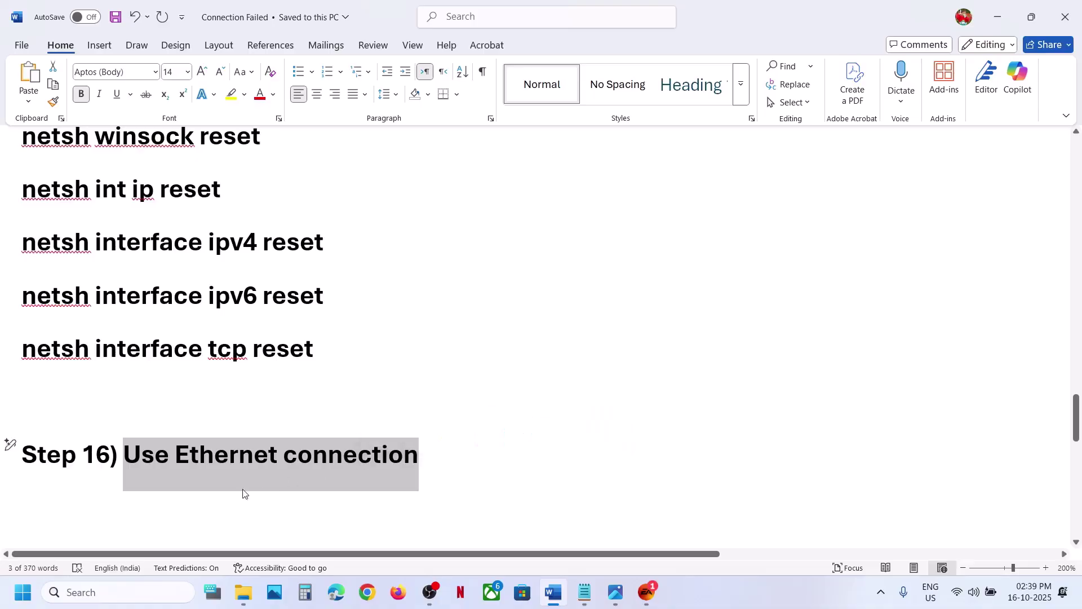
pyautogui.scroll(-5, 375, 480)
pyautogui.scroll(2, 375, 481)
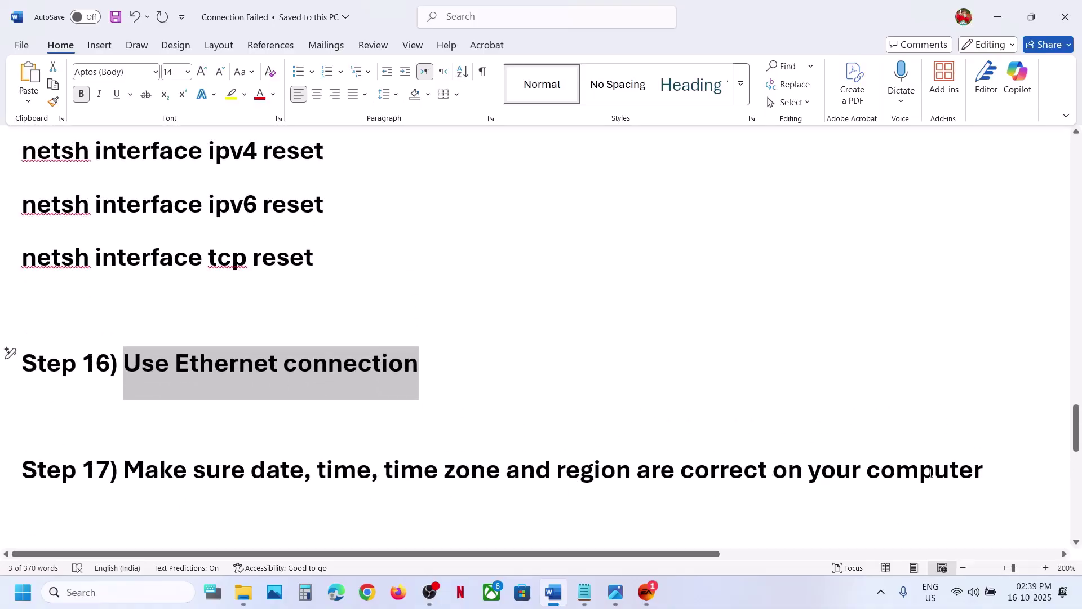
# Step: Open the Windows date and time settings and switch automatic time zone and automatic time off and back on
pyautogui.rightClick(1024, 602)
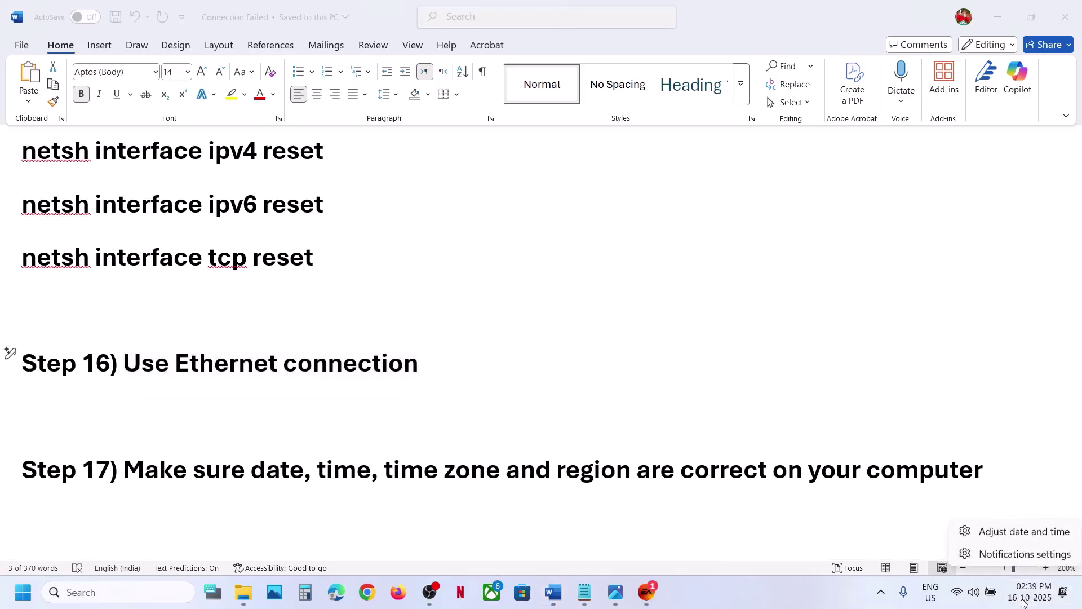
pyautogui.click(1018, 532)
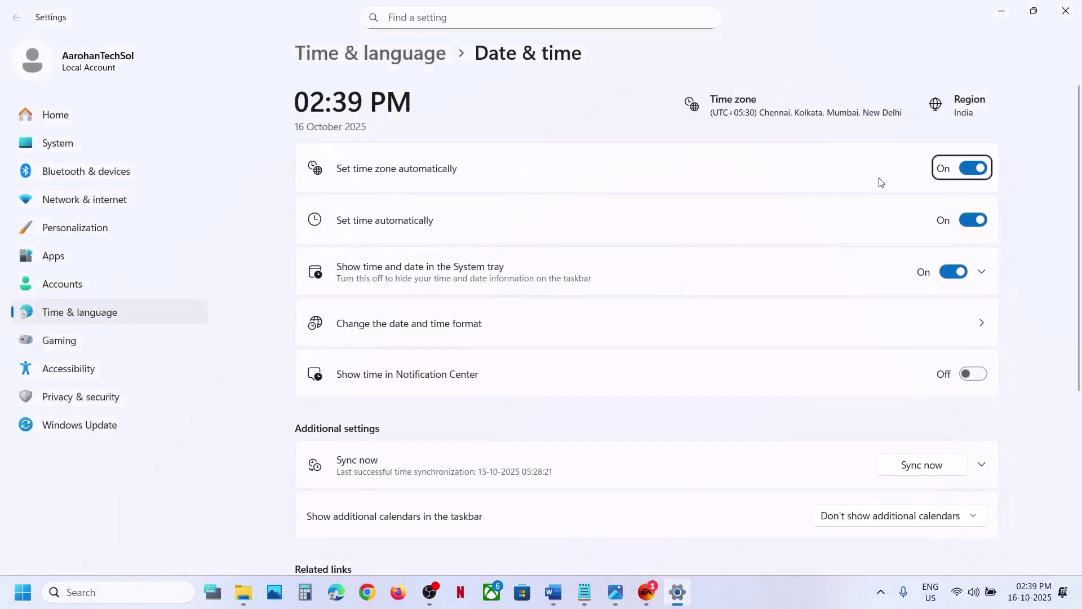
pyautogui.click(961, 164)
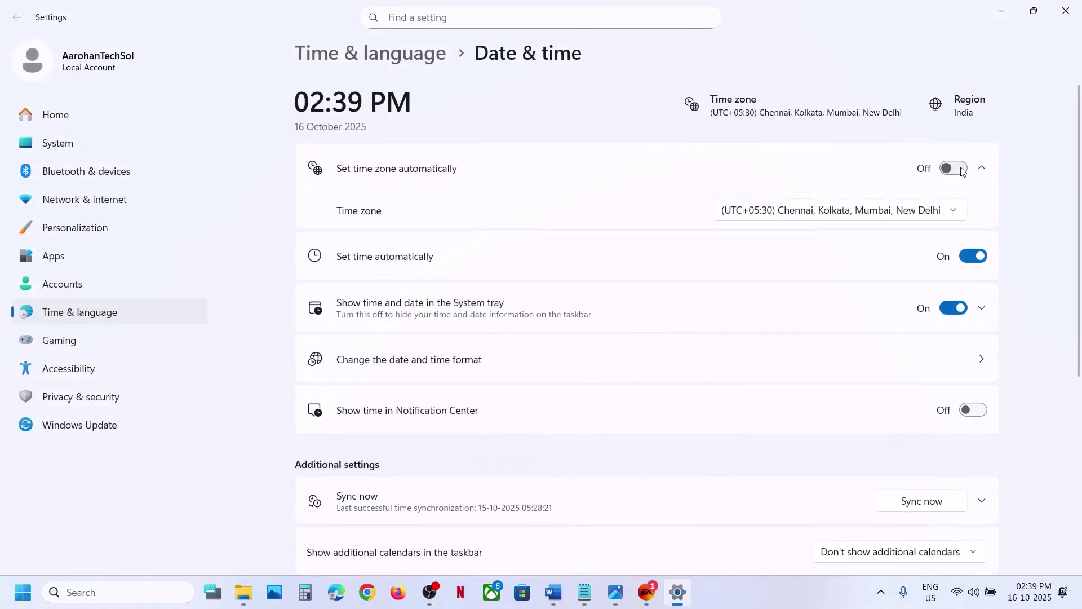
pyautogui.click(961, 169)
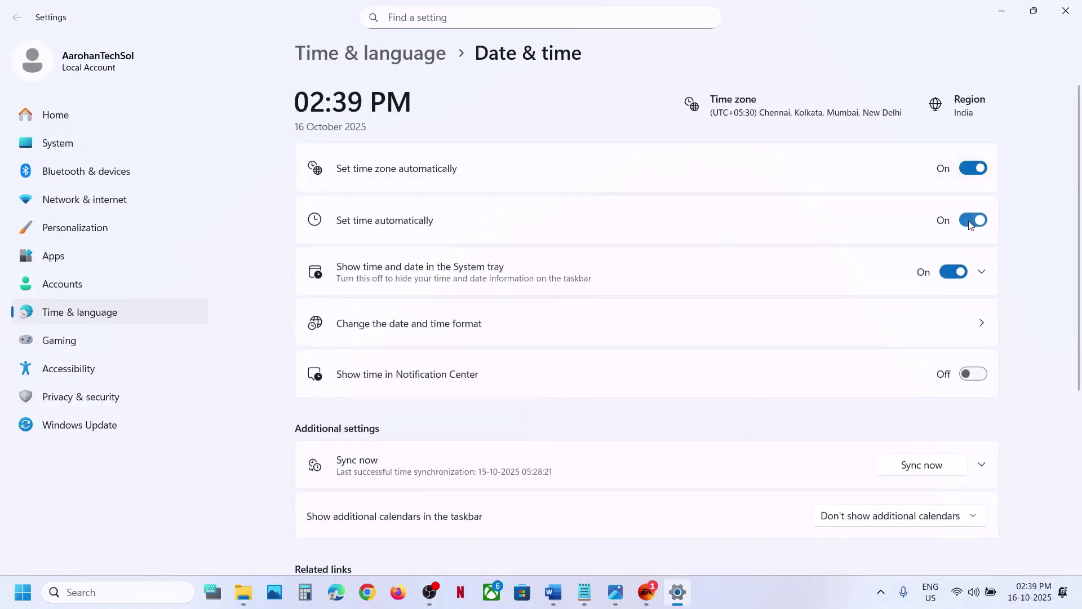
pyautogui.click(972, 221)
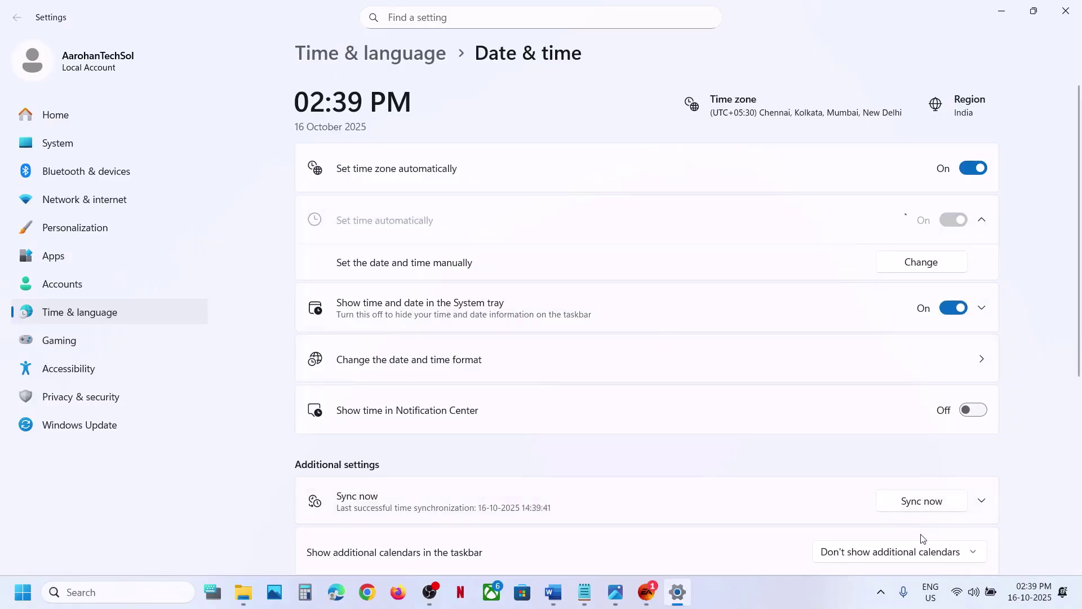
# Step: Synchronize the computer's clock with the time server in the additional date and time settings
pyautogui.scroll(-1, 923, 538)
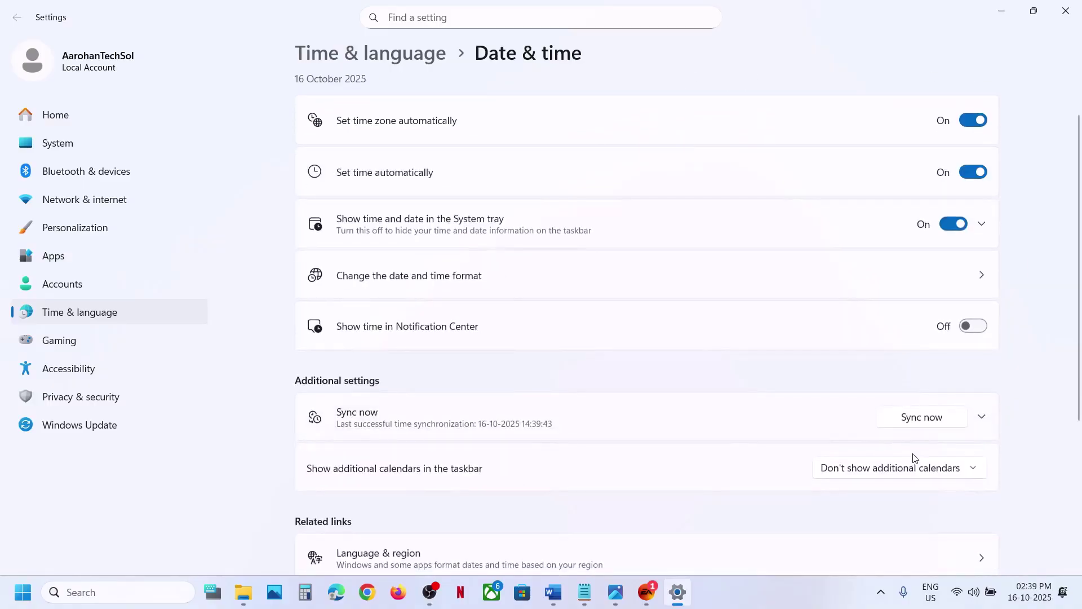
pyautogui.click(921, 433)
pyautogui.click(923, 424)
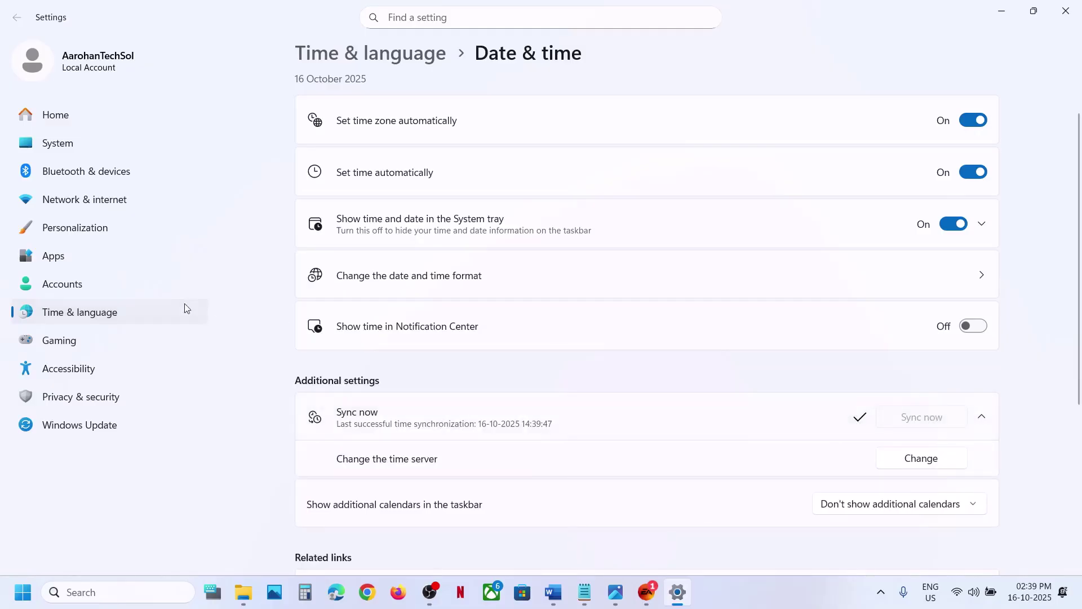
# Step: Check the Country or region choice in the Language & region settings, close Settings, and go to Step 18 in the notes
pyautogui.click(158, 304)
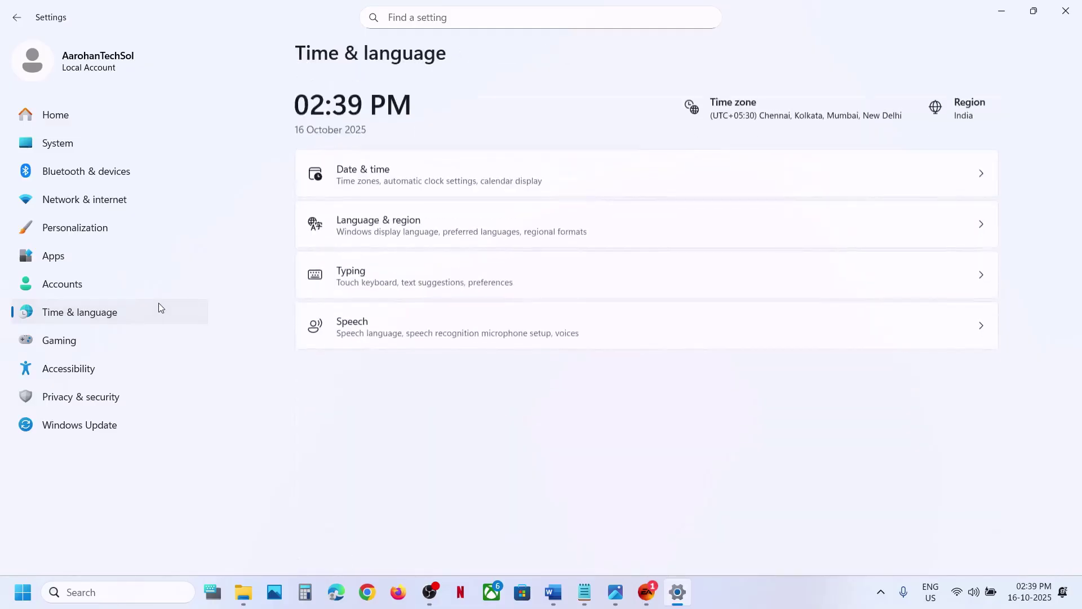
pyautogui.click(509, 235)
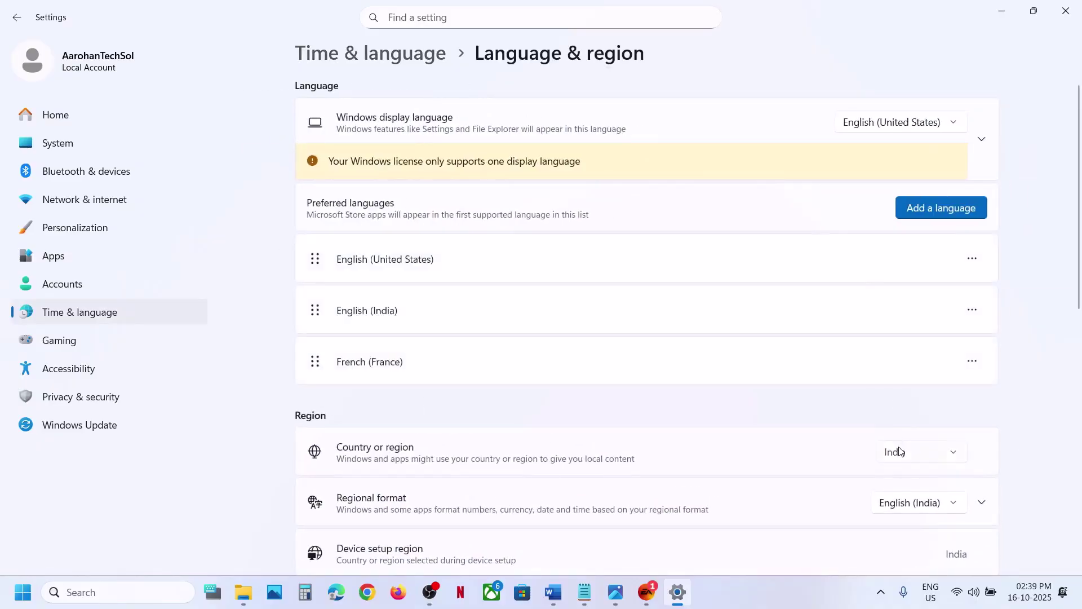
pyautogui.click(899, 451)
pyautogui.click(916, 458)
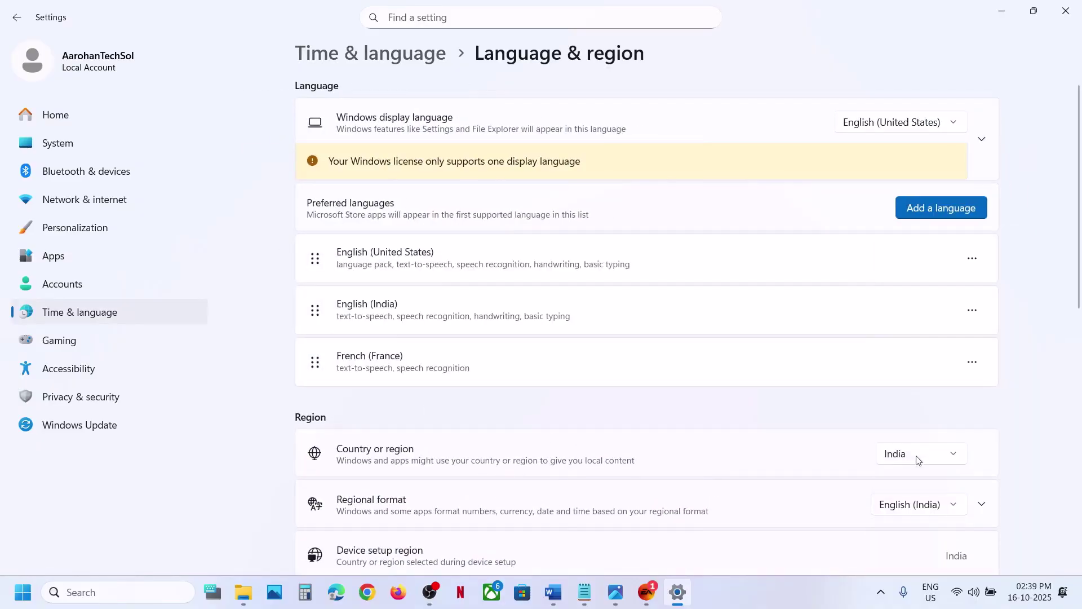
pyautogui.click(1067, 16)
pyautogui.scroll(-3, 374, 447)
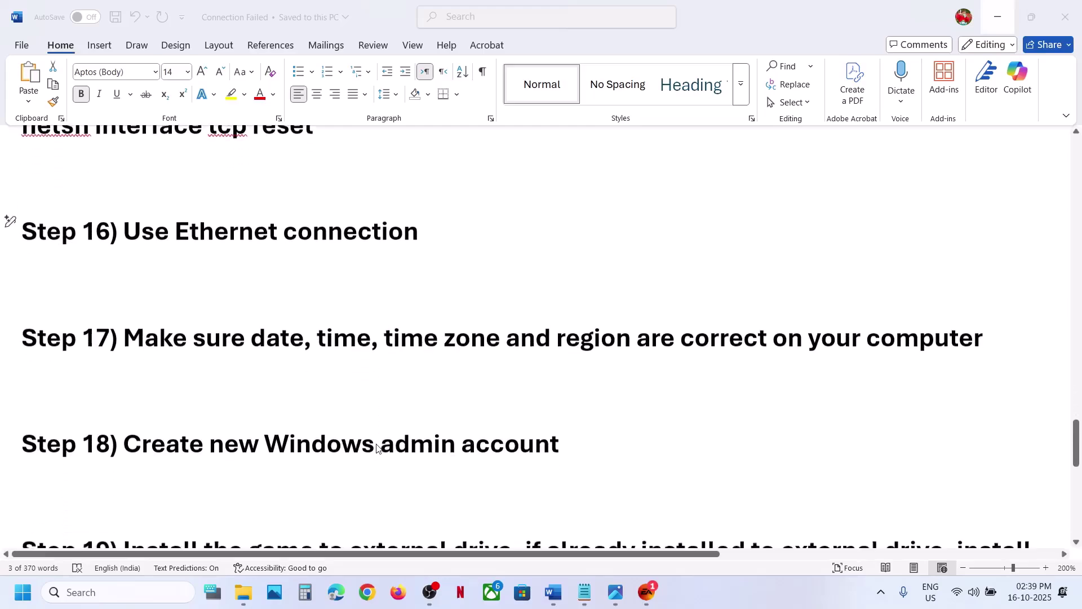
# Step: Highlight "new Windows admin account" in Step 18 of the notes and open the Other users page in the Windows account settings
pyautogui.moveTo(222, 448); pyautogui.dragTo(527, 443)
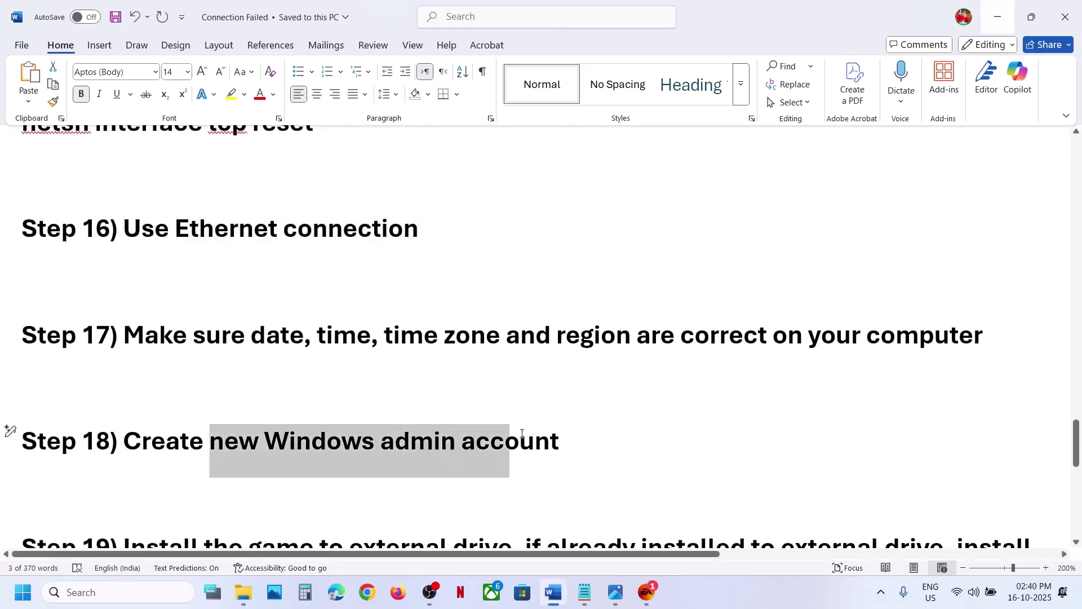
pyautogui.press('super+i')
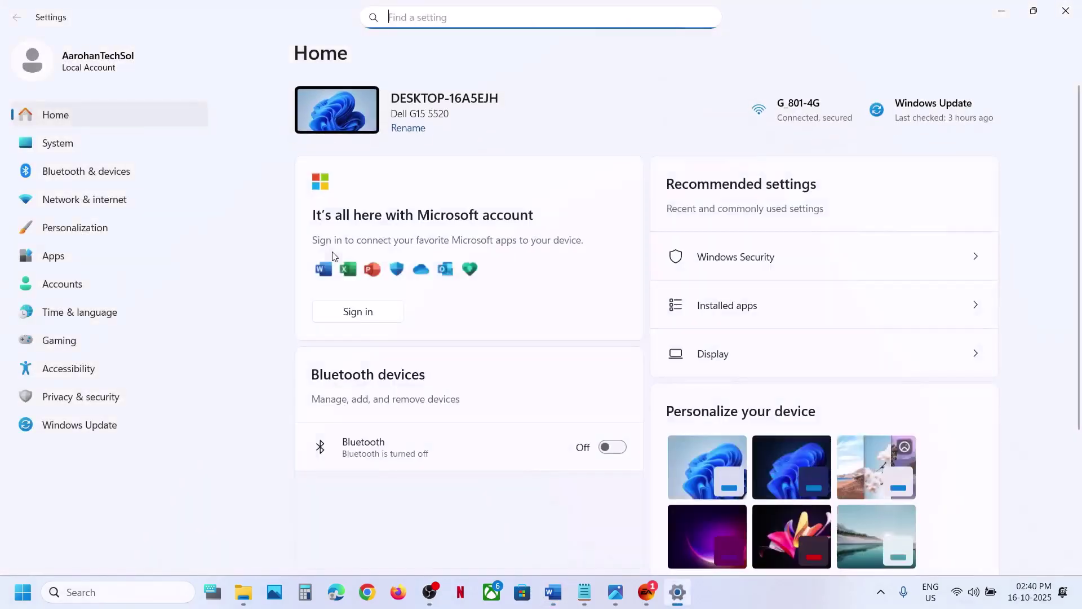
pyautogui.click(62, 284)
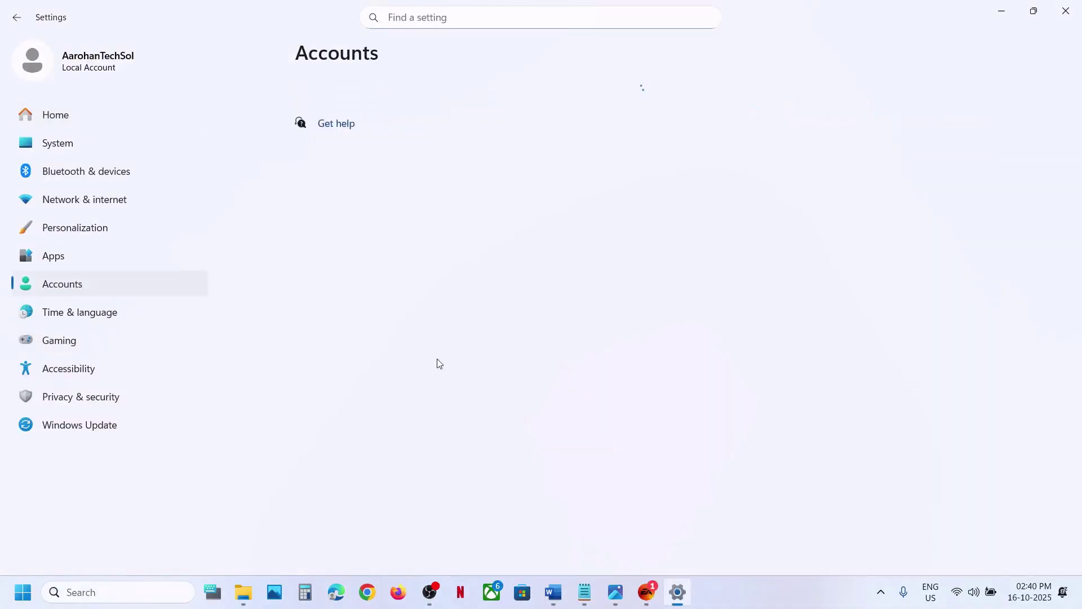
pyautogui.scroll(-5, 438, 363)
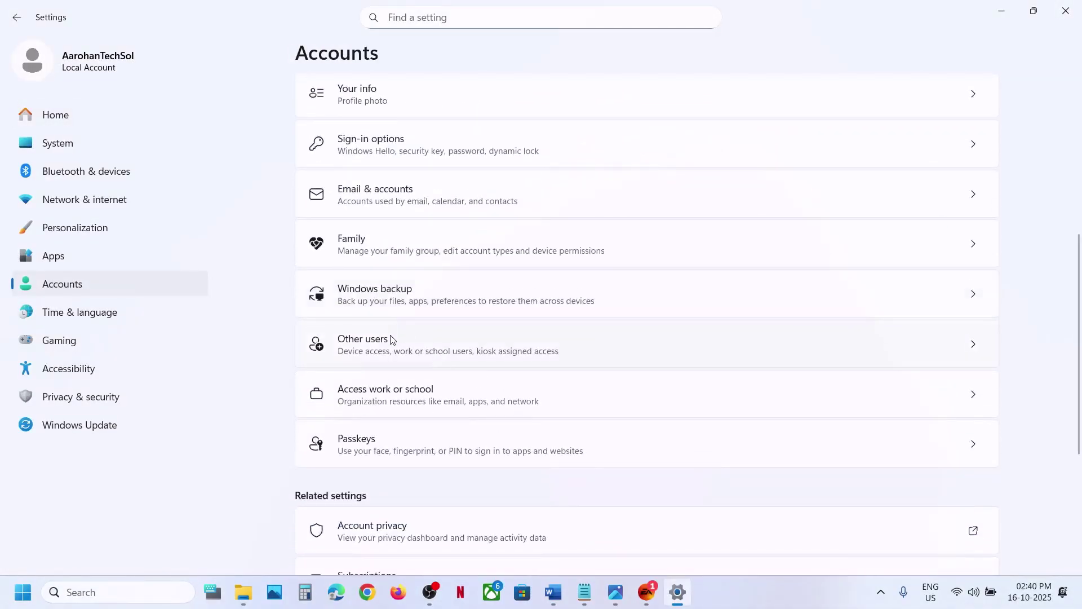
pyautogui.click(392, 340)
# Step: Add a local user named test1 without a Microsoft account and without a password
pyautogui.click(962, 118)
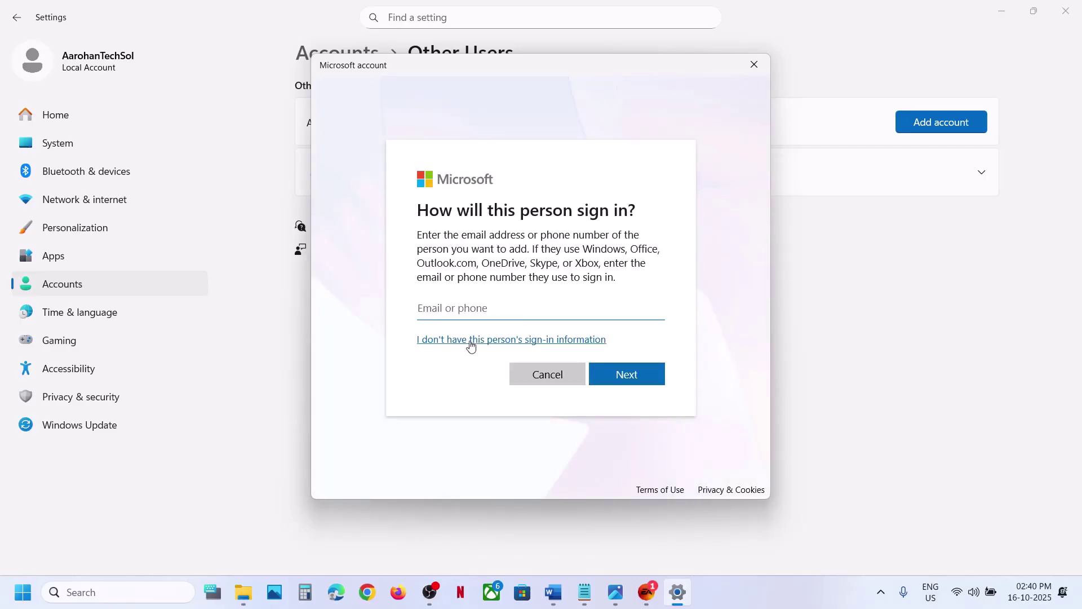
pyautogui.click(472, 341)
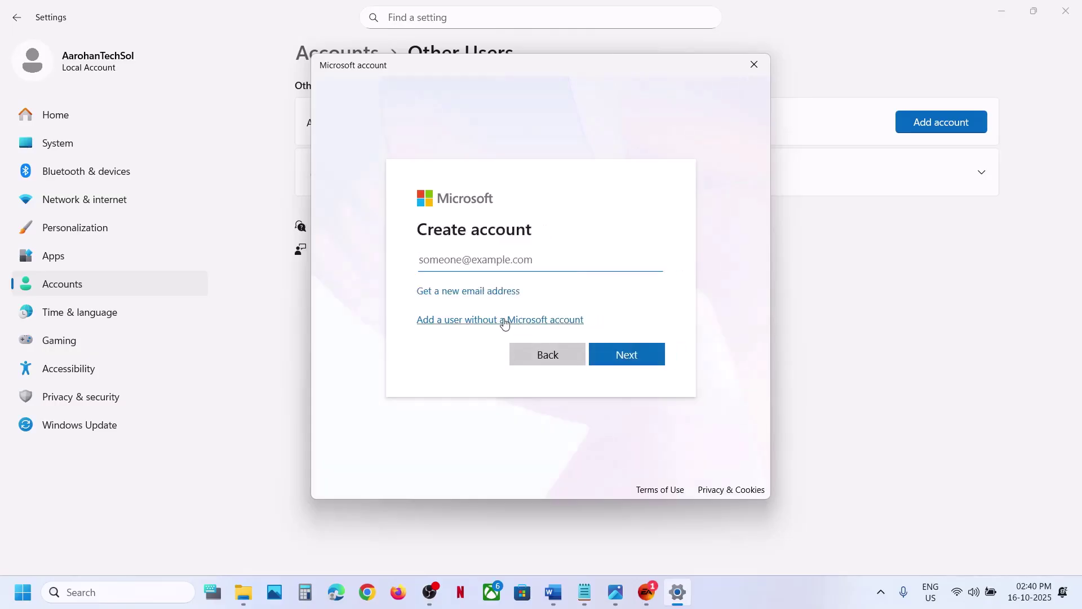
pyautogui.click(499, 320)
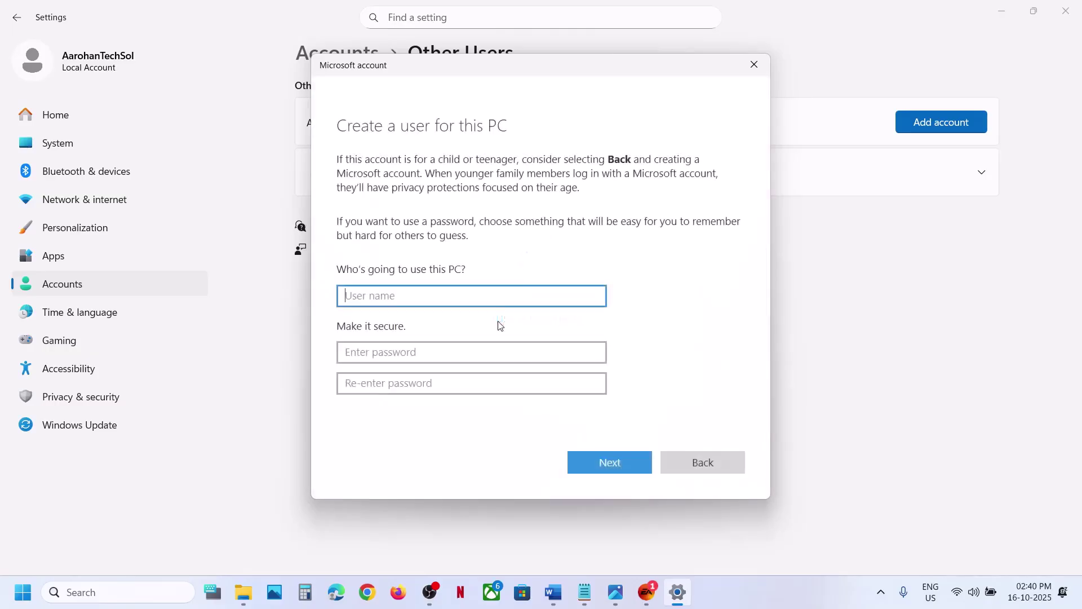
pyautogui.write('test1')
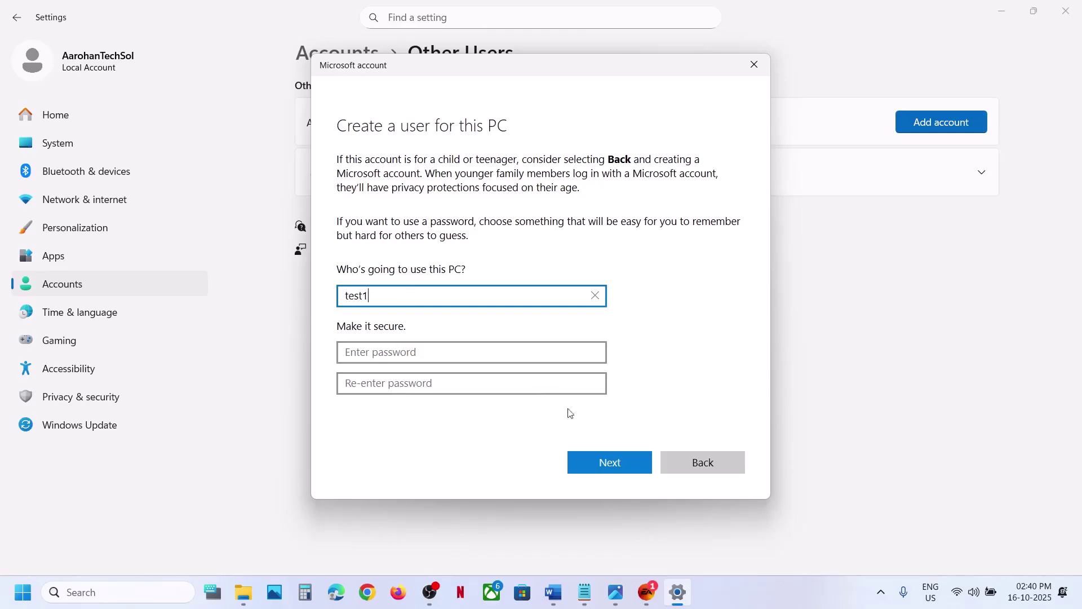
pyautogui.click(599, 471)
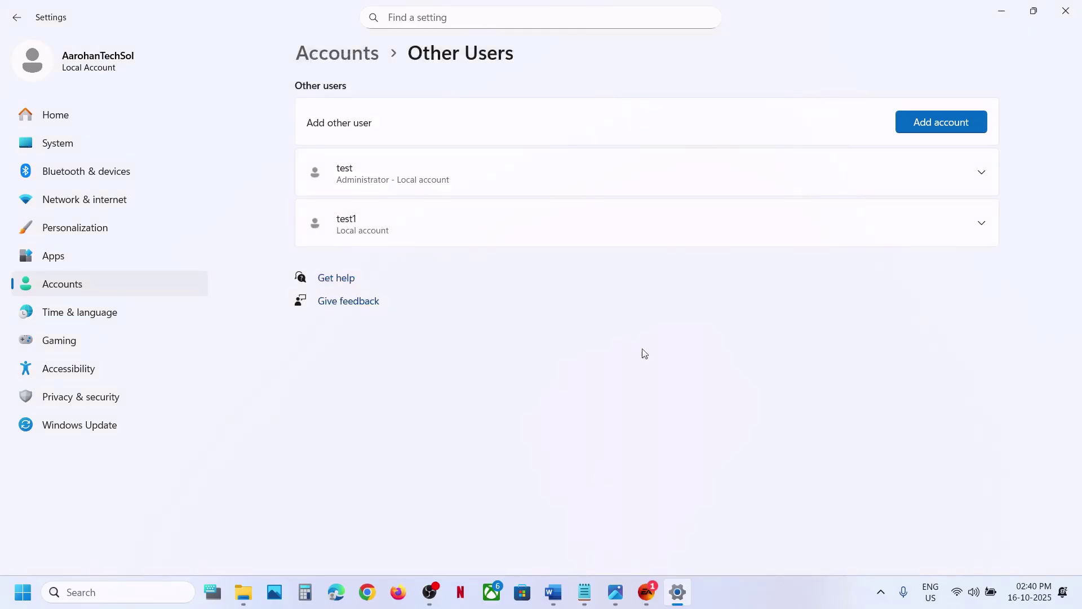
# Step: Change the account type of test1 to Administrator
pyautogui.click(628, 231)
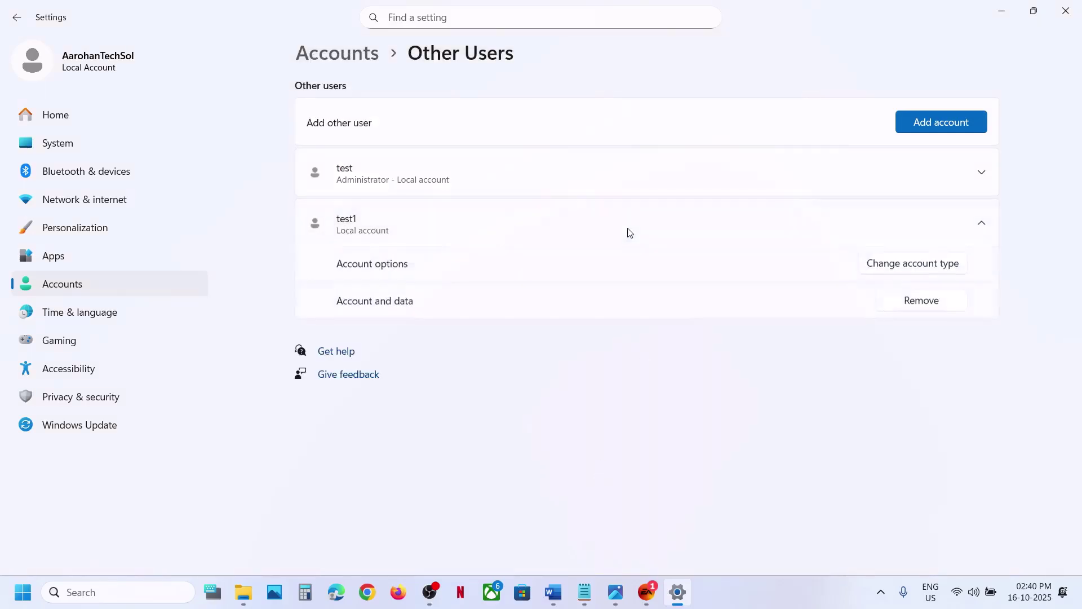
pyautogui.click(883, 266)
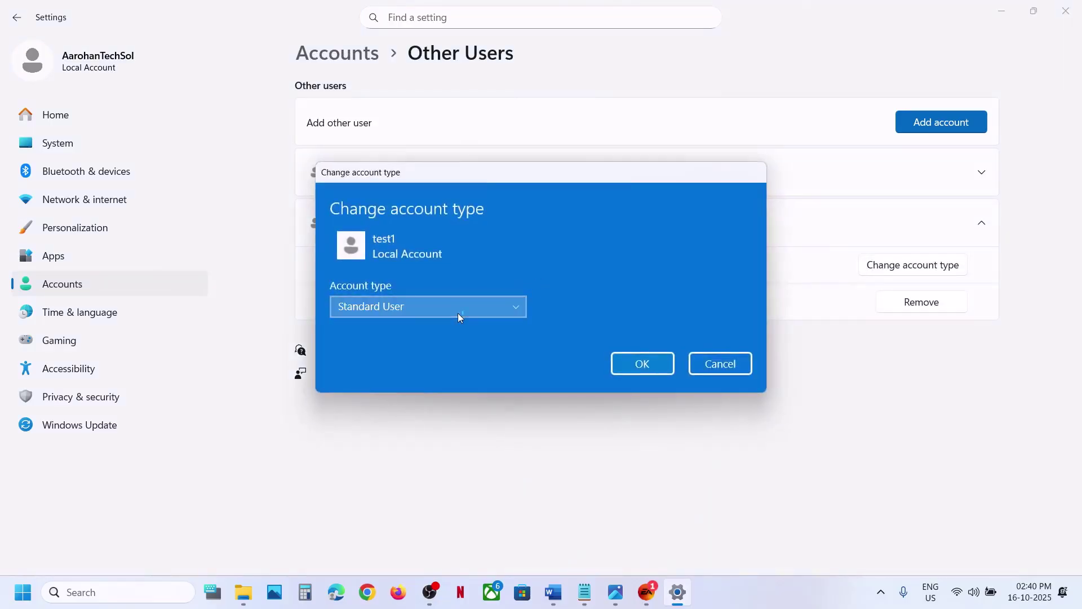
pyautogui.click(458, 313)
pyautogui.click(400, 291)
pyautogui.click(657, 365)
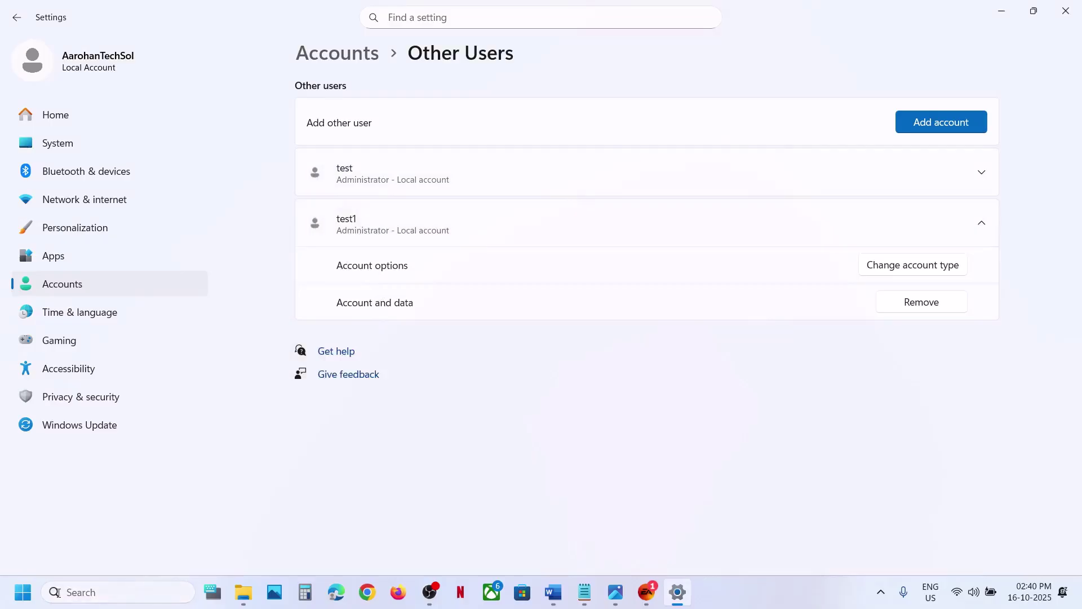
# Step: Look at the Windows power options and dismiss them without choosing one
pyautogui.click(22, 592)
pyautogui.click(409, 543)
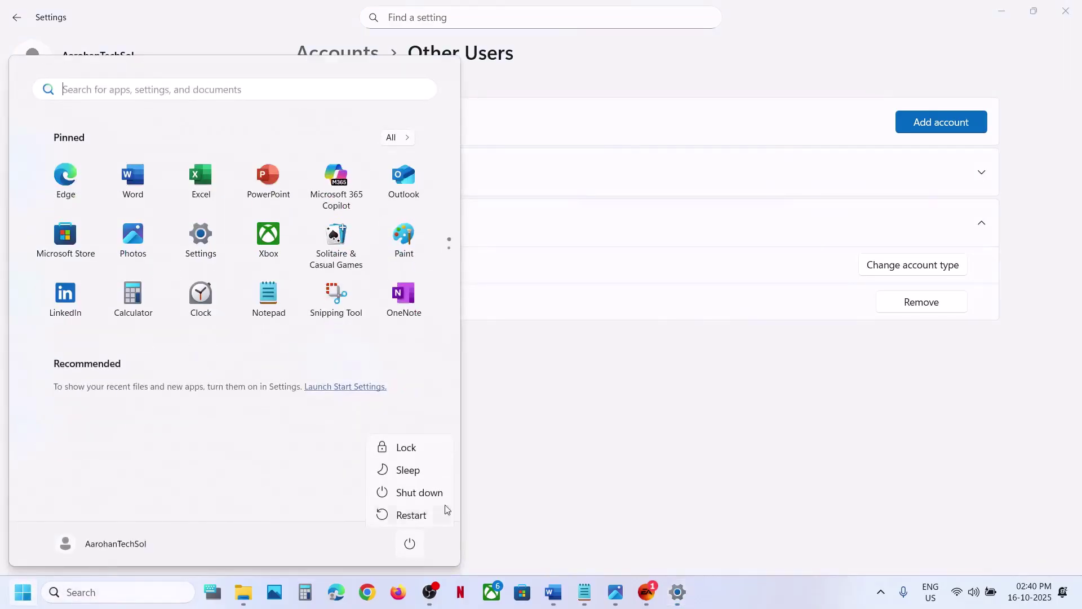
pyautogui.click(555, 433)
pyautogui.click(553, 395)
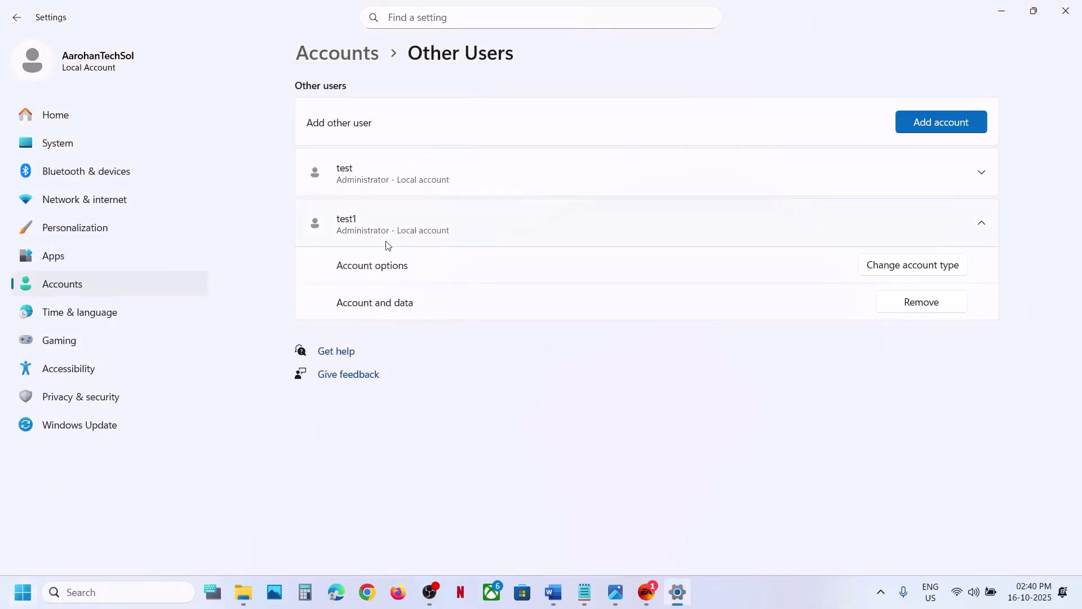
# Step: Maximize the EA app window, and highlight "Install the game to external" in Step 19 of the Word notes
pyautogui.click(646, 592)
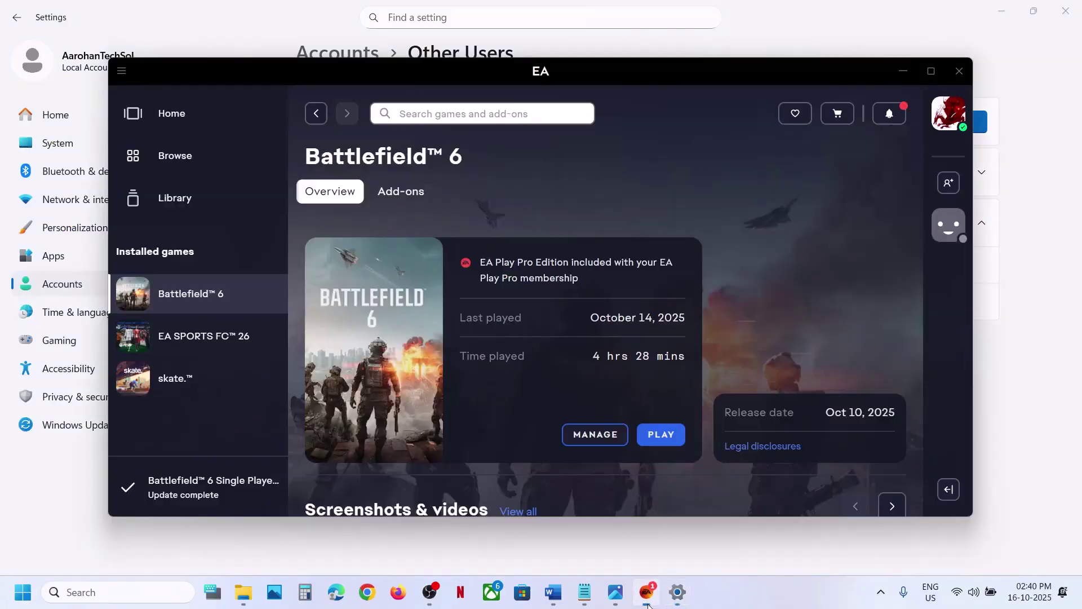
pyautogui.click(931, 71)
pyautogui.click(554, 592)
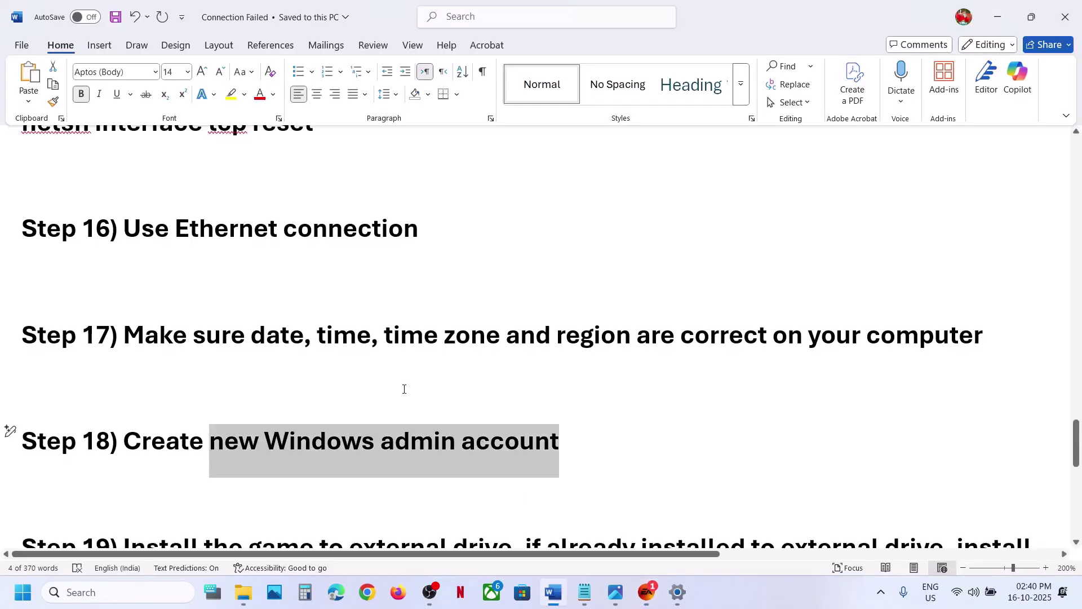
pyautogui.scroll(-3, 404, 389)
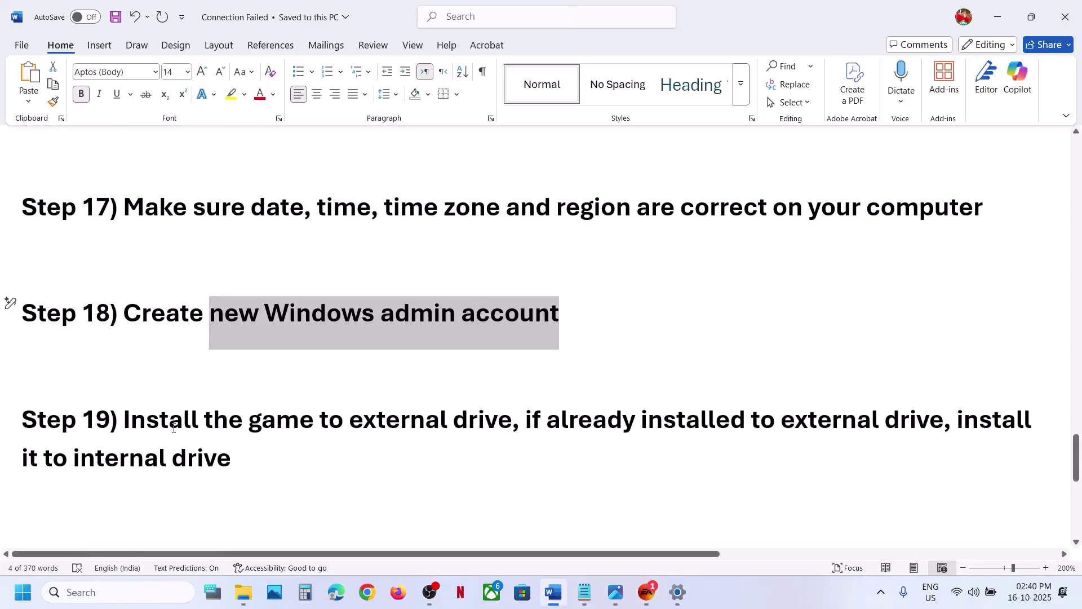
pyautogui.moveTo(174, 428); pyautogui.dragTo(452, 423)
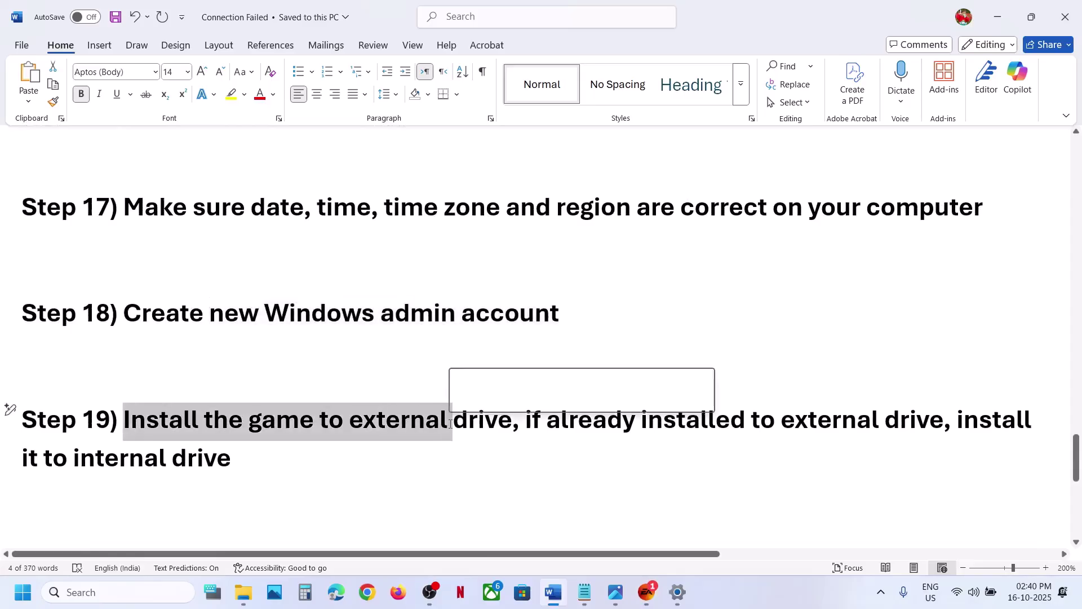
# Step: Switch to the EA app and look at the Manage options for Battlefield 6, closing them without a choice
pyautogui.click(654, 593)
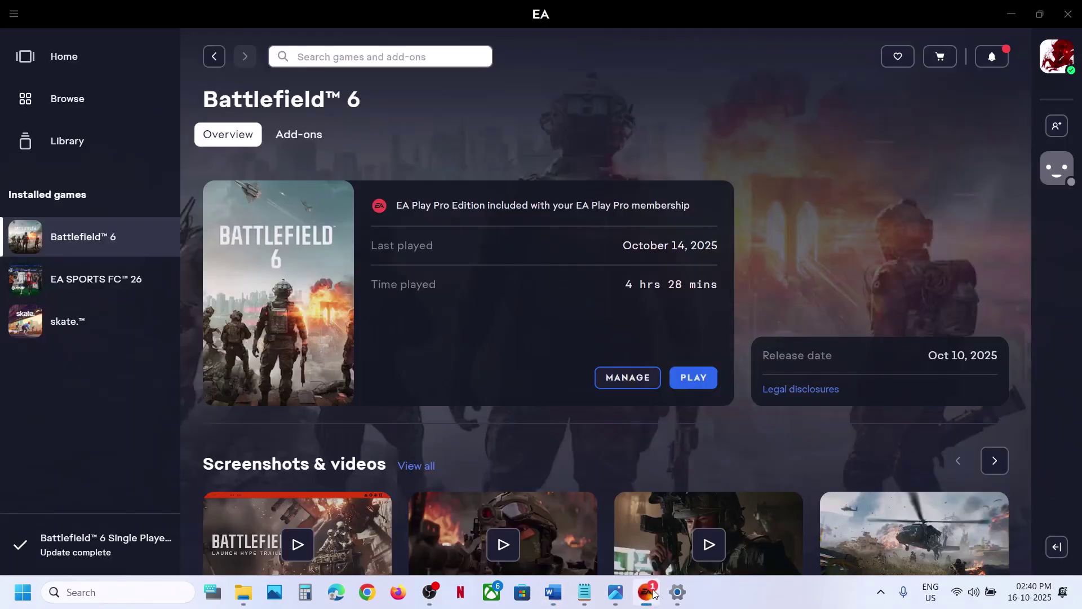
pyautogui.click(609, 374)
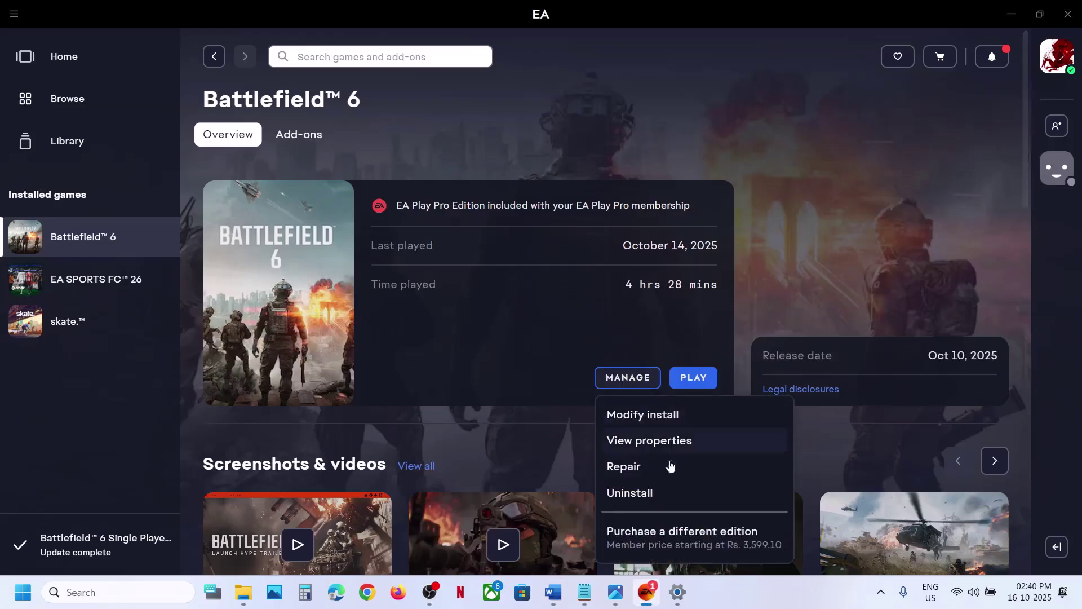
pyautogui.click(448, 337)
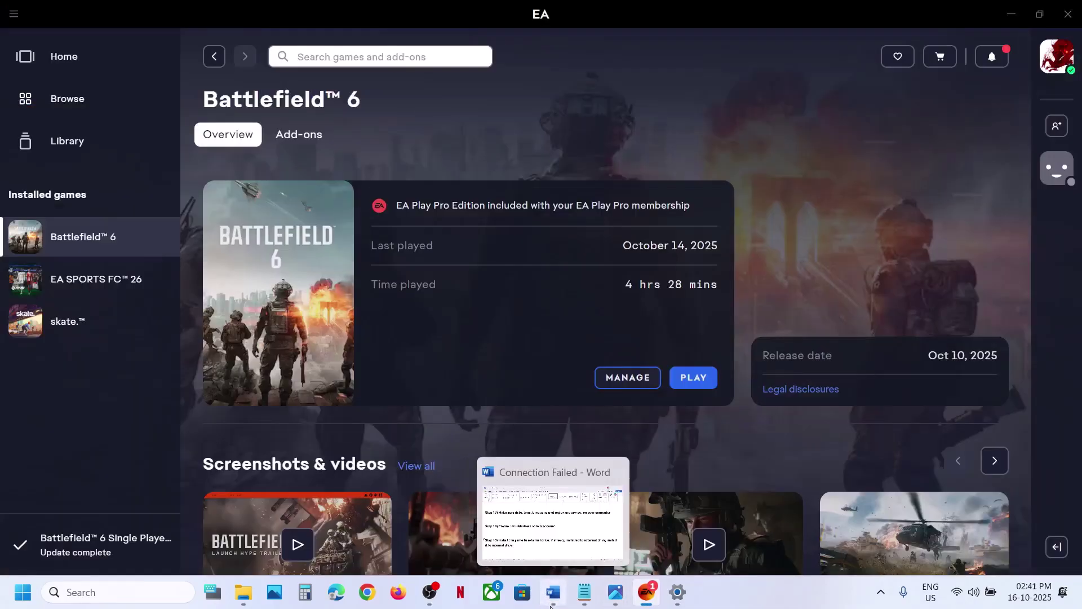
# Step: Return to the Word notes and highlight the "already installed to external" and "install it to internal drive" parts of Step 19
pyautogui.click(550, 605)
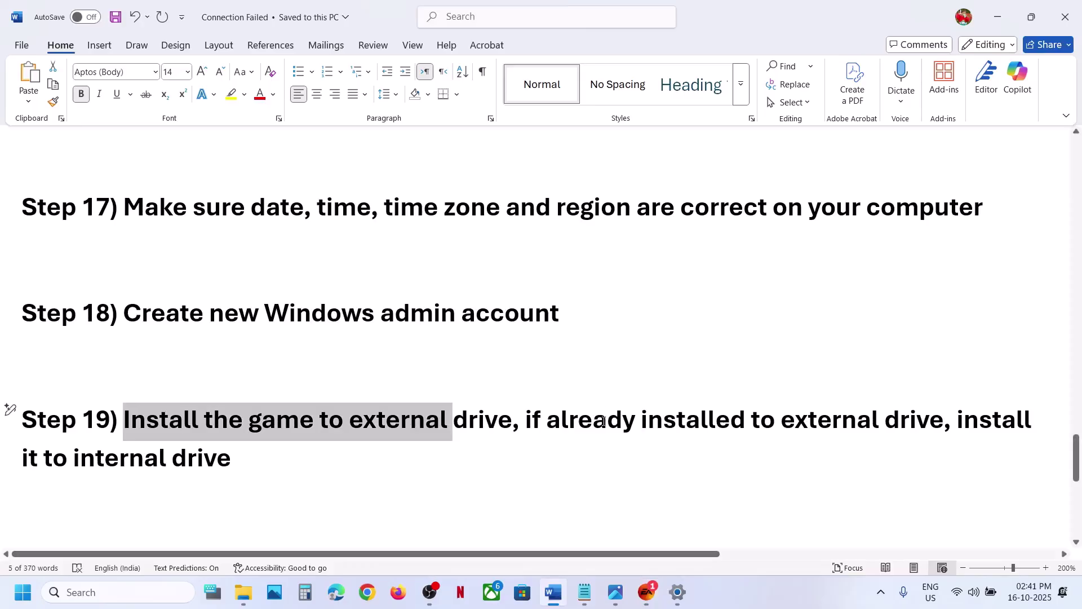
pyautogui.moveTo(603, 421); pyautogui.dragTo(879, 422)
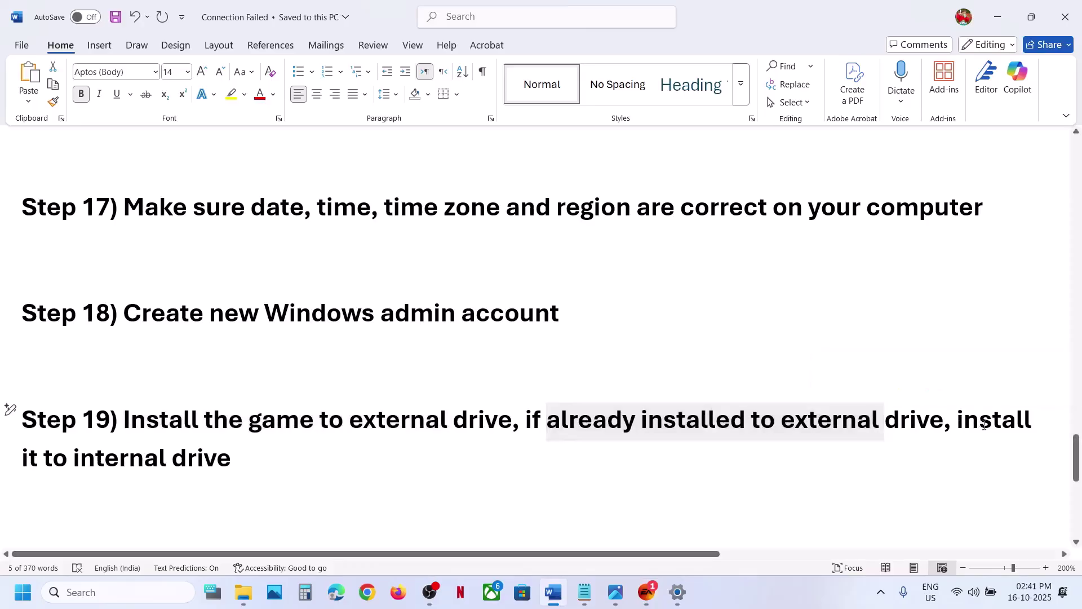
pyautogui.moveTo(955, 422); pyautogui.dragTo(266, 452)
pyautogui.click(268, 458)
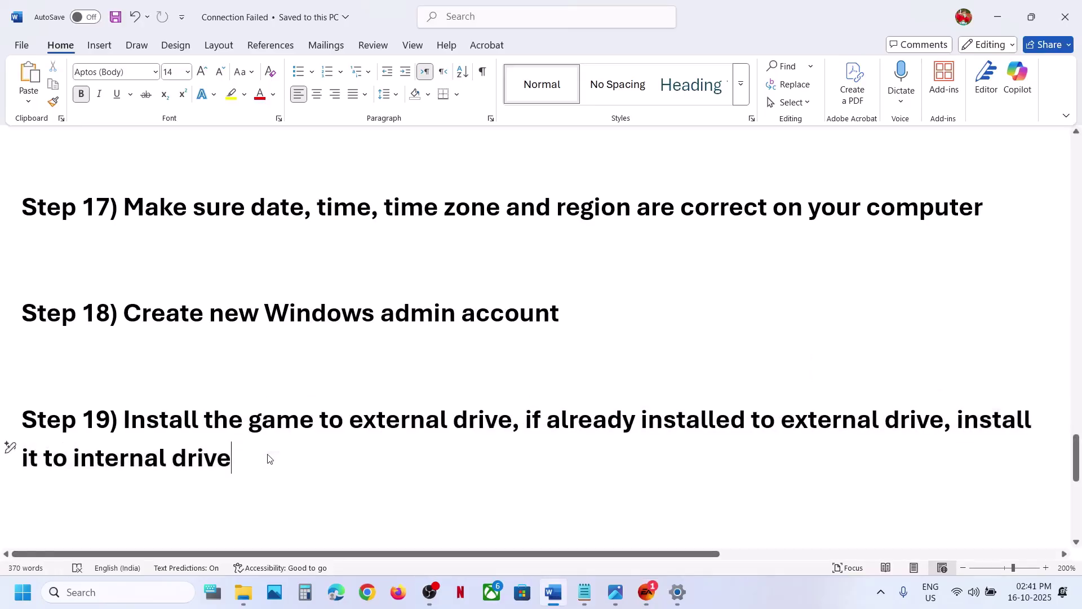
# Step: Highlight "Verify/repair the game files" in Step 20 and show the Repair option for Battlefield 6 in the EA app
pyautogui.scroll(-2, 268, 457)
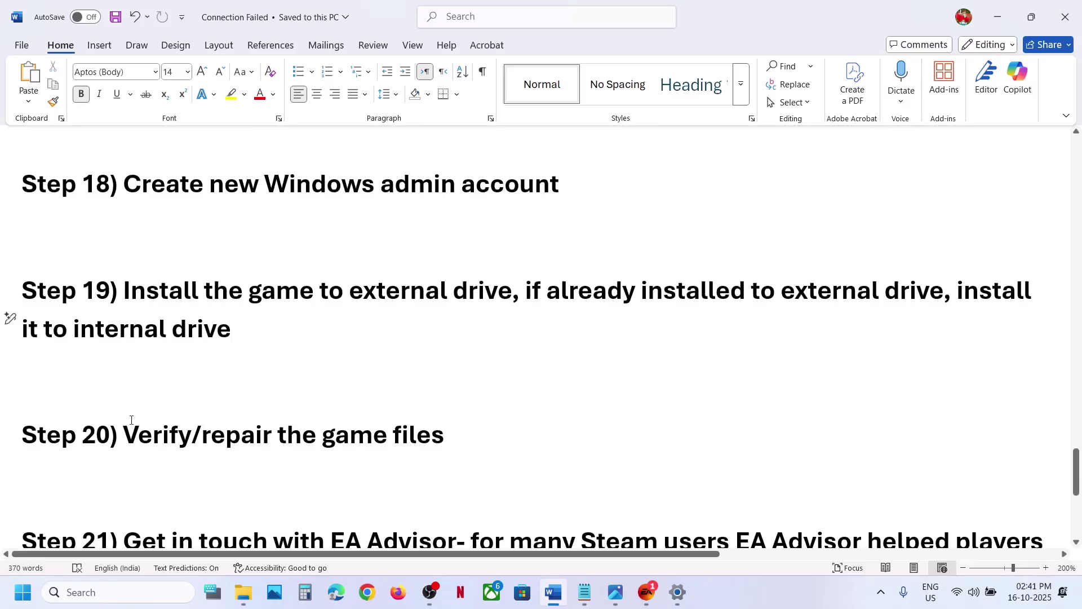
pyautogui.moveTo(131, 420); pyautogui.dragTo(445, 437)
pyautogui.click(648, 593)
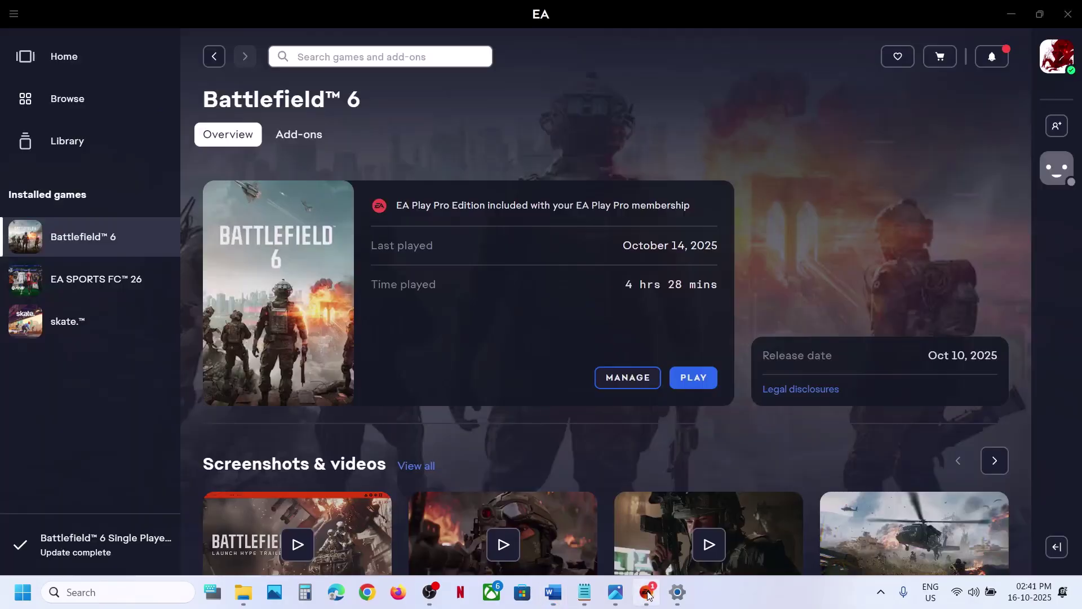
pyautogui.click(631, 386)
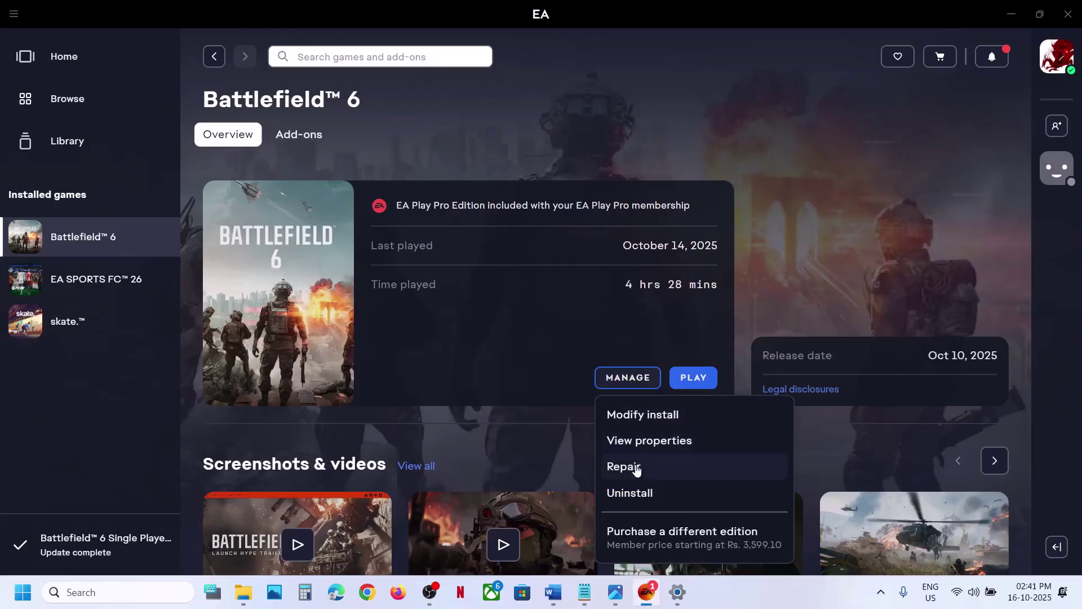
# Step: Find and launch the Steam app from Windows search, and close the Manage options for Battlefield 6 in the EA app
pyautogui.click(160, 590)
pyautogui.write('steam')
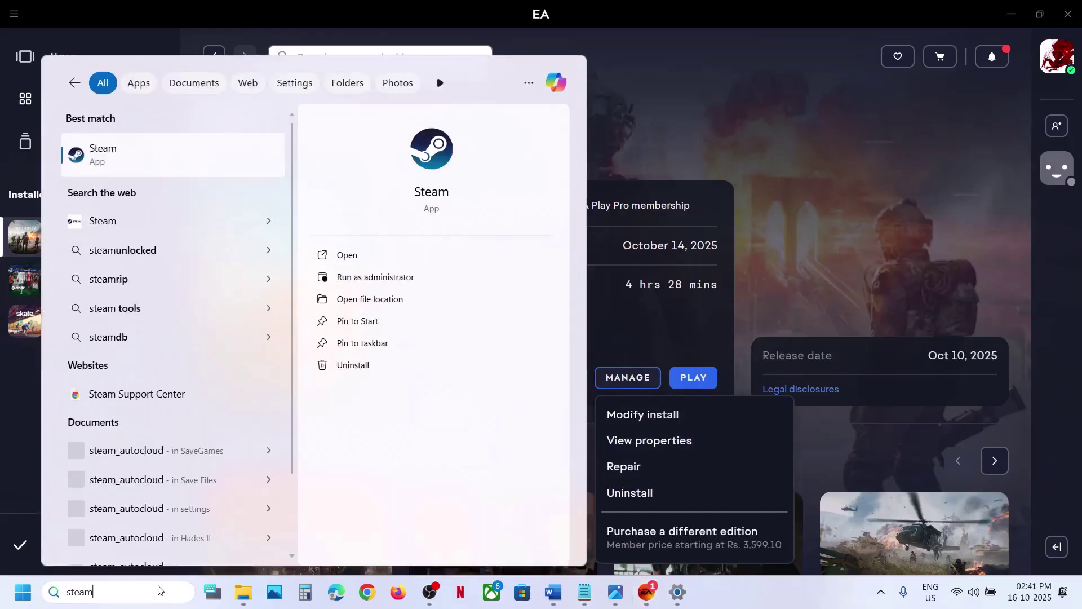
pyautogui.press('Return')
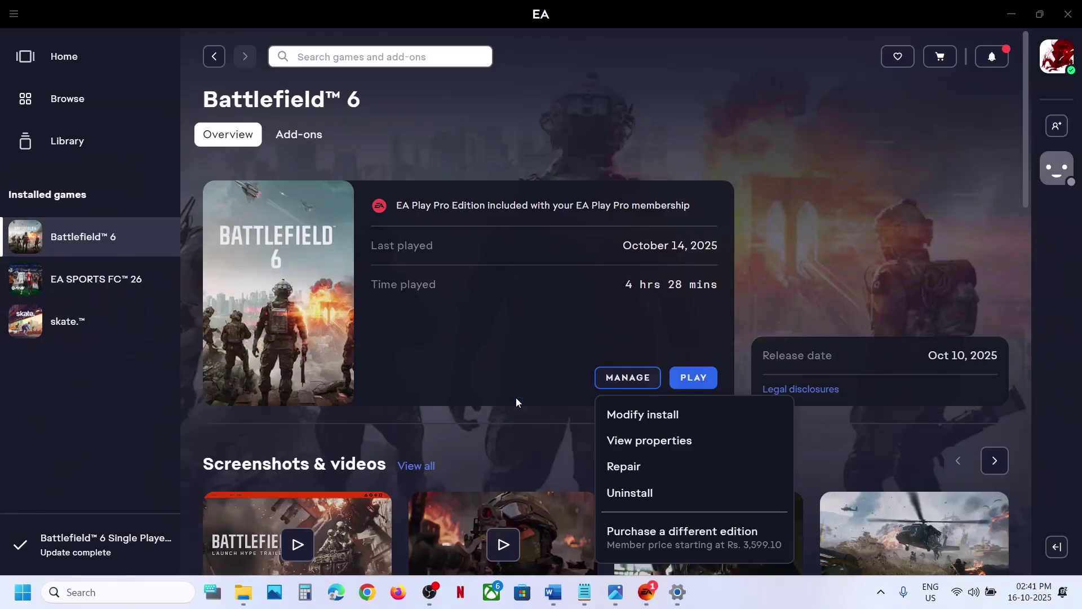
pyautogui.click(500, 374)
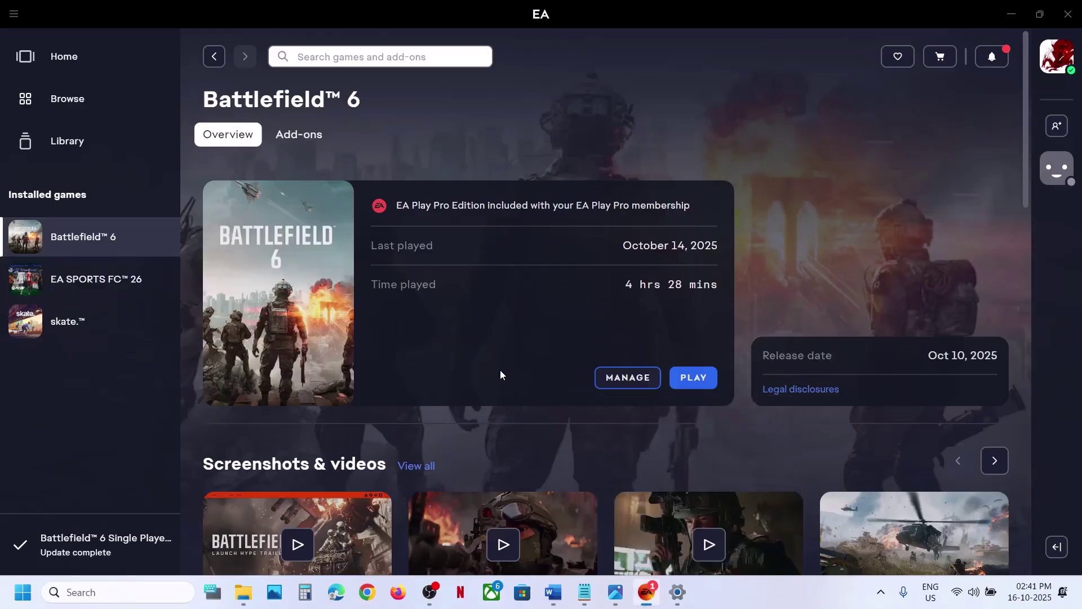
# Step: Return to the Word notes and read Step 21 about contacting an EA Advisor while Steam starts
pyautogui.click(553, 591)
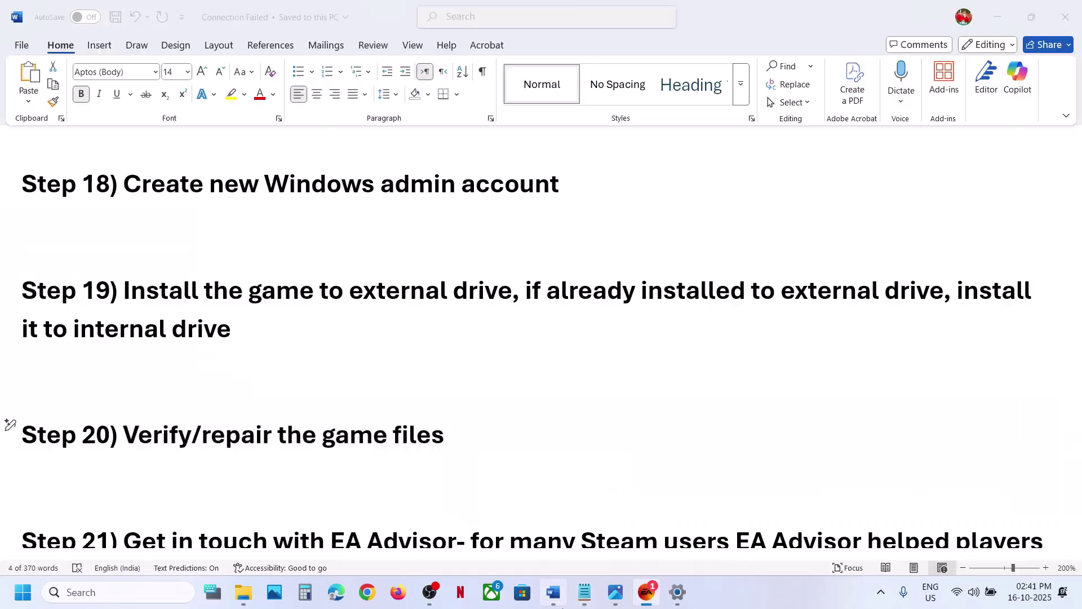
pyautogui.scroll(-2, 317, 396)
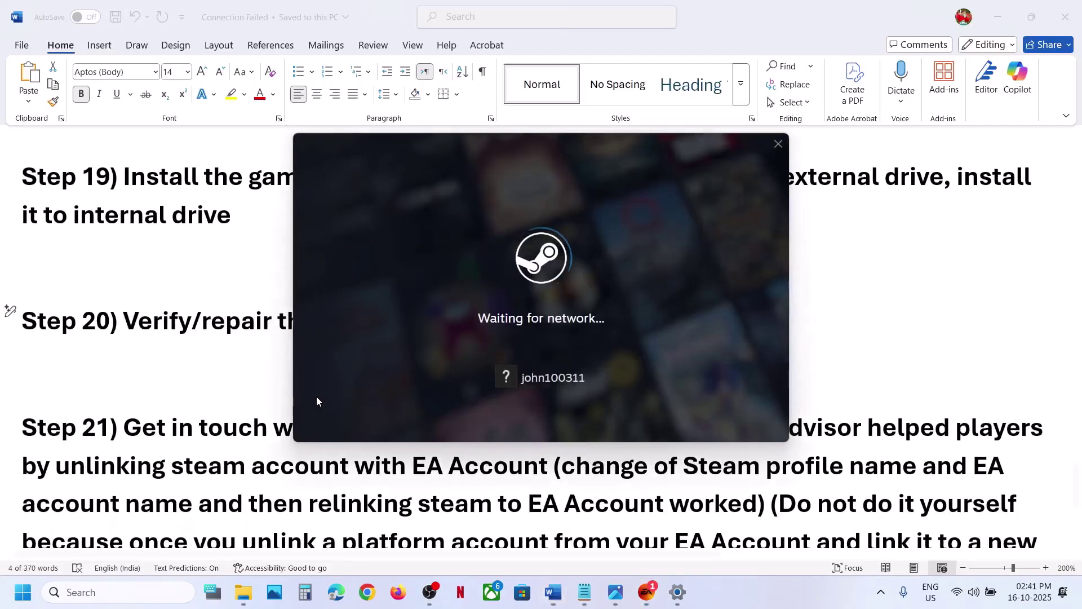
pyautogui.scroll(-4, 172, 421)
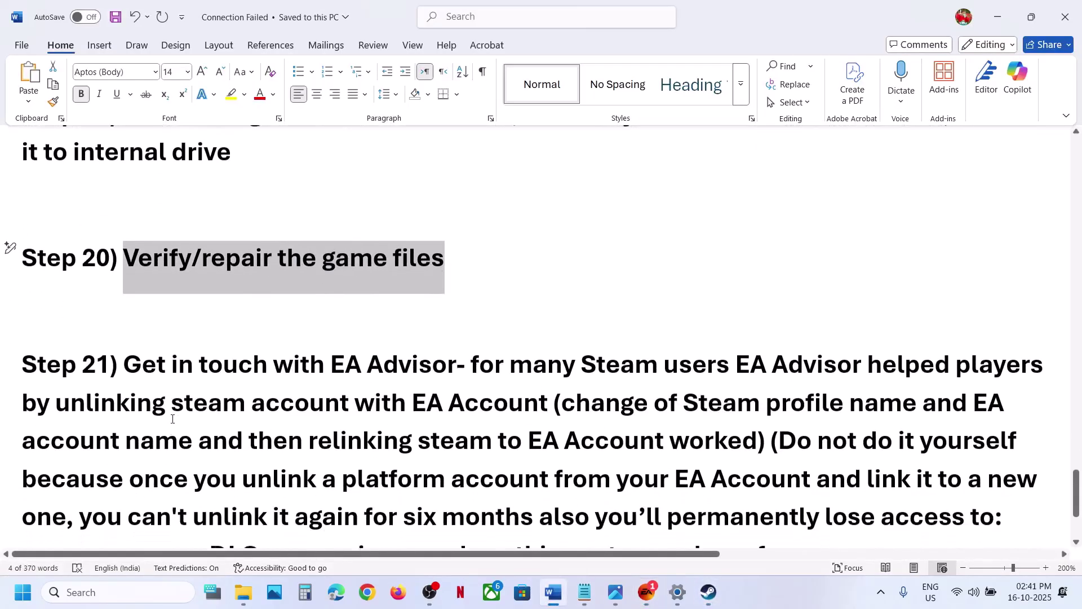
pyautogui.scroll(-1, 172, 419)
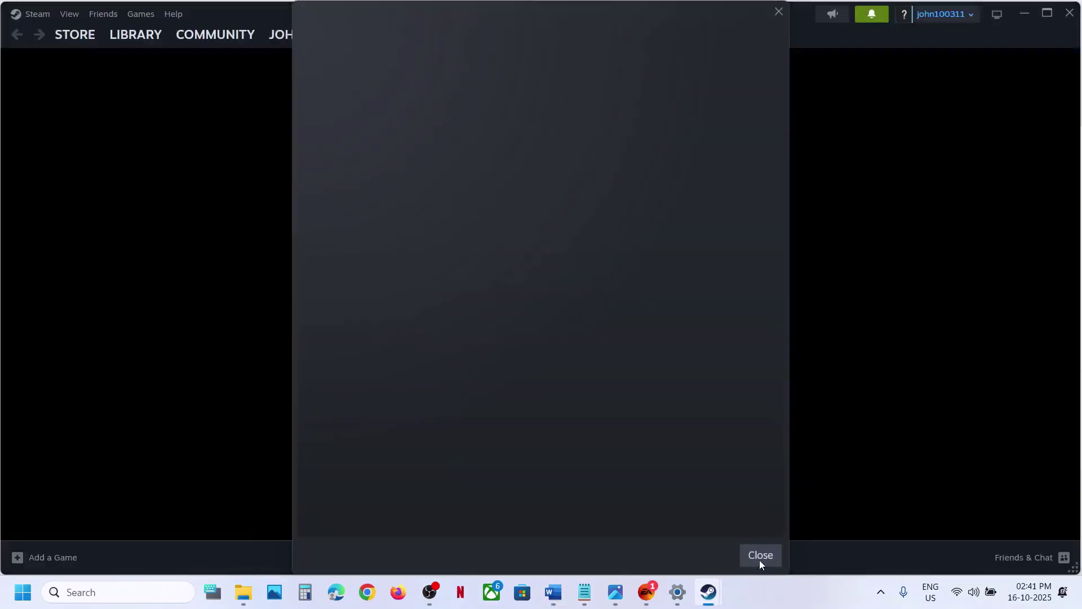
# Step: Dismiss the Steam popup, show the Installed Files properties of Battlefield 6 Open Beta with the verify integrity option, and close them
pyautogui.click(759, 558)
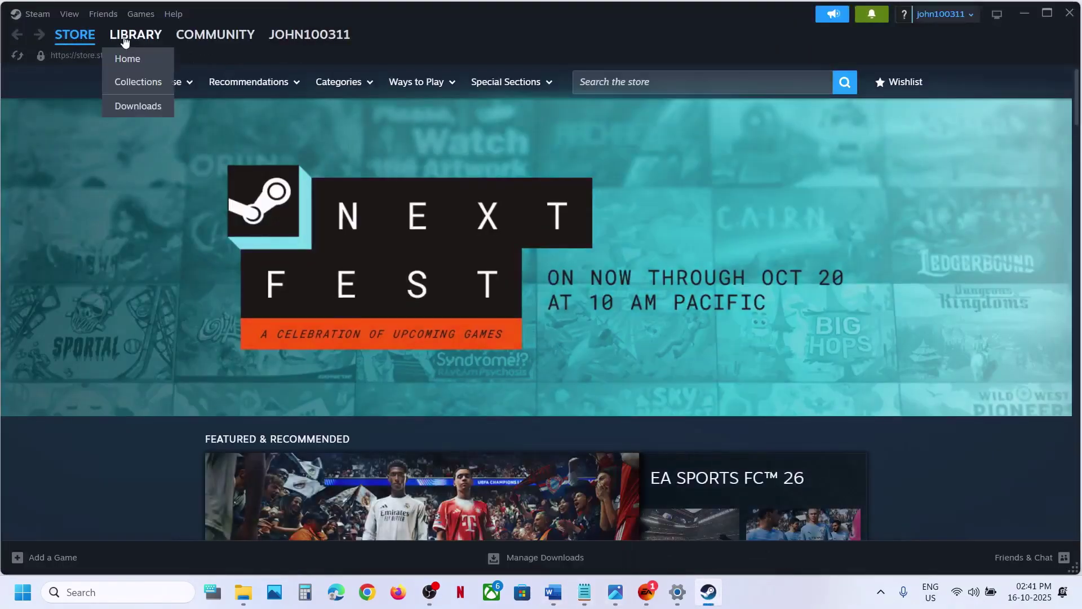
pyautogui.click(133, 38)
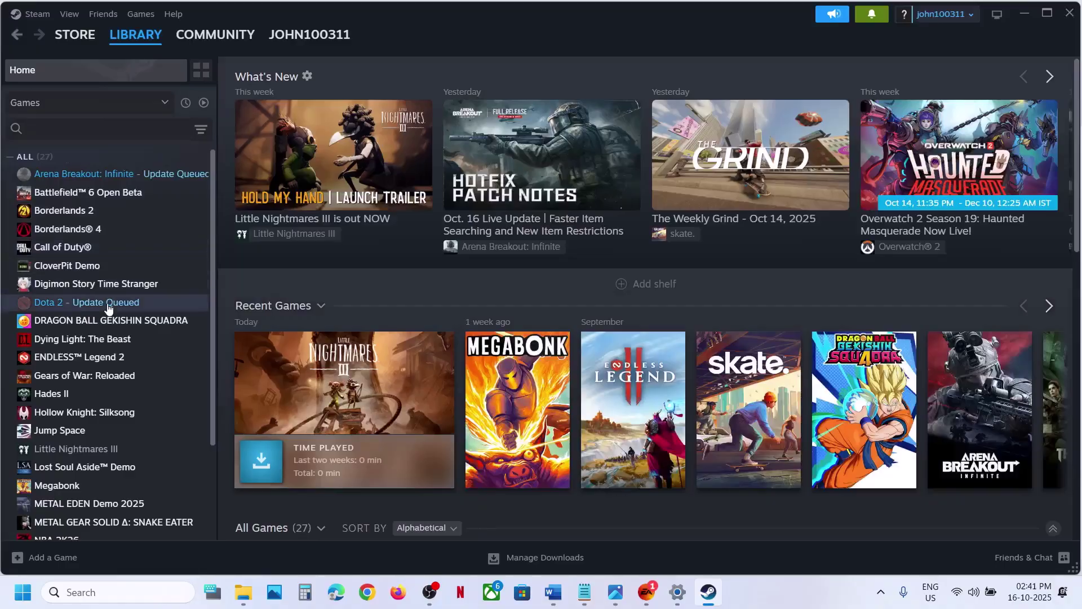
pyautogui.rightClick(111, 197)
pyautogui.click(160, 305)
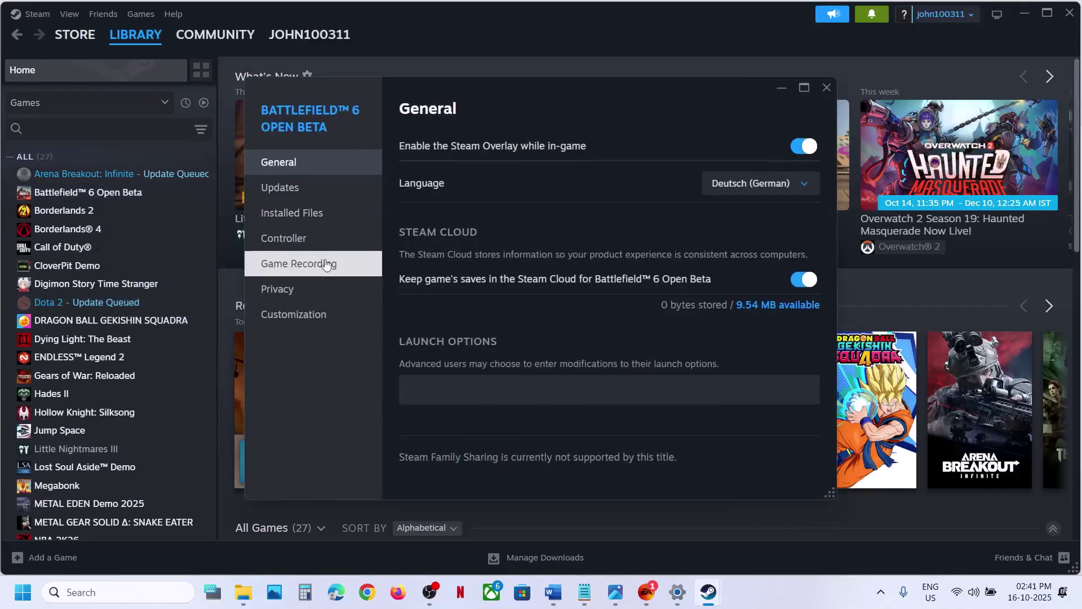
pyautogui.click(300, 220)
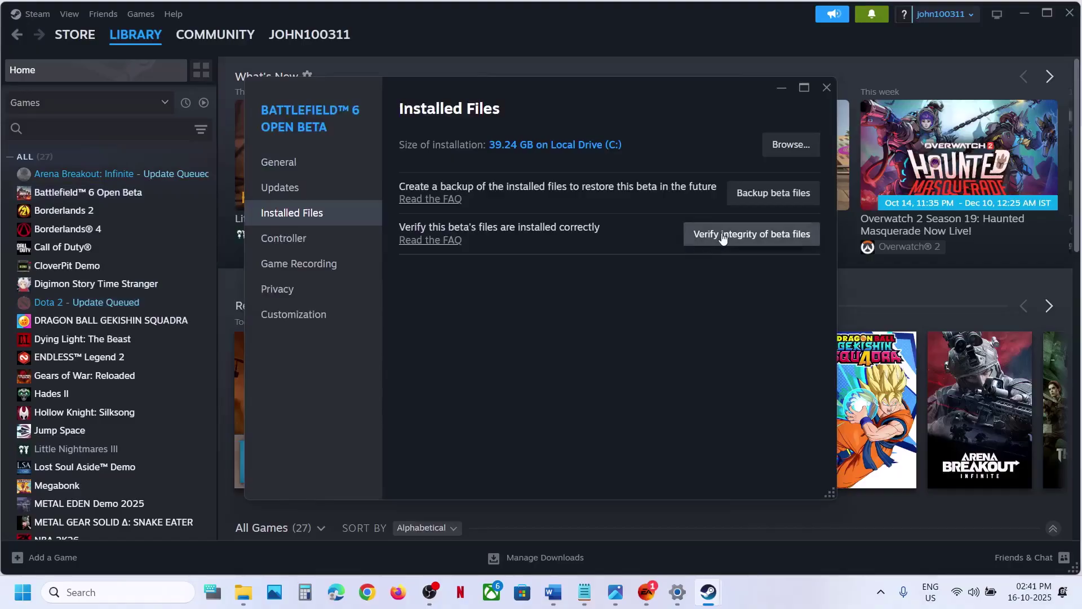
pyautogui.click(825, 88)
# Step: Highlight "Get in touch with EA Advisor" in Step 21 of the Word notes, and search Google in Chrome for "ea help"
pyautogui.click(553, 592)
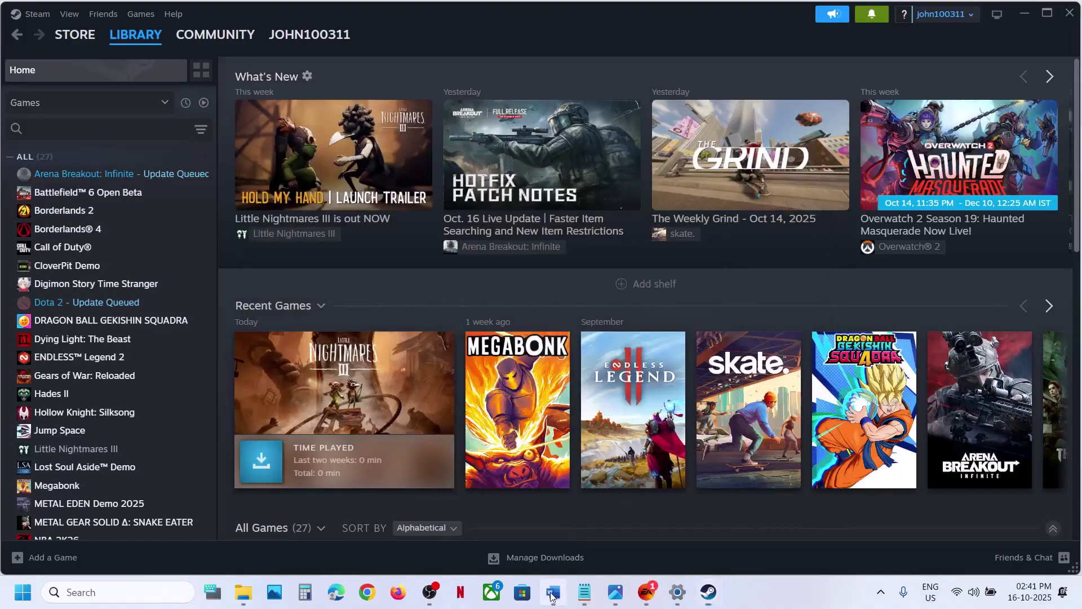
pyautogui.moveTo(126, 196); pyautogui.dragTo(456, 187)
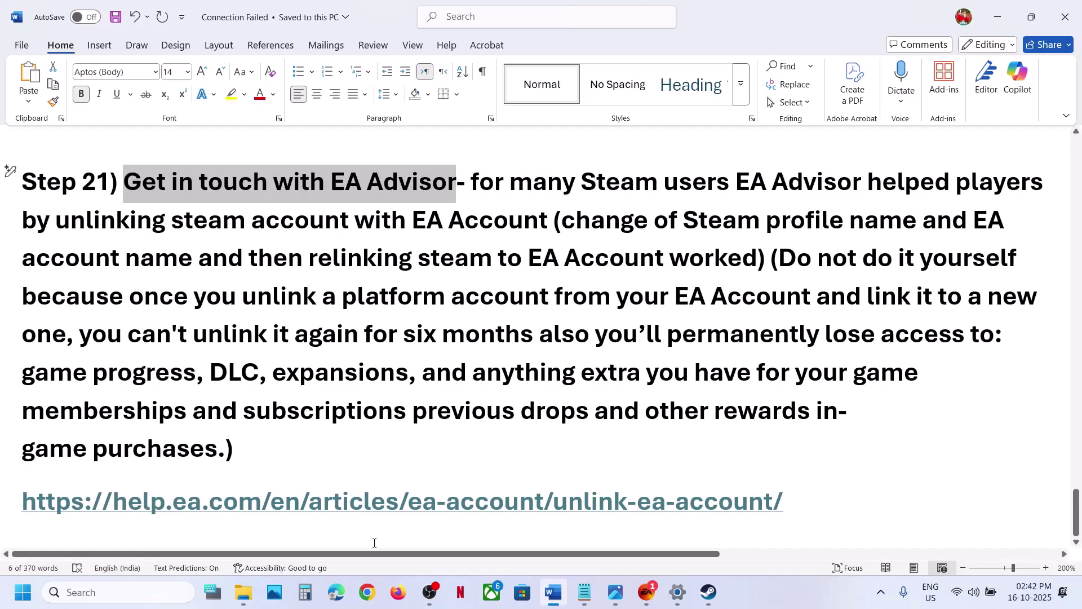
pyautogui.click(367, 592)
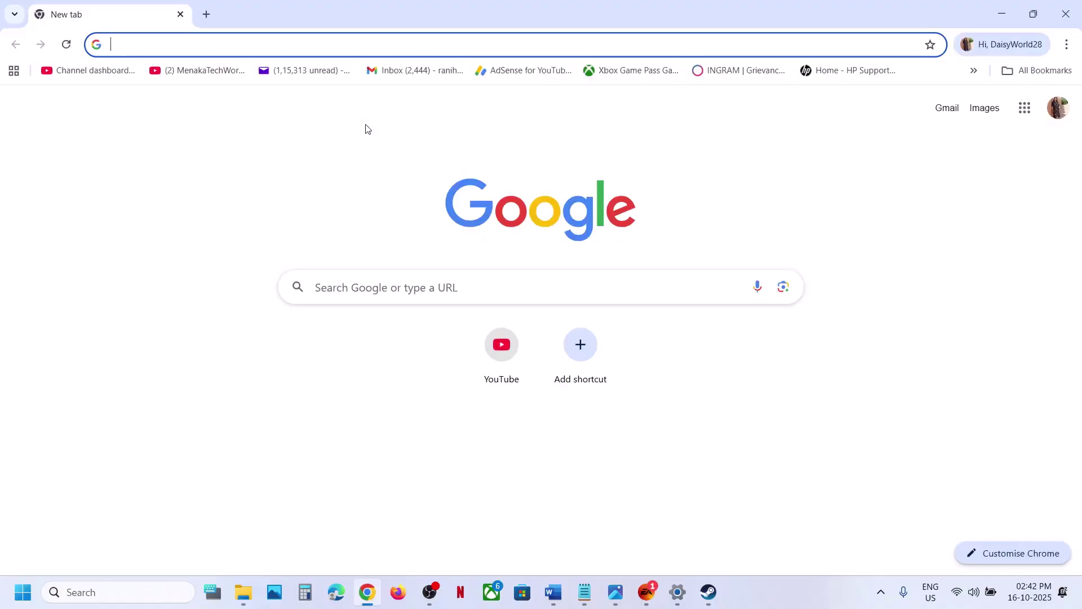
pyautogui.write('ea help')
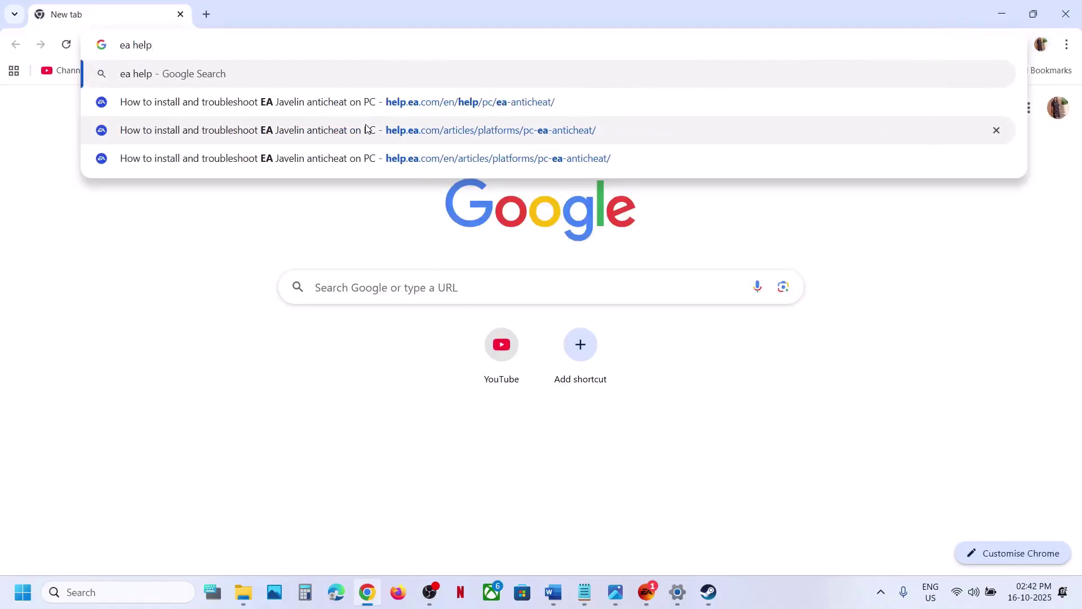
pyautogui.press('Return')
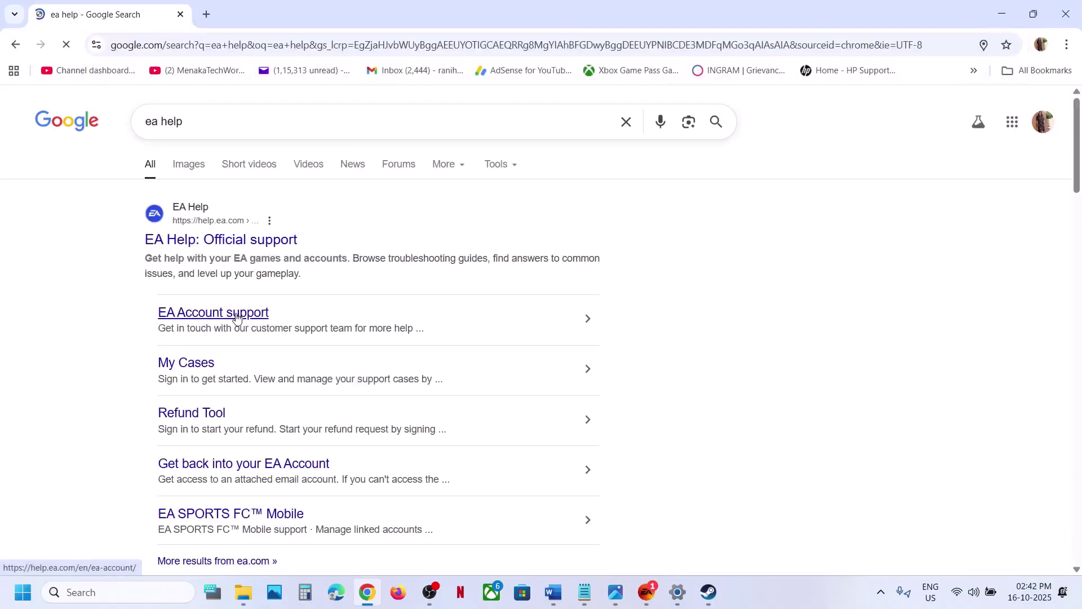
pyautogui.scroll(-4, 236, 317)
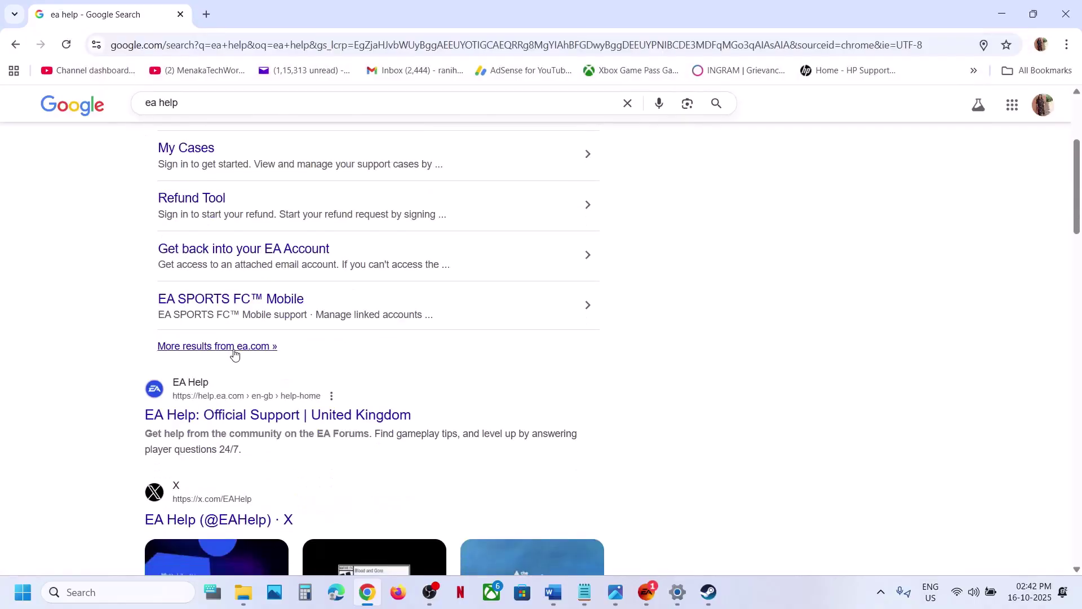
pyautogui.scroll(4, 283, 370)
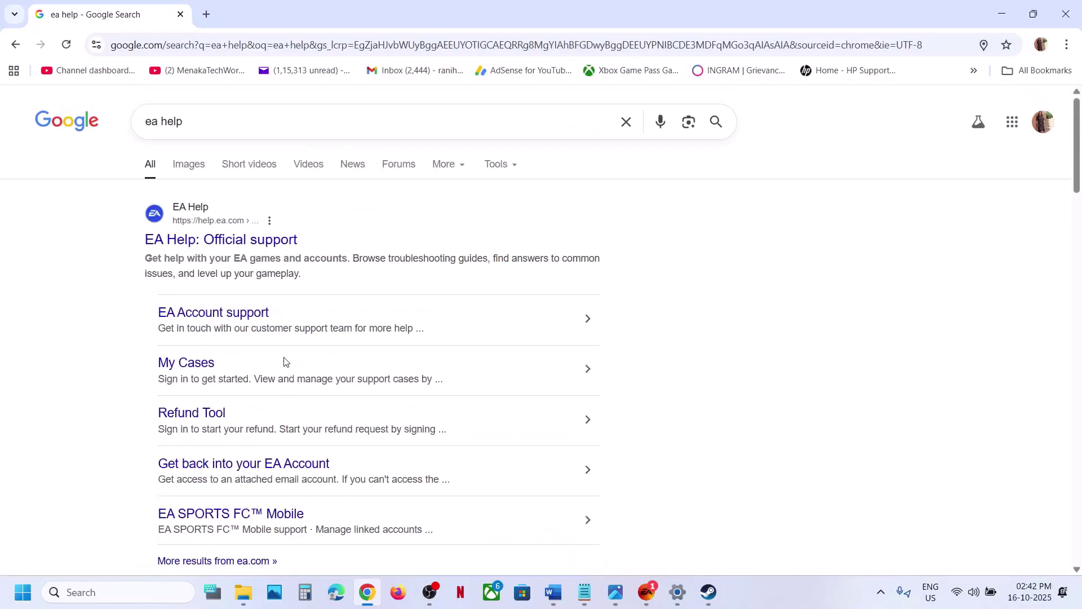
# Step: Change the Google search to "ea customer support" and open the "EA Help: Official support" result
pyautogui.doubleClick(178, 120)
pyautogui.write('cus')
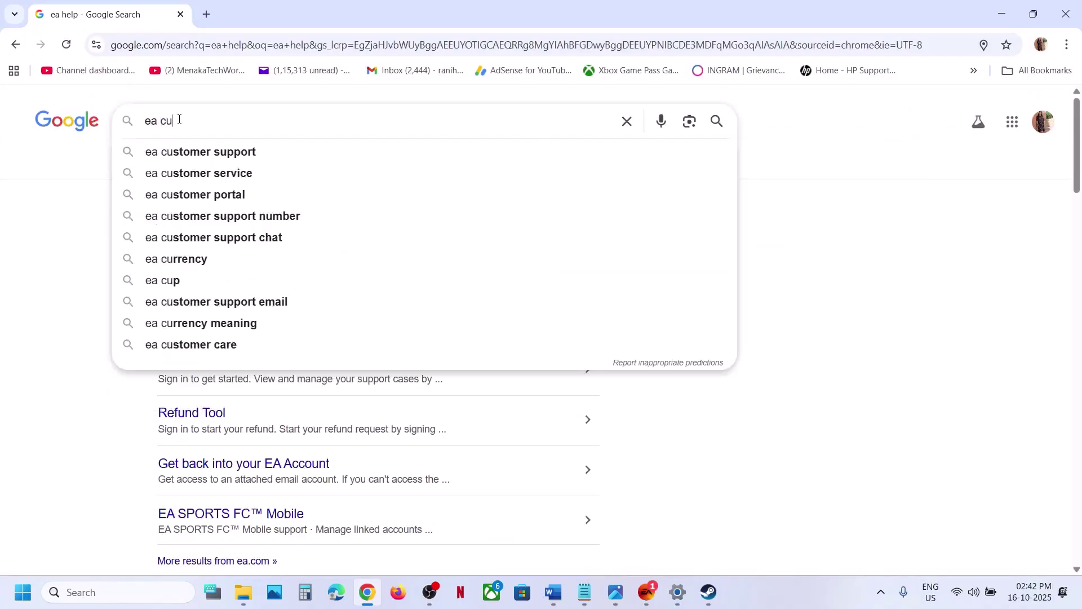
pyautogui.click(191, 151)
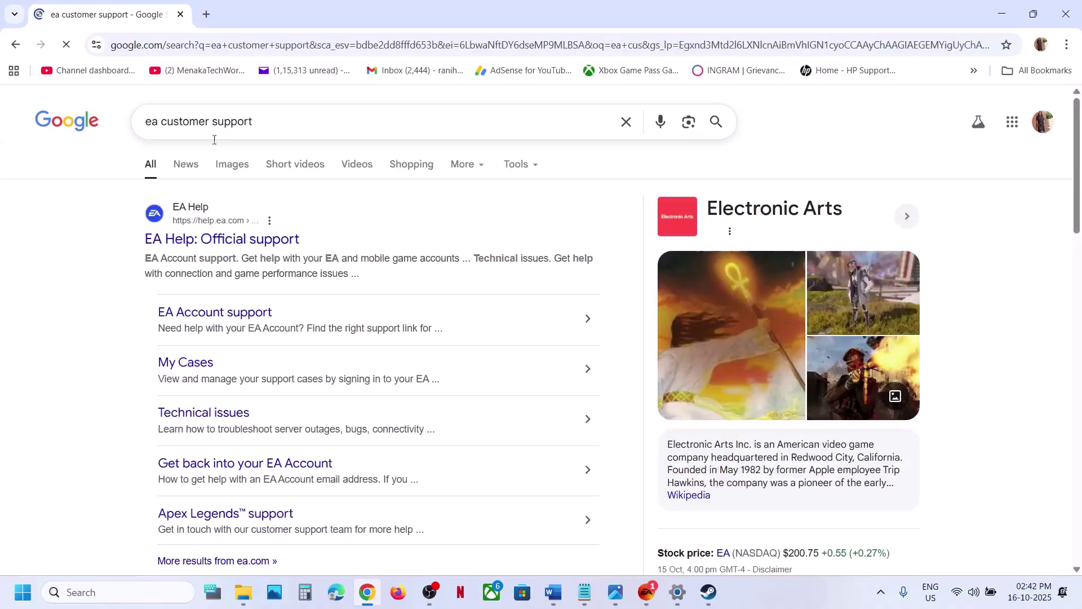
pyautogui.click(238, 240)
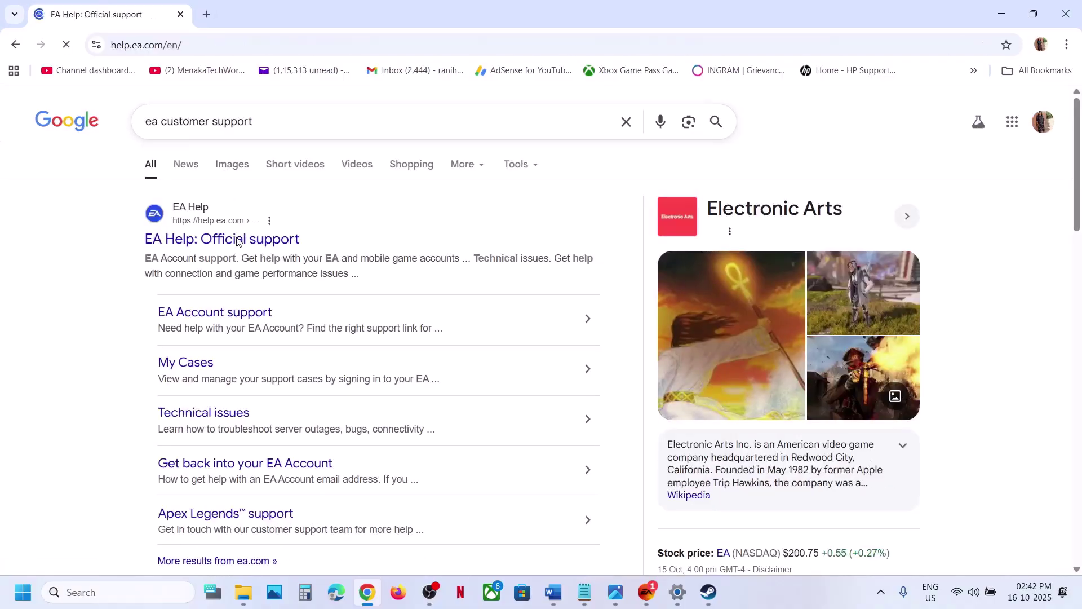
# Step: Look over the EA Help home page and its search screen, and minimize Chrome to return to the Word notes
pyautogui.scroll(-2, 428, 298)
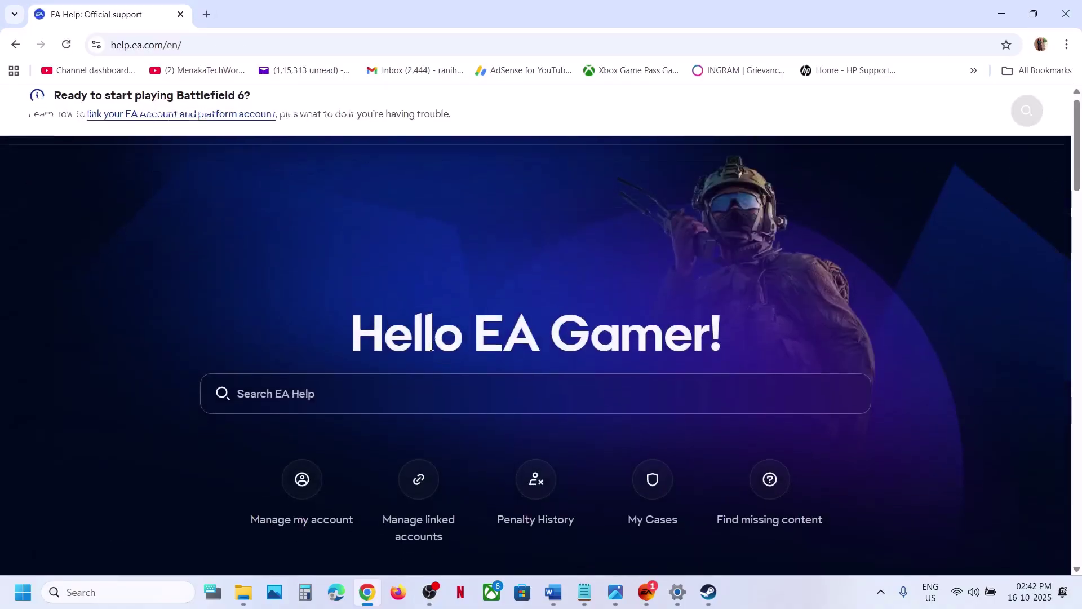
pyautogui.scroll(-2, 431, 346)
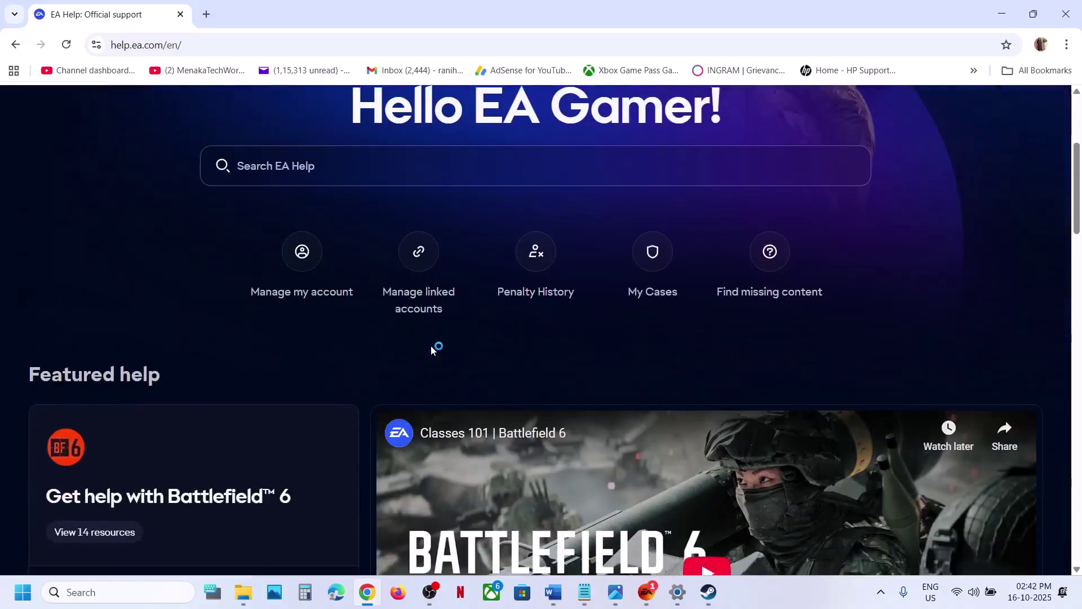
pyautogui.scroll(1, 430, 347)
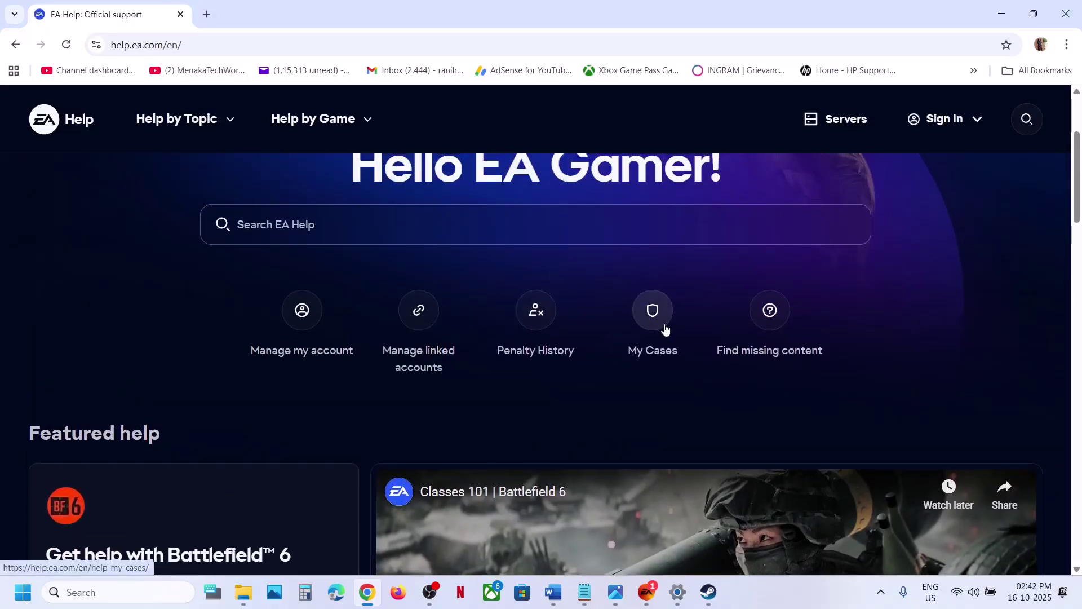
pyautogui.scroll(3, 587, 347)
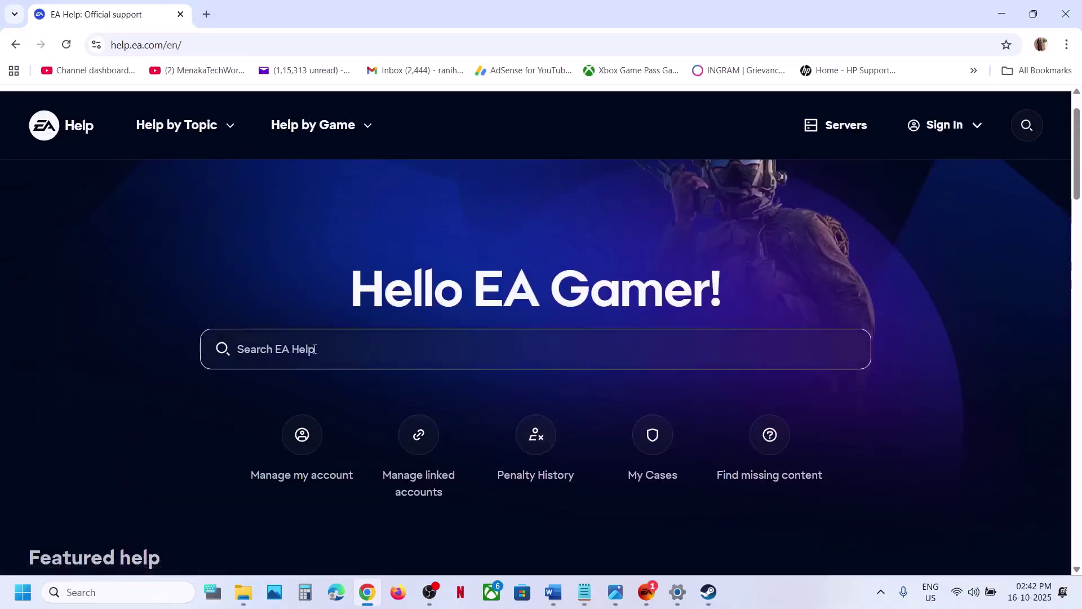
pyautogui.click(313, 350)
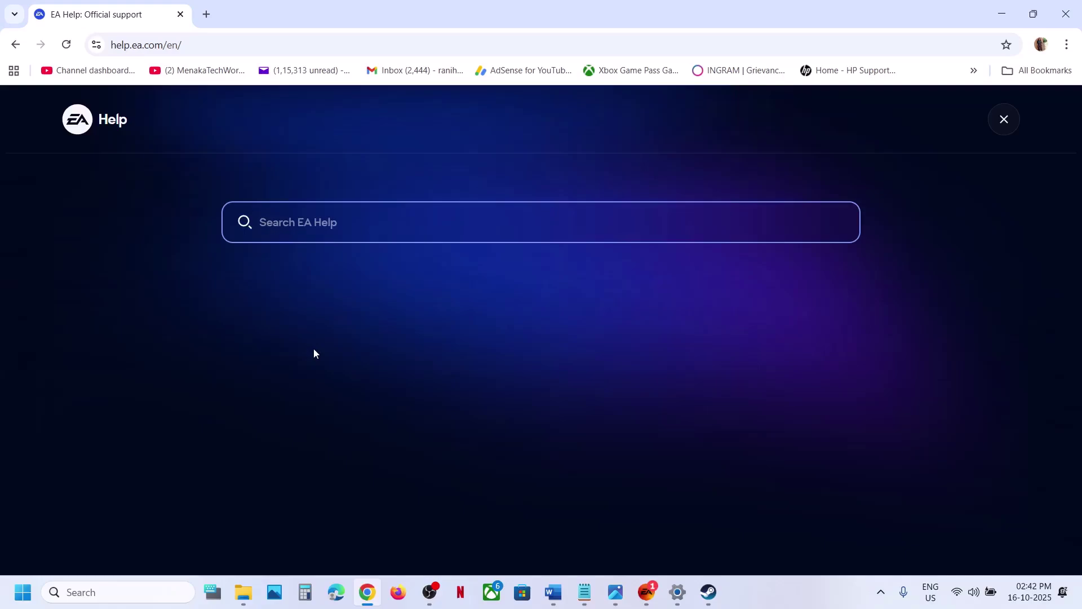
pyautogui.click(1004, 119)
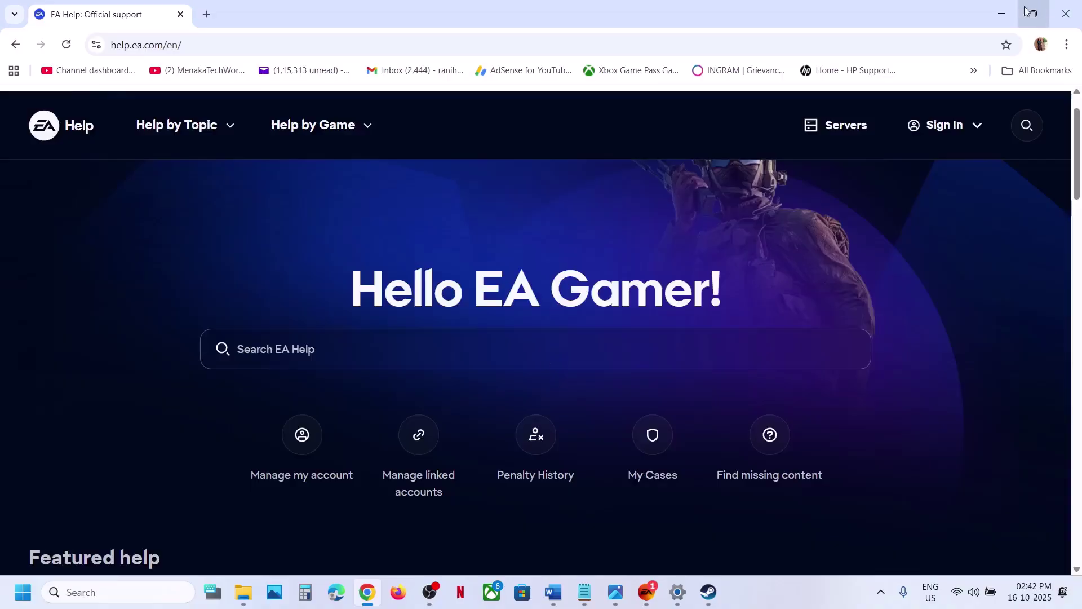
pyautogui.click(1002, 14)
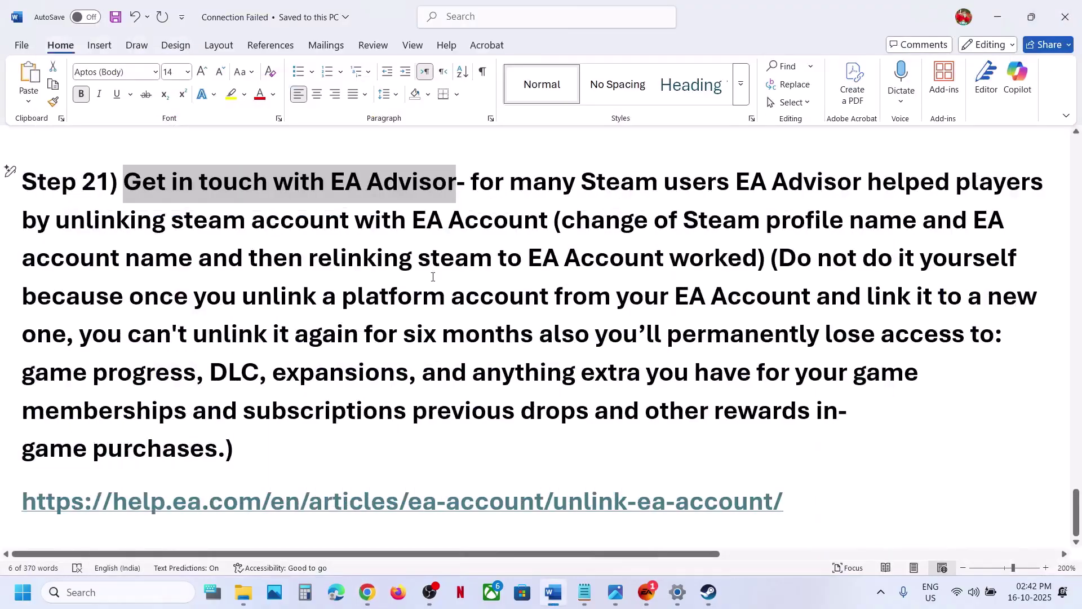